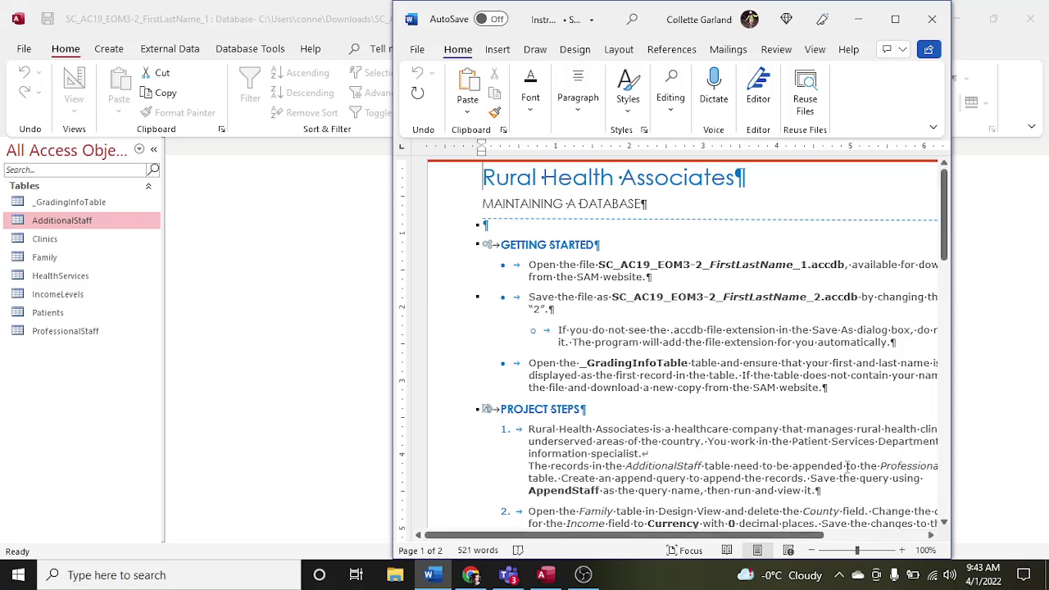
# Step: Read the getting-started notes and project steps in the Word instructions document at 90% zoom
pyautogui.click(812, 549)
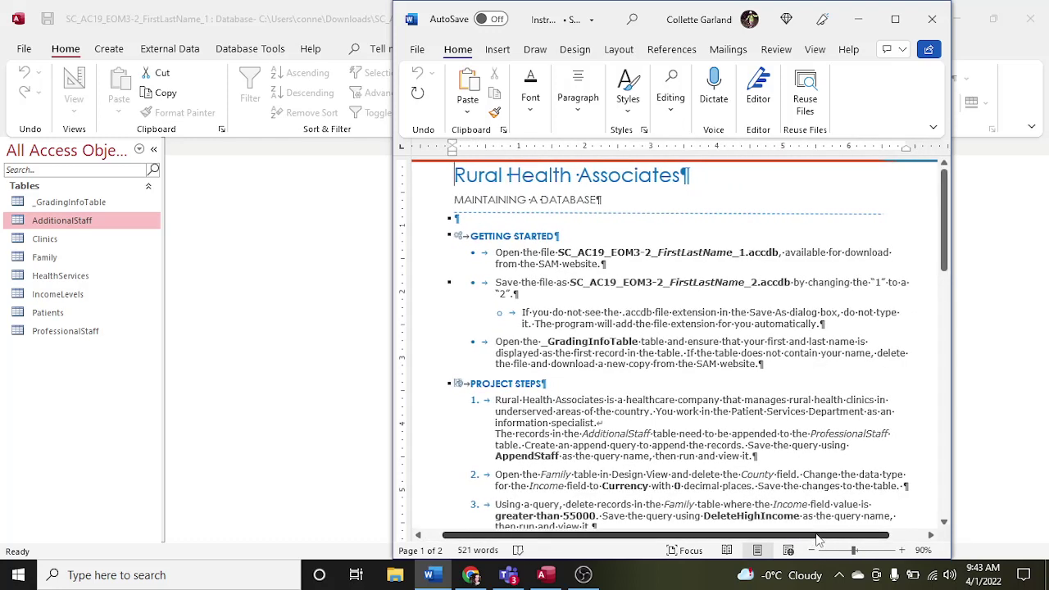
pyautogui.scroll(-2, 753, 477)
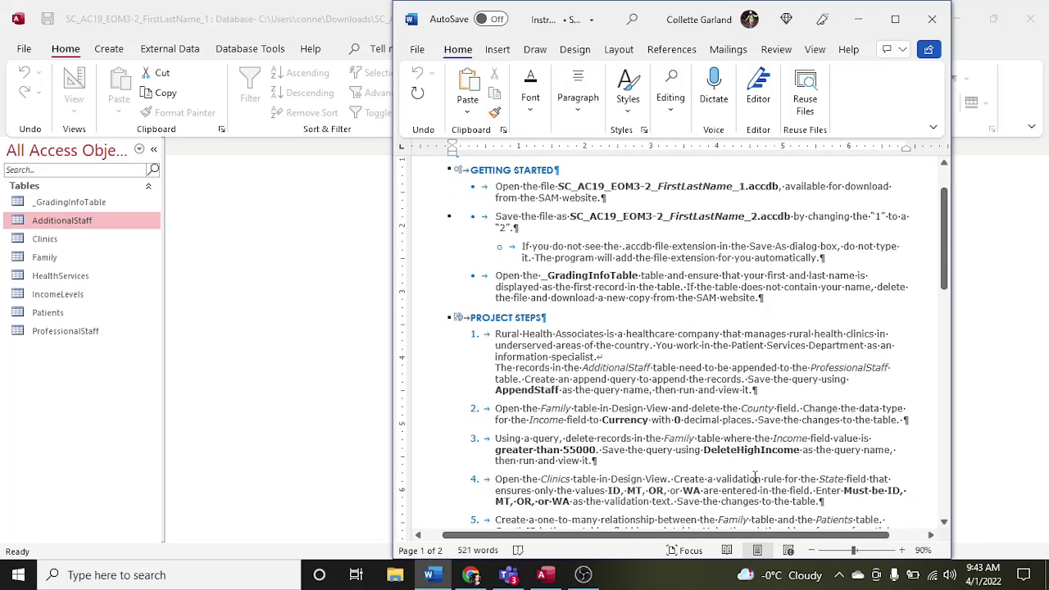
pyautogui.scroll(-2, 754, 477)
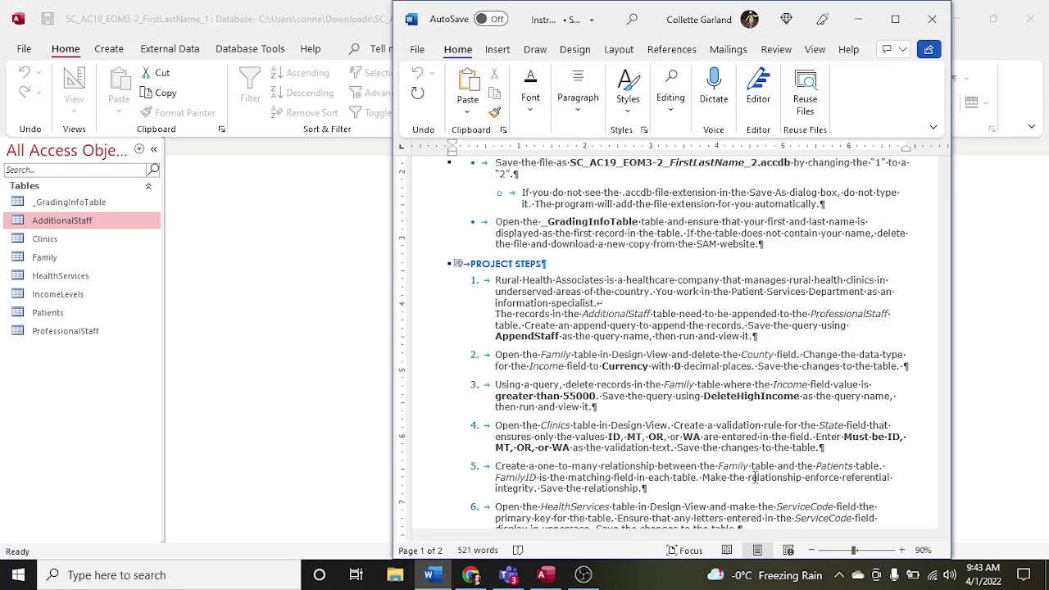
# Step: Switch to Access and create a new design-view query as an append query targeting the ProfessionalStaff table in the current database
pyautogui.click(342, 279)
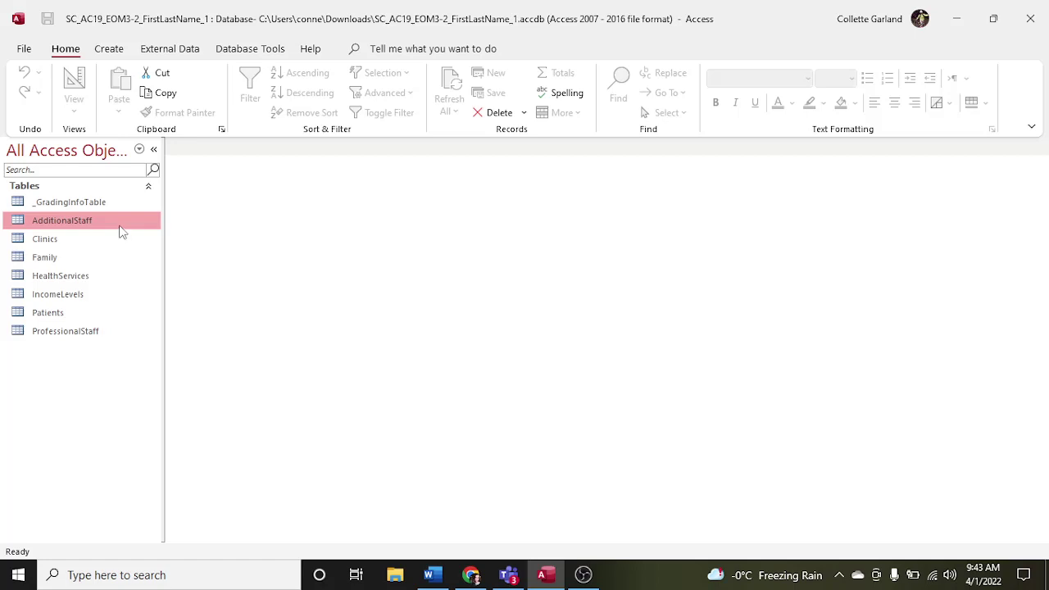
pyautogui.click(109, 51)
pyautogui.click(253, 92)
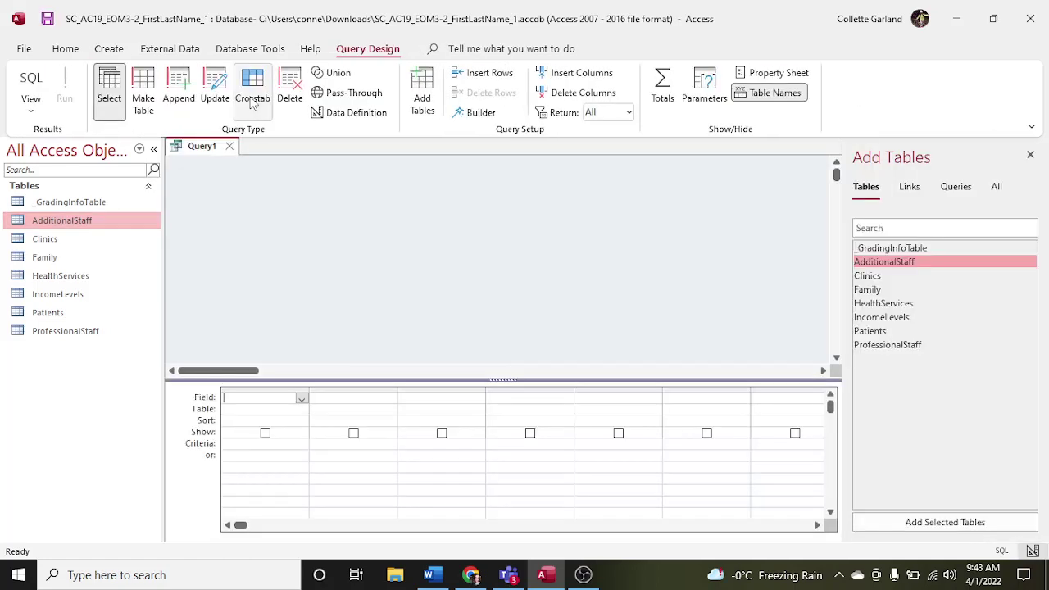
pyautogui.click(180, 99)
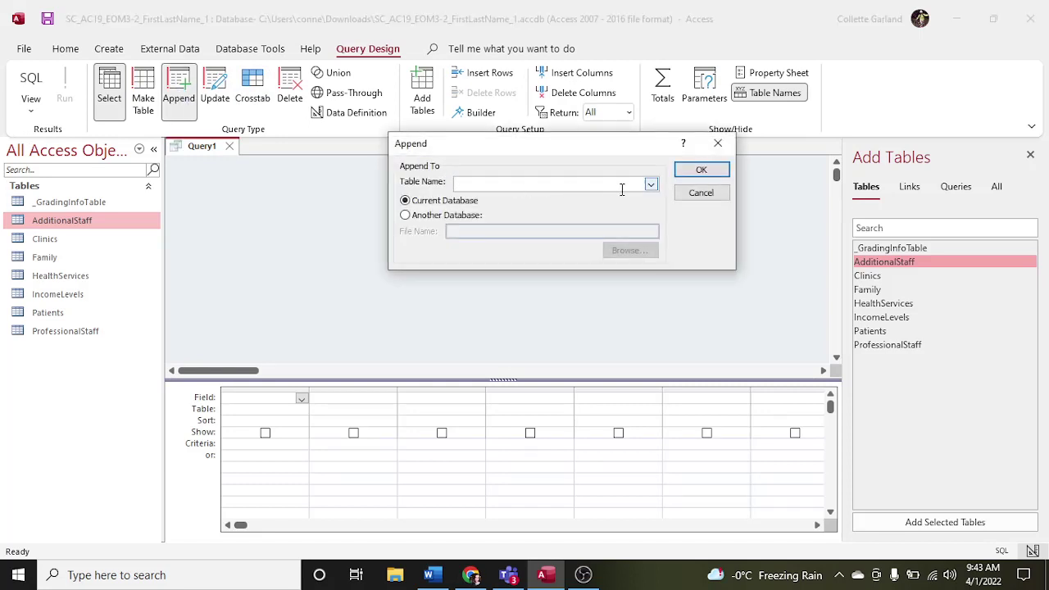
pyautogui.click(650, 184)
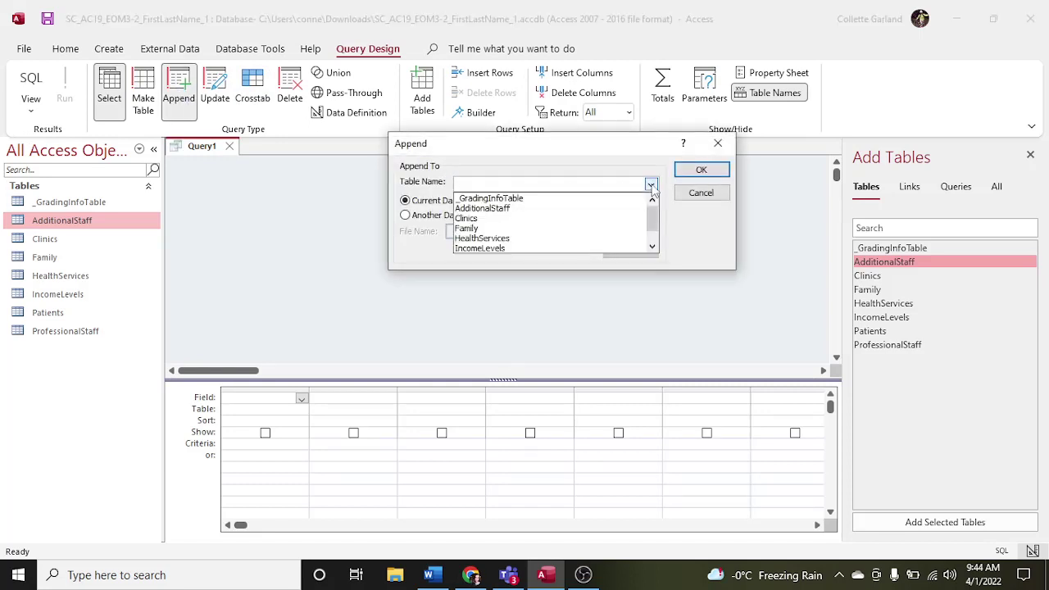
pyautogui.scroll(-1, 545, 233)
pyautogui.click(534, 247)
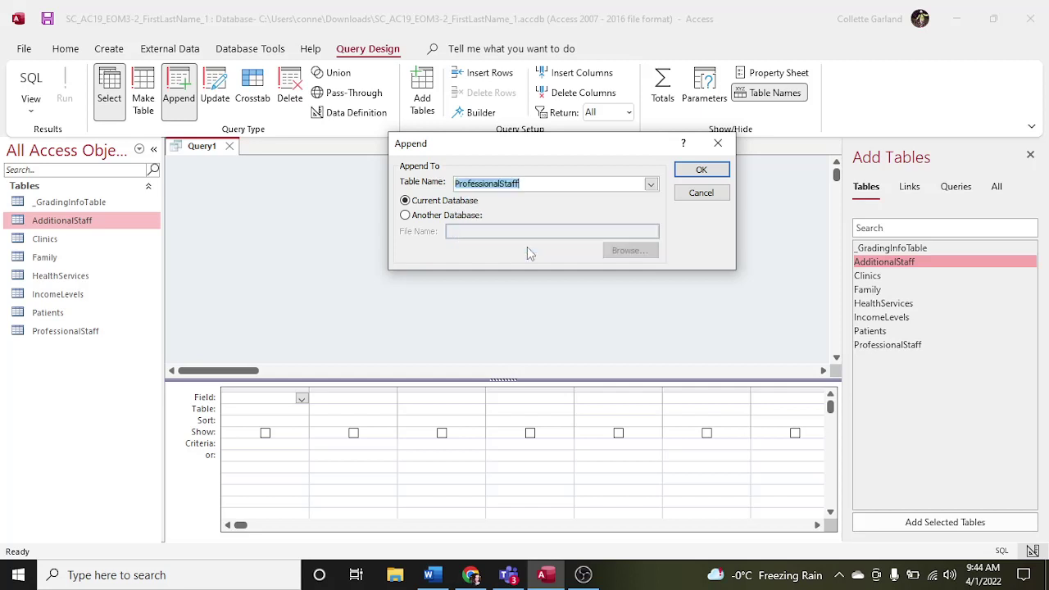
pyautogui.click(680, 177)
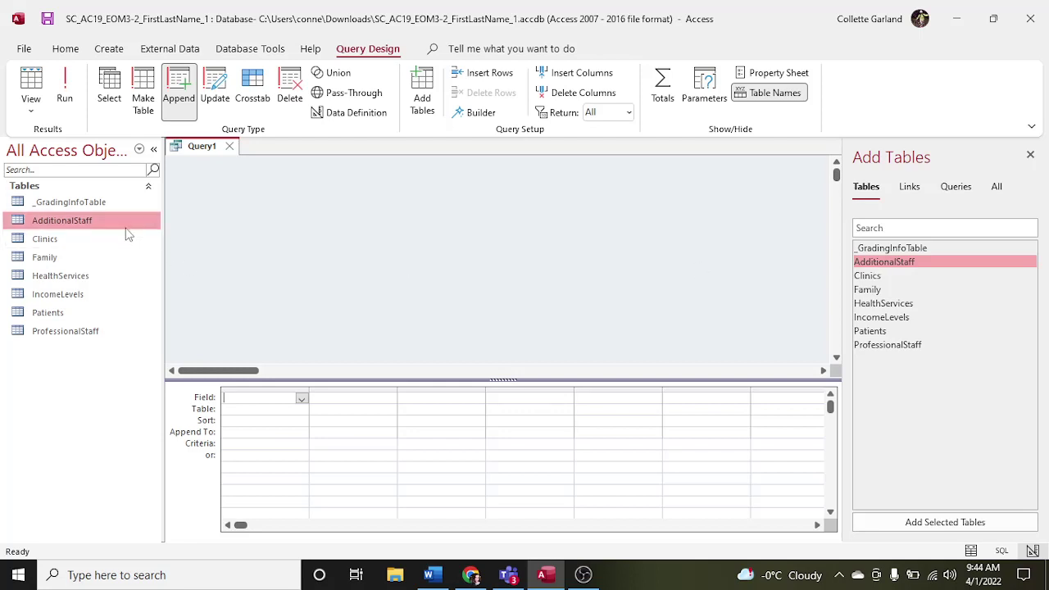
# Step: Add the AdditionalStaff table to the append query and include its StaffID, FirstName, LastName, Position and ClinicID fields in the design grid
pyautogui.doubleClick(885, 265)
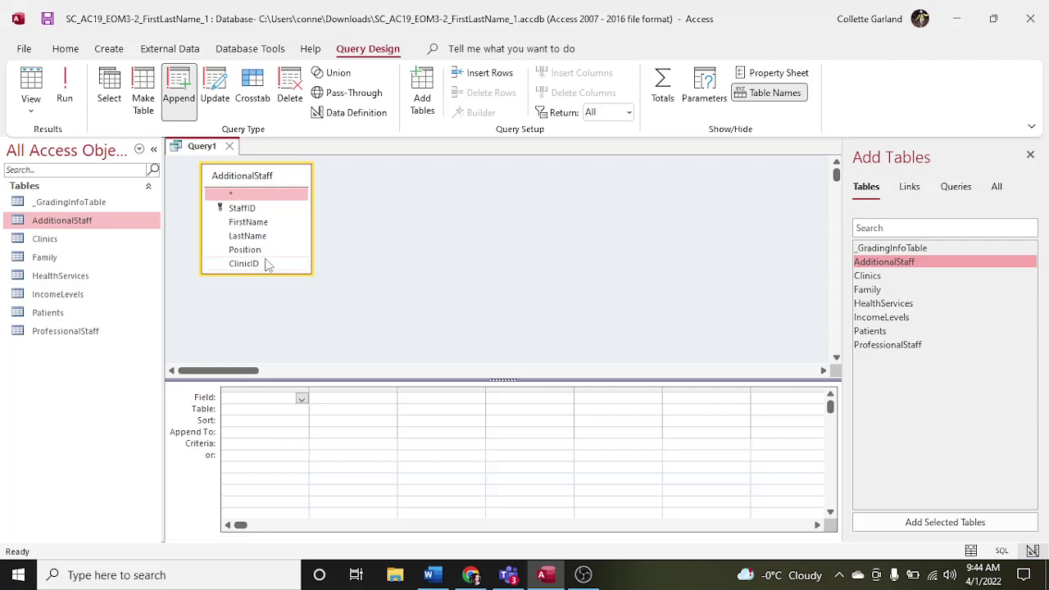
pyautogui.doubleClick(248, 210)
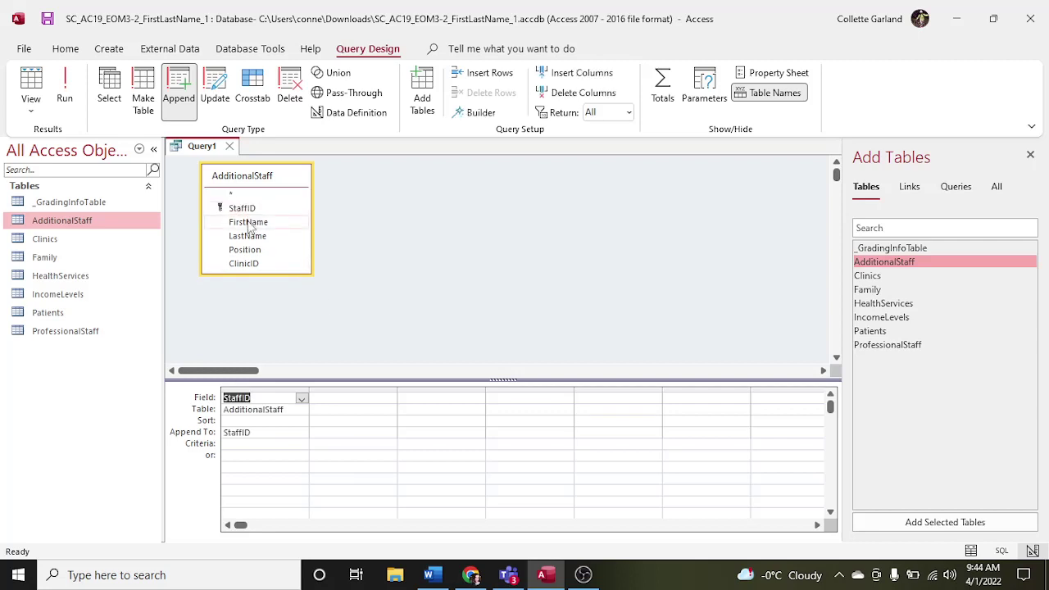
pyautogui.doubleClick(248, 223)
pyautogui.doubleClick(248, 236)
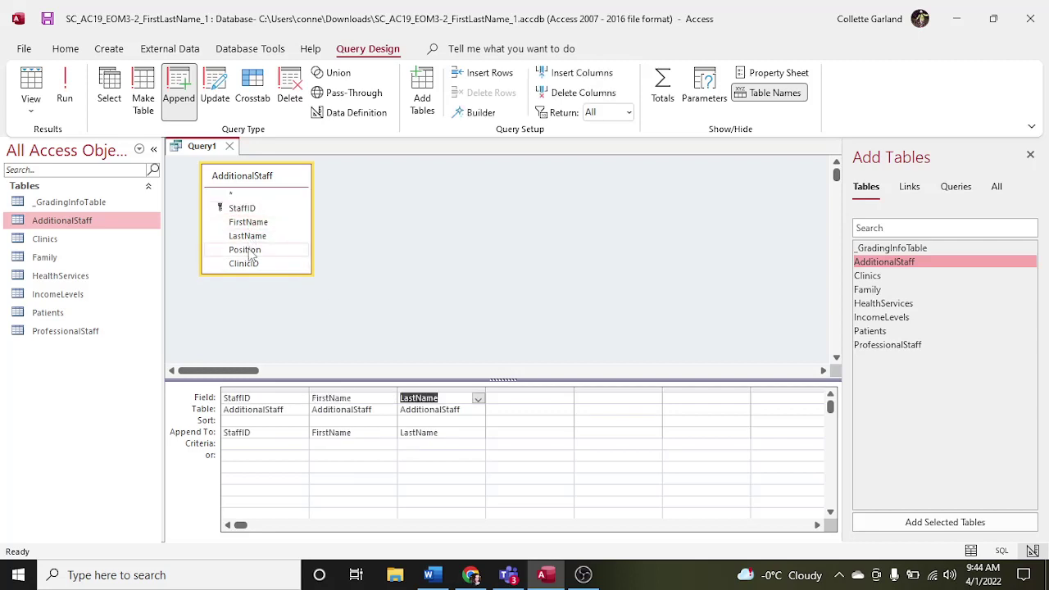
pyautogui.click(250, 252)
pyautogui.doubleClick(246, 250)
pyautogui.doubleClick(246, 264)
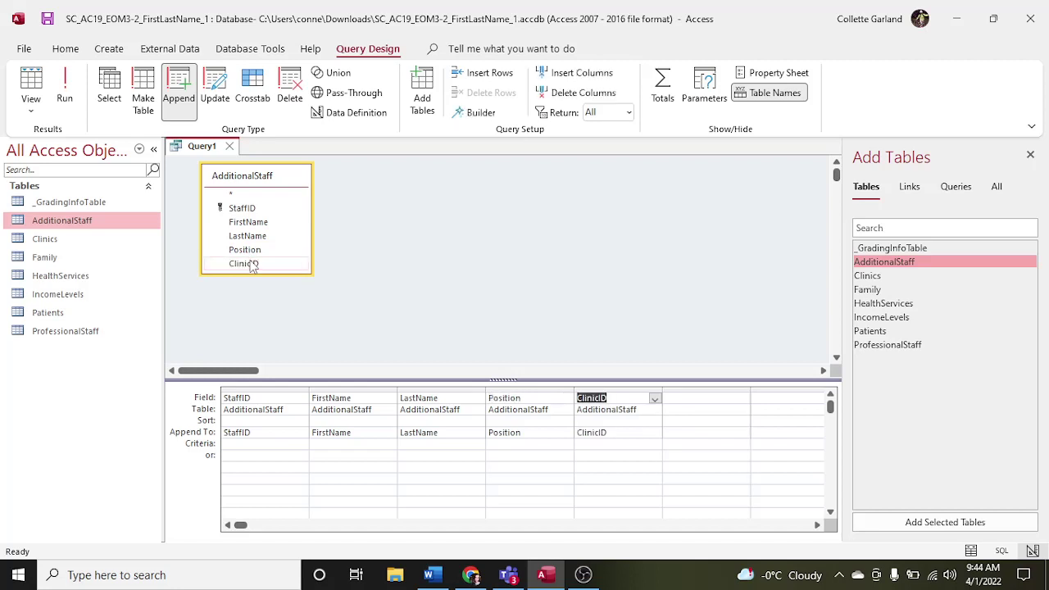
pyautogui.click(257, 430)
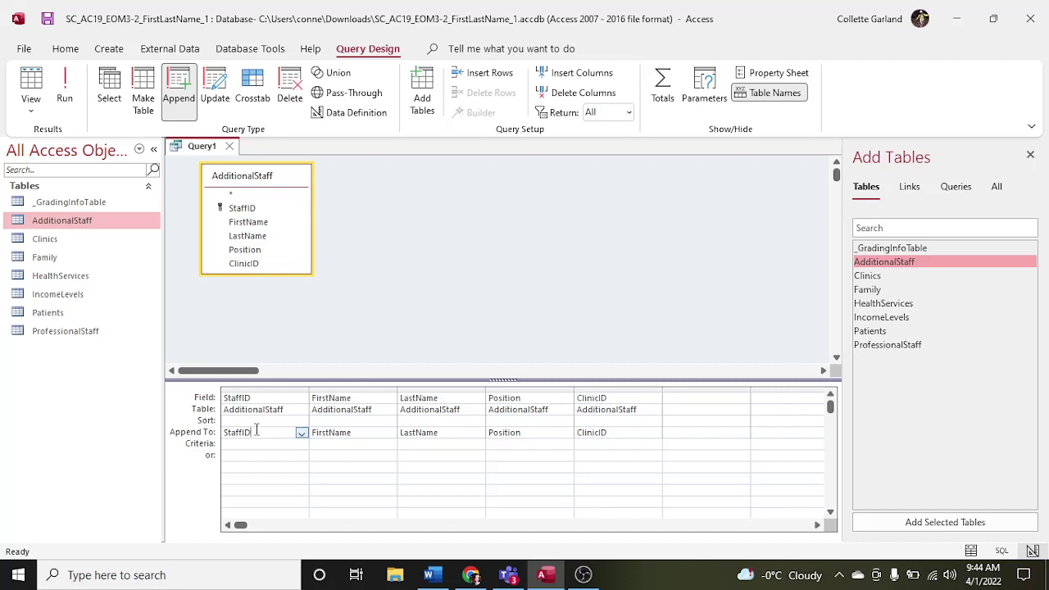
pyautogui.click(301, 434)
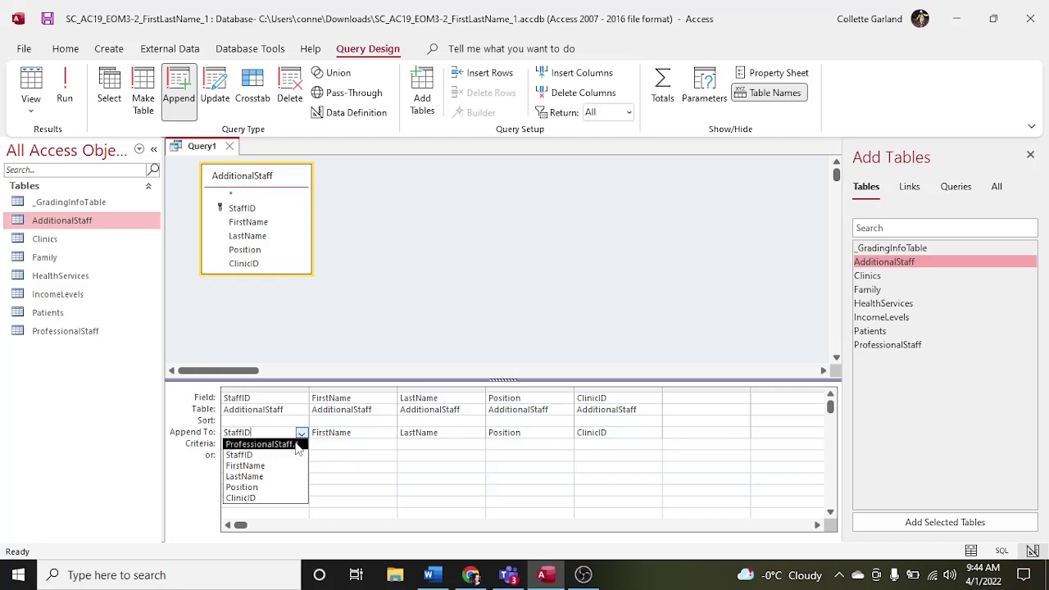
pyautogui.click(418, 264)
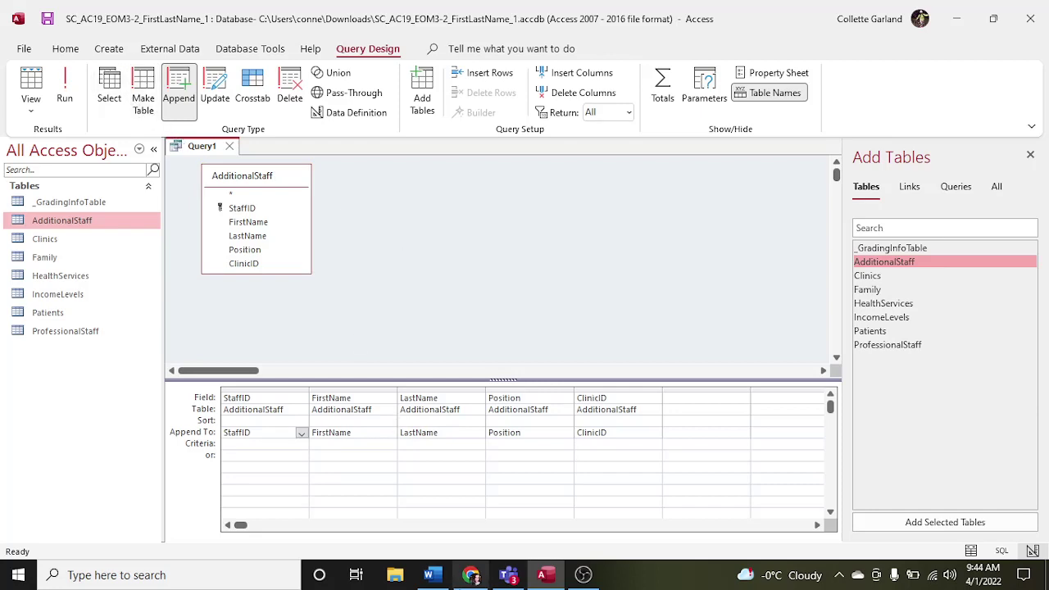
# Step: Check the query name in the Word instructions and save the append query as AppendStaff
pyautogui.click(431, 576)
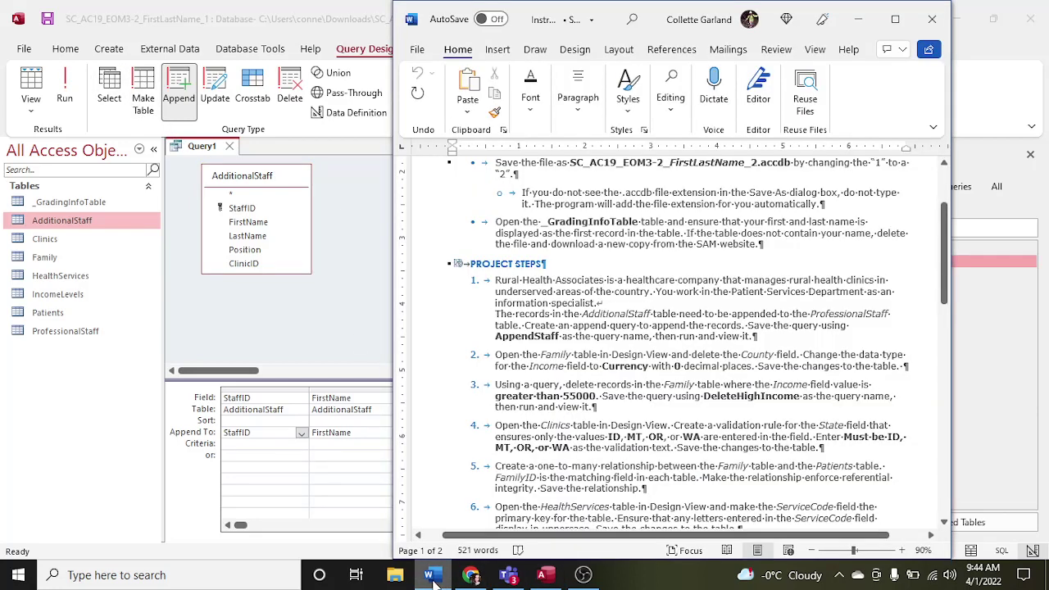
pyautogui.click(430, 575)
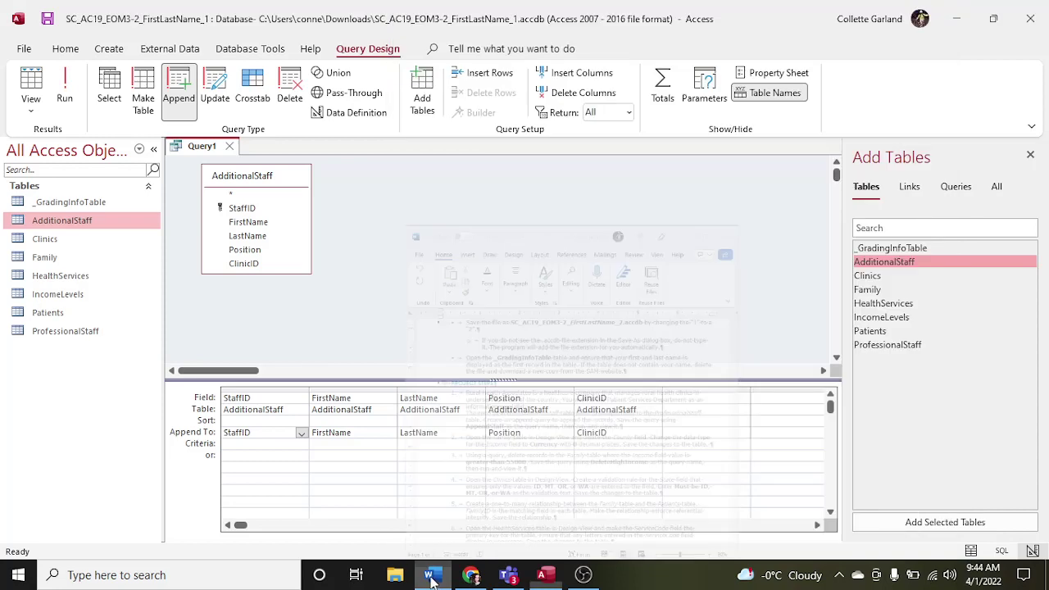
pyautogui.rightClick(196, 154)
pyautogui.click(219, 161)
pyautogui.write('AppendStaff')
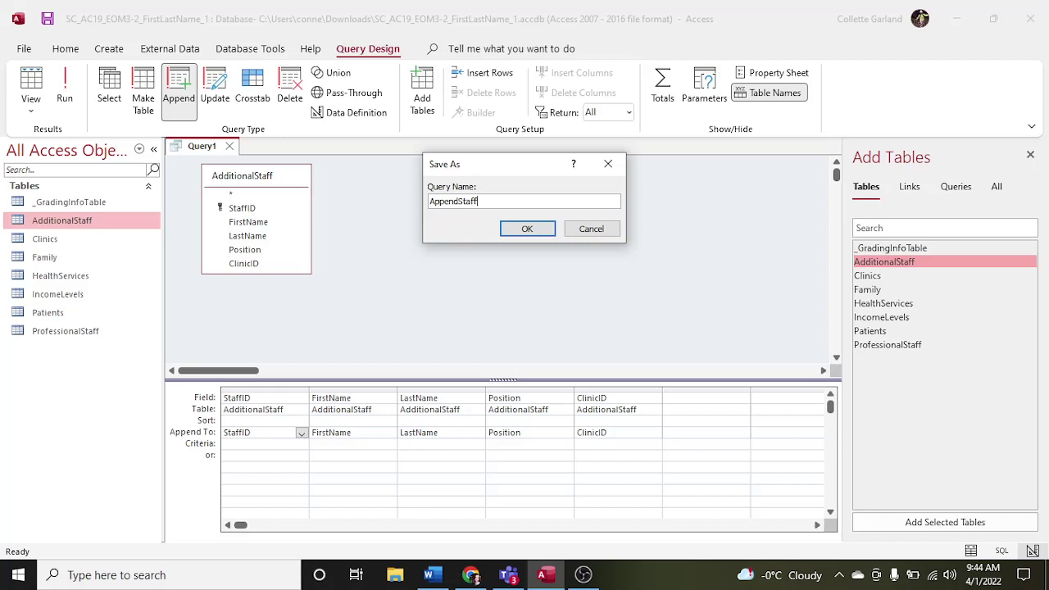
pyautogui.press('Return')
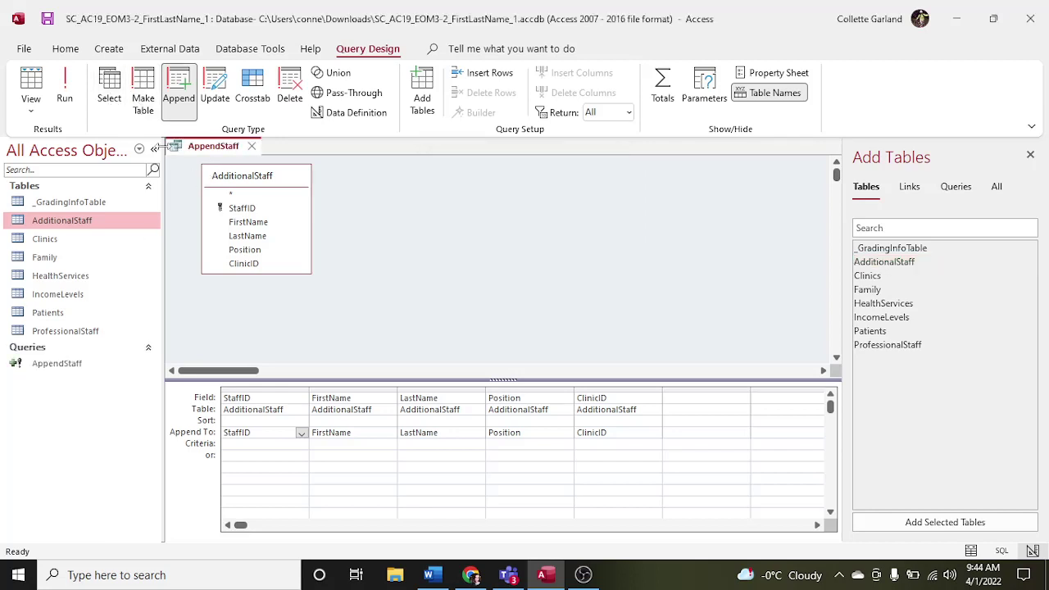
# Step: Run the AppendStaff query, accept appending the rows, and view the query in Datasheet View
pyautogui.click(67, 91)
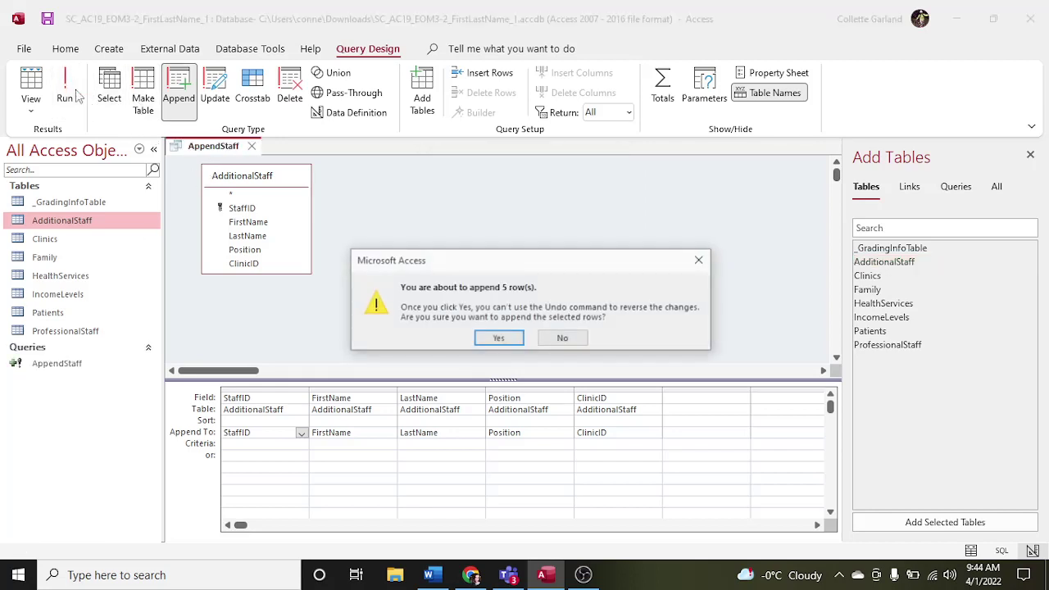
pyautogui.click(490, 338)
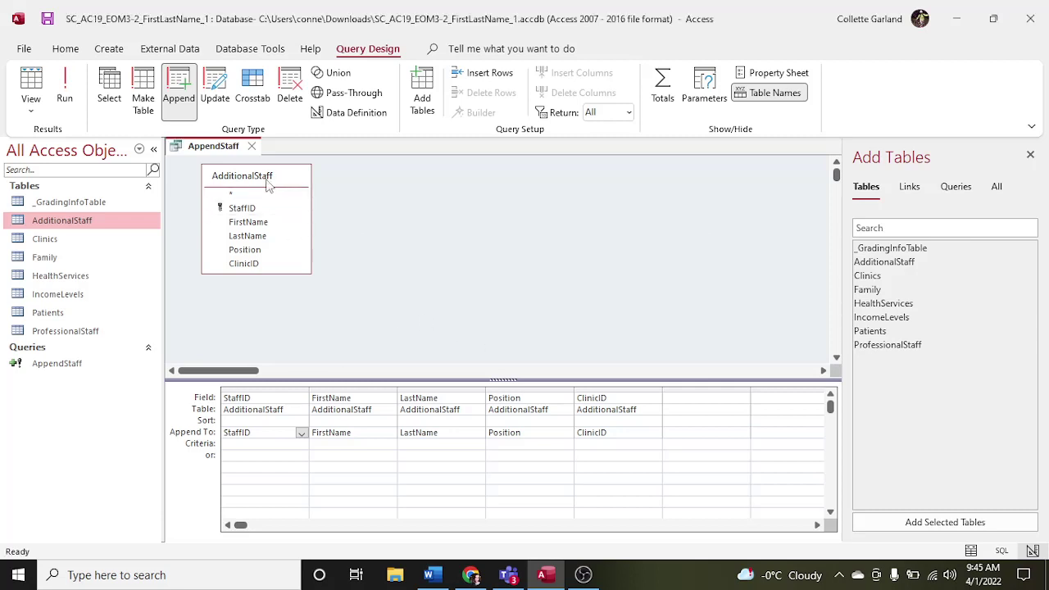
pyautogui.click(25, 90)
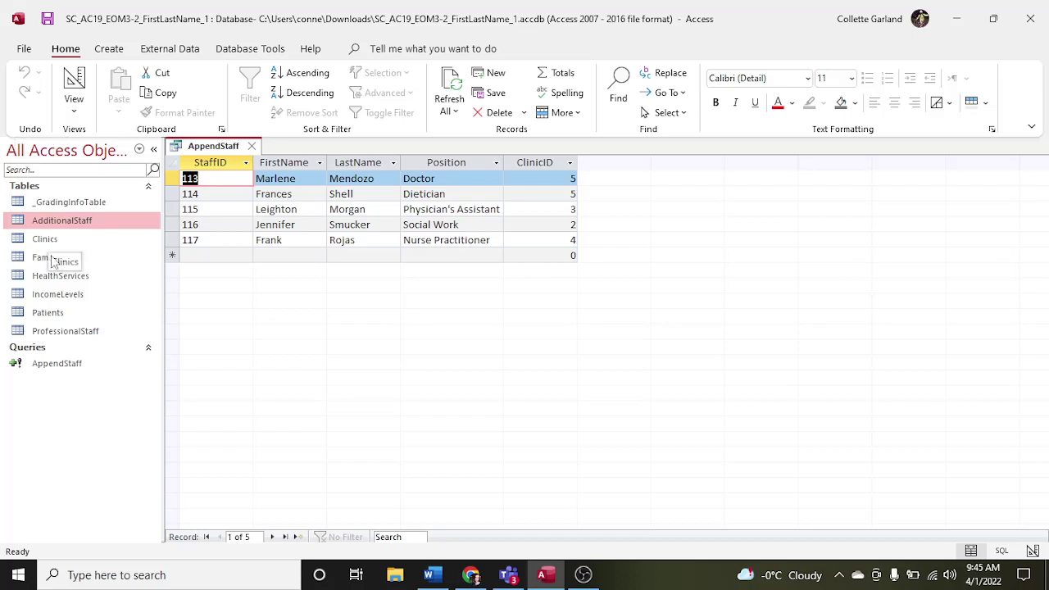
# Step: Check the ProfessionalStaff table for the appended records, and close both the table and the AppendStaff query
pyautogui.doubleClick(46, 336)
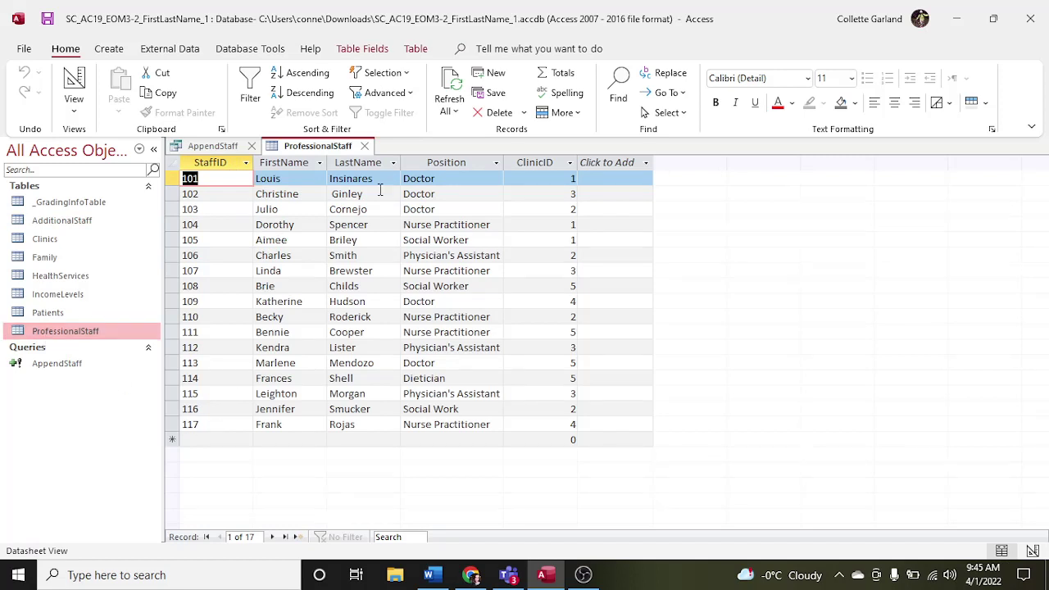
pyautogui.click(364, 146)
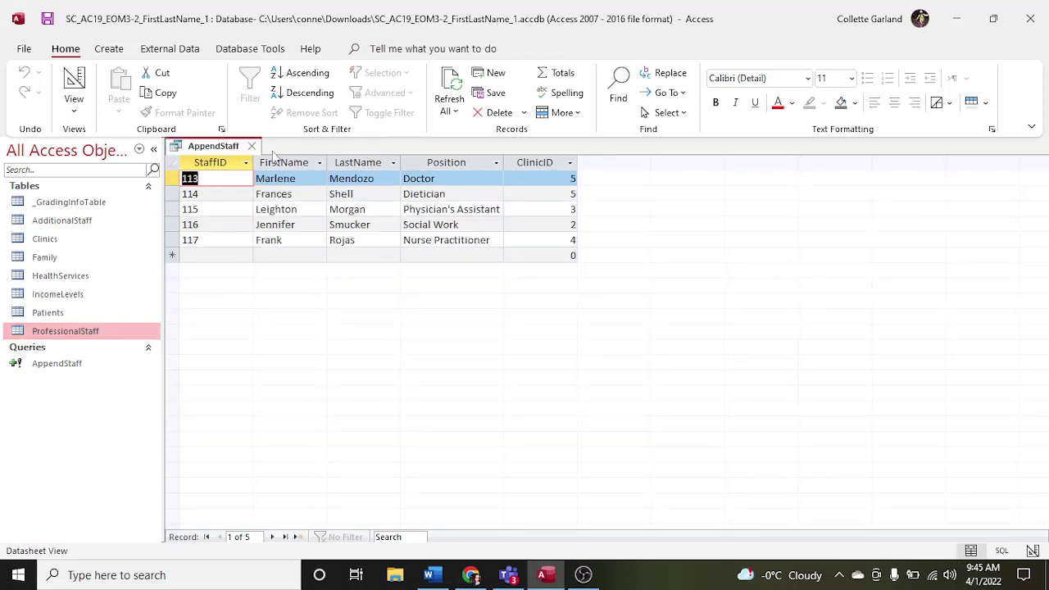
pyautogui.click(252, 146)
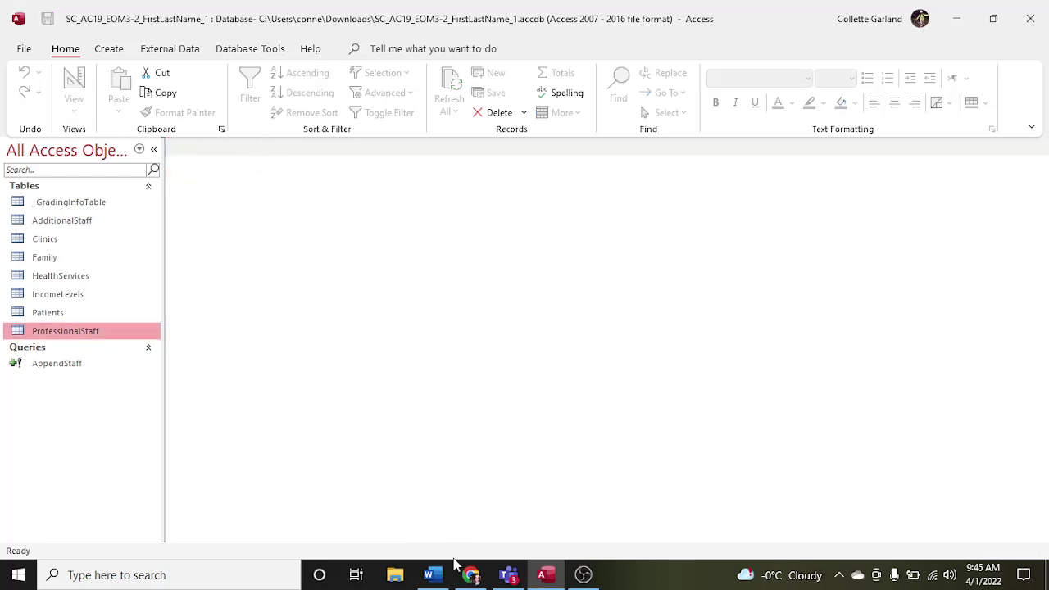
# Step: Open the Family table in Design View and permanently delete its County field, consulting the Word instructions
pyautogui.click(428, 575)
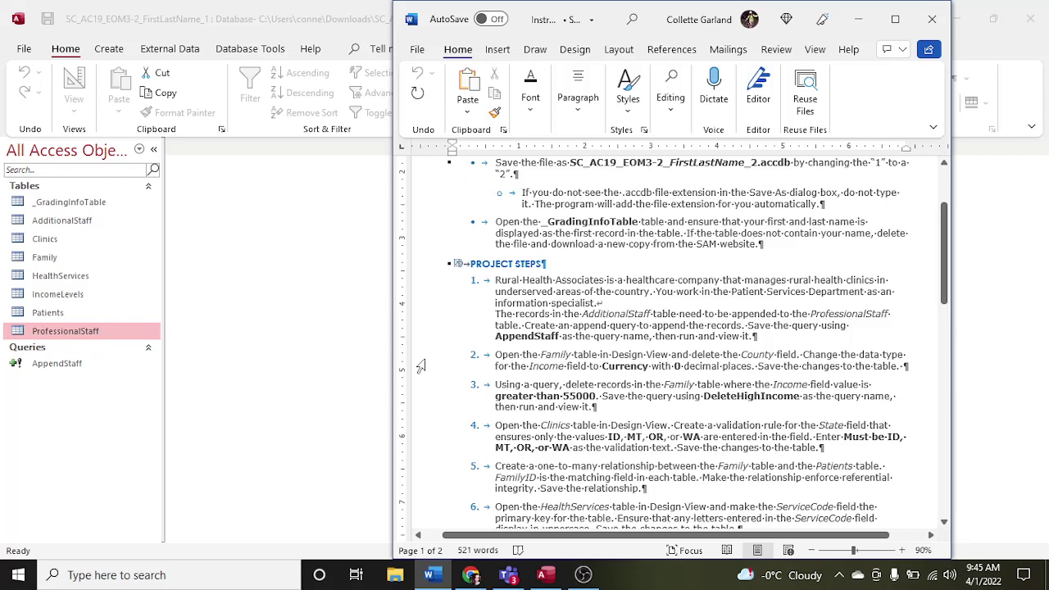
pyautogui.rightClick(50, 257)
pyautogui.click(89, 285)
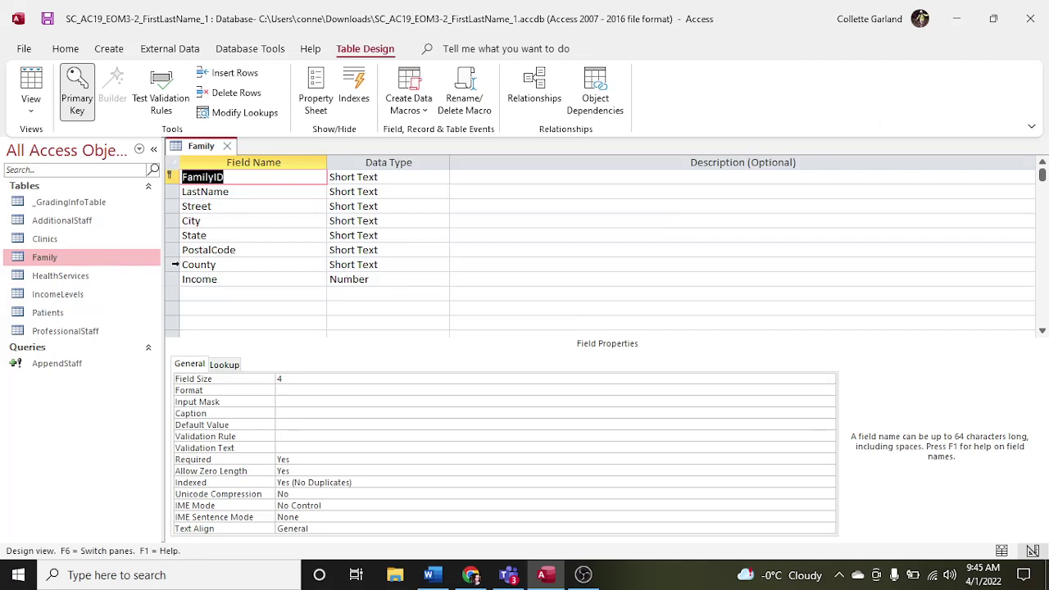
pyautogui.click(175, 266)
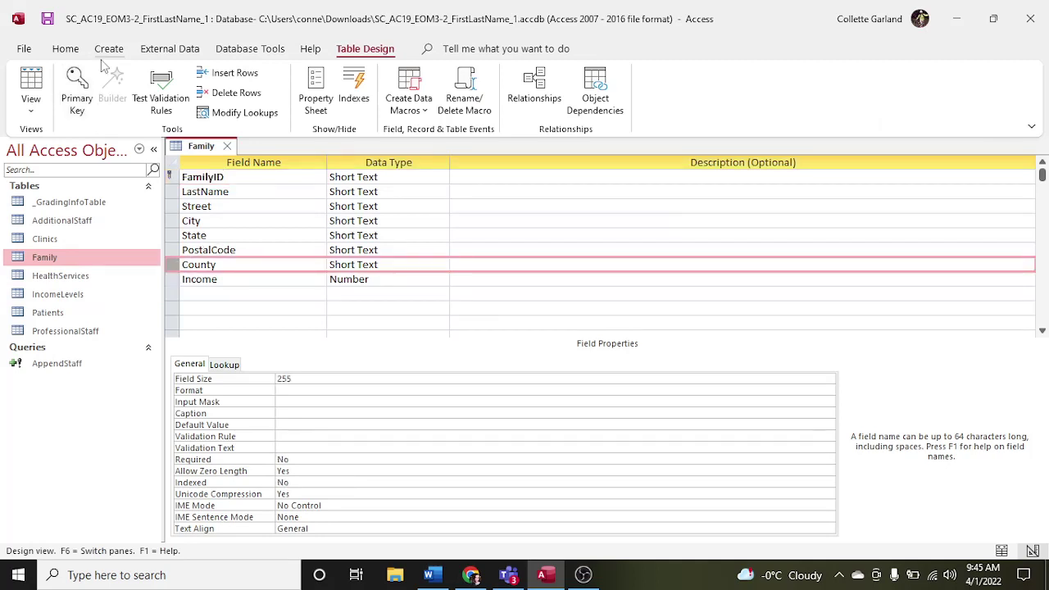
pyautogui.click(66, 49)
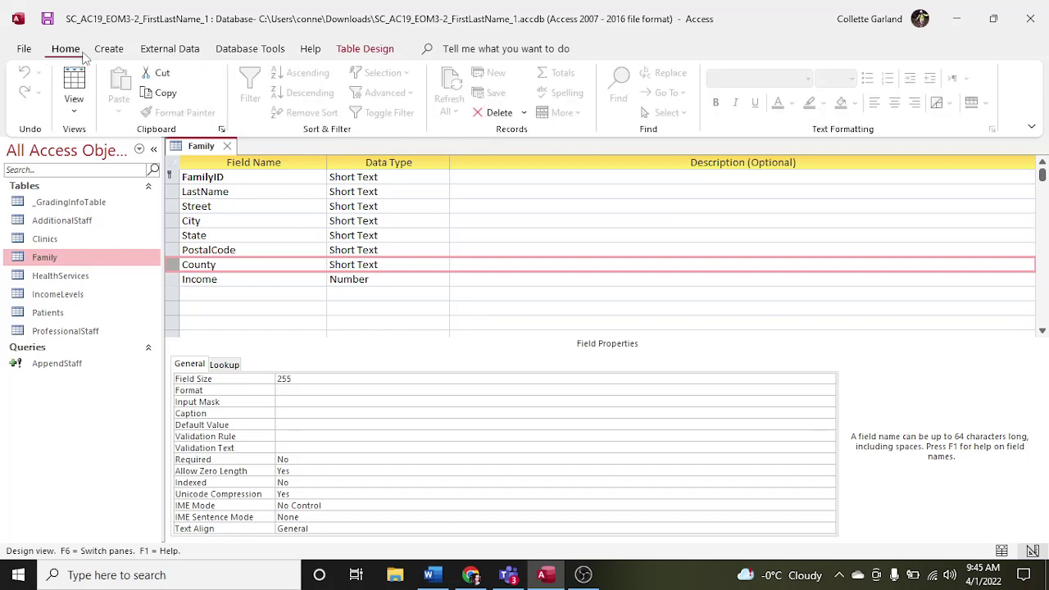
pyautogui.click(489, 113)
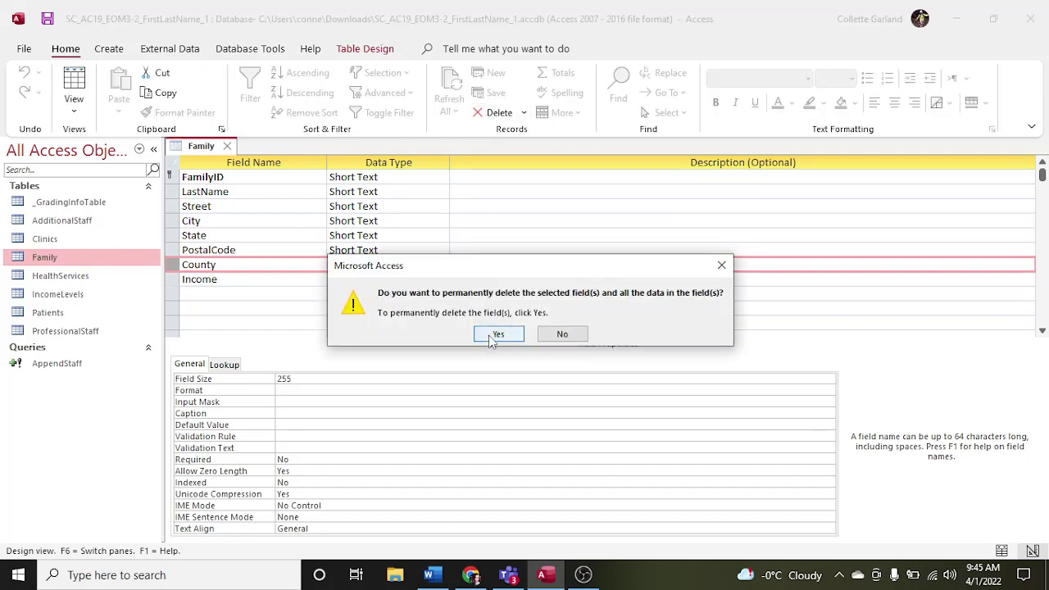
pyautogui.click(434, 576)
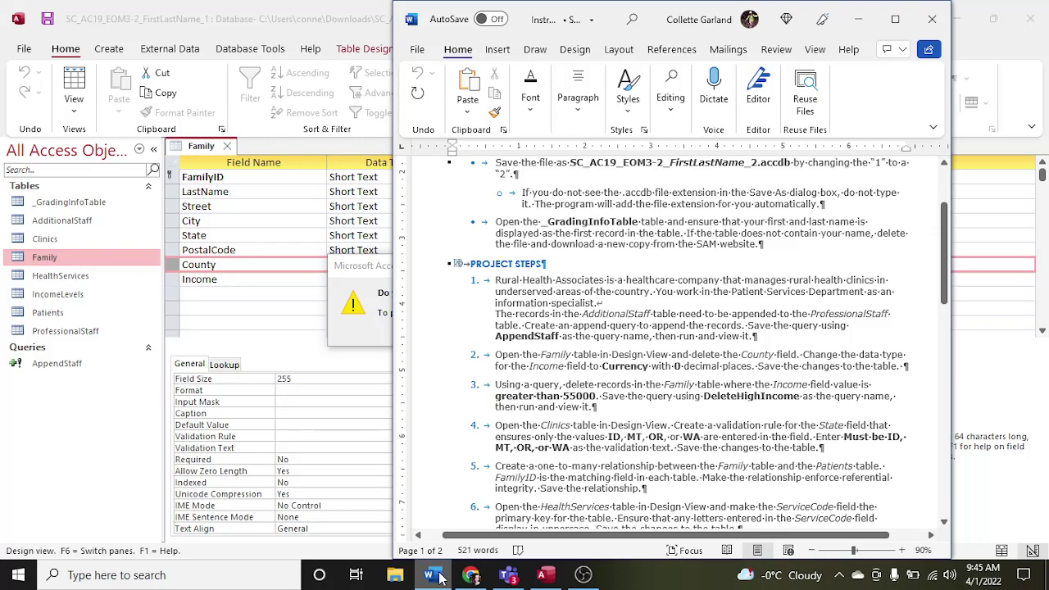
pyautogui.click(434, 576)
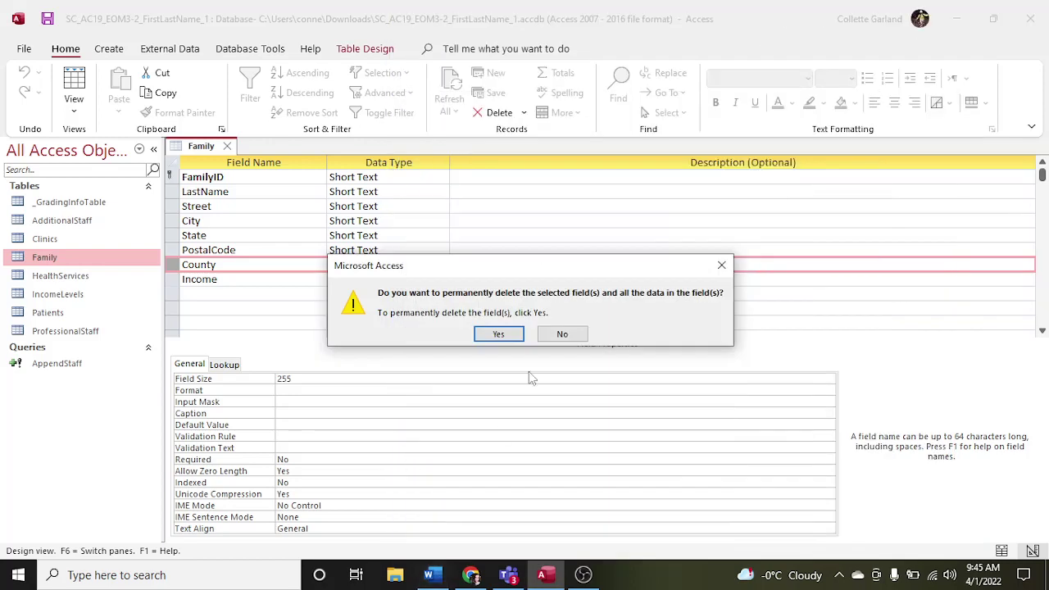
pyautogui.click(504, 332)
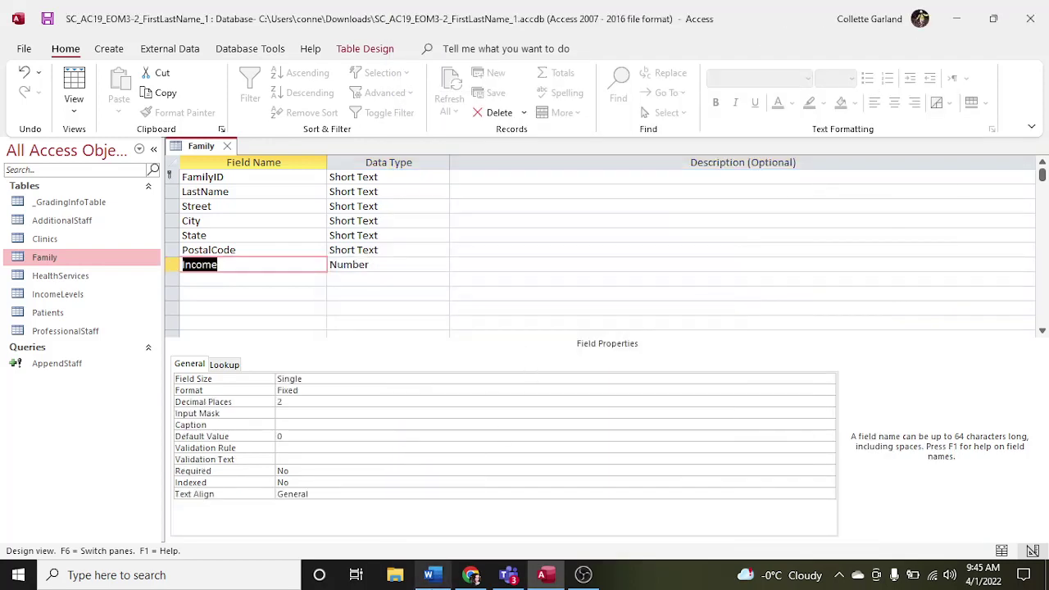
# Step: Change the Income field's data type to Currency with 0 decimal places, following the Word instructions
pyautogui.click(432, 576)
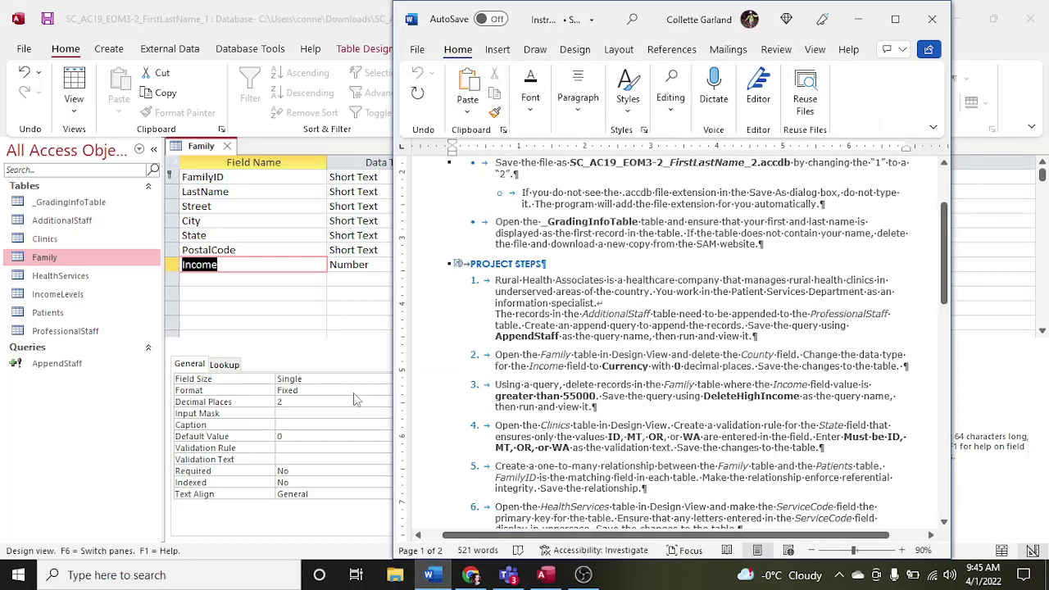
pyautogui.click(366, 265)
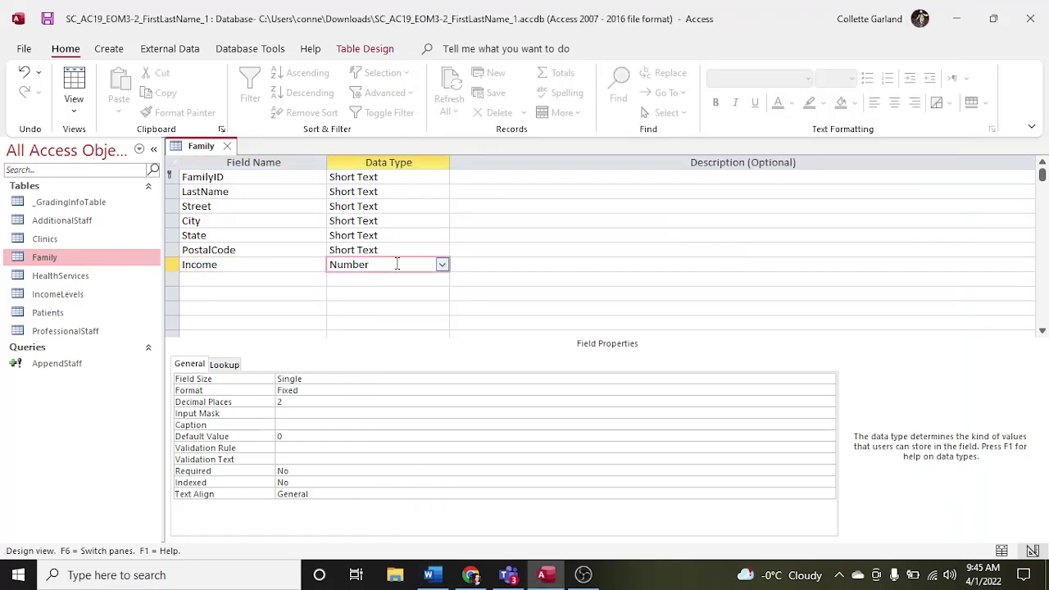
pyautogui.click(441, 265)
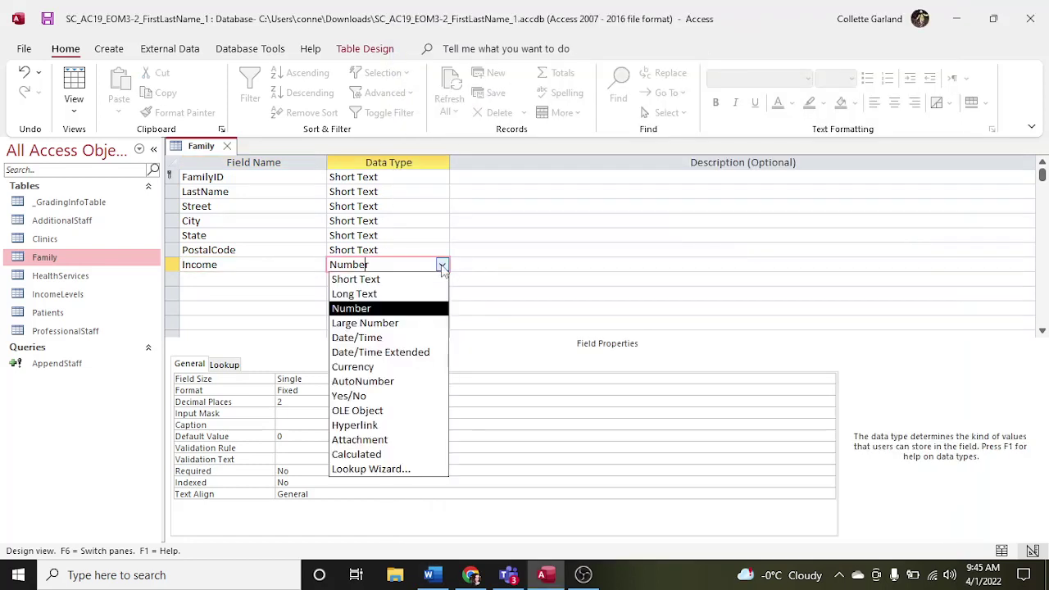
pyautogui.click(389, 368)
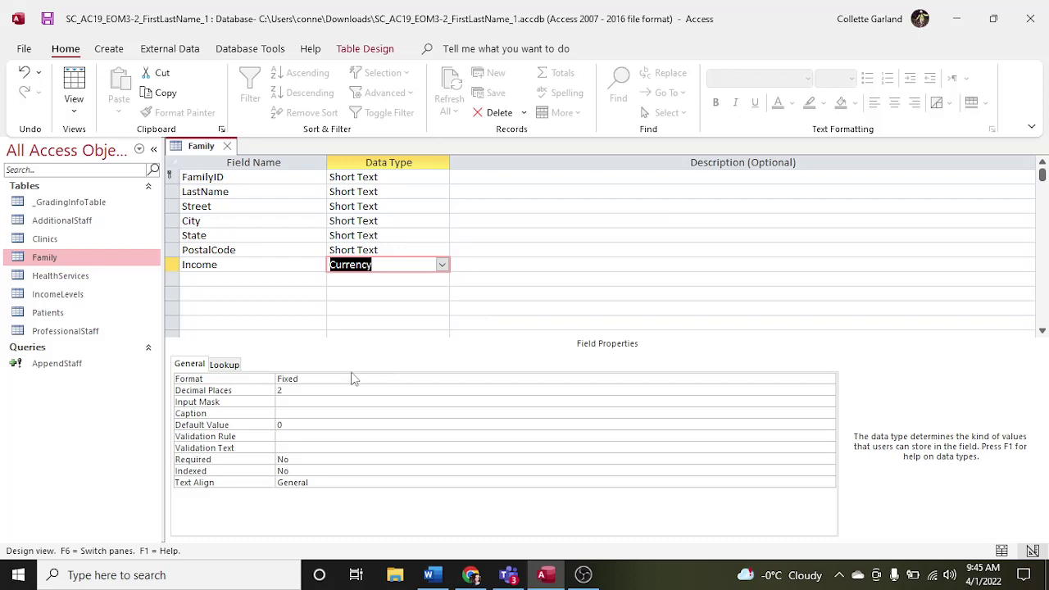
pyautogui.click(339, 390)
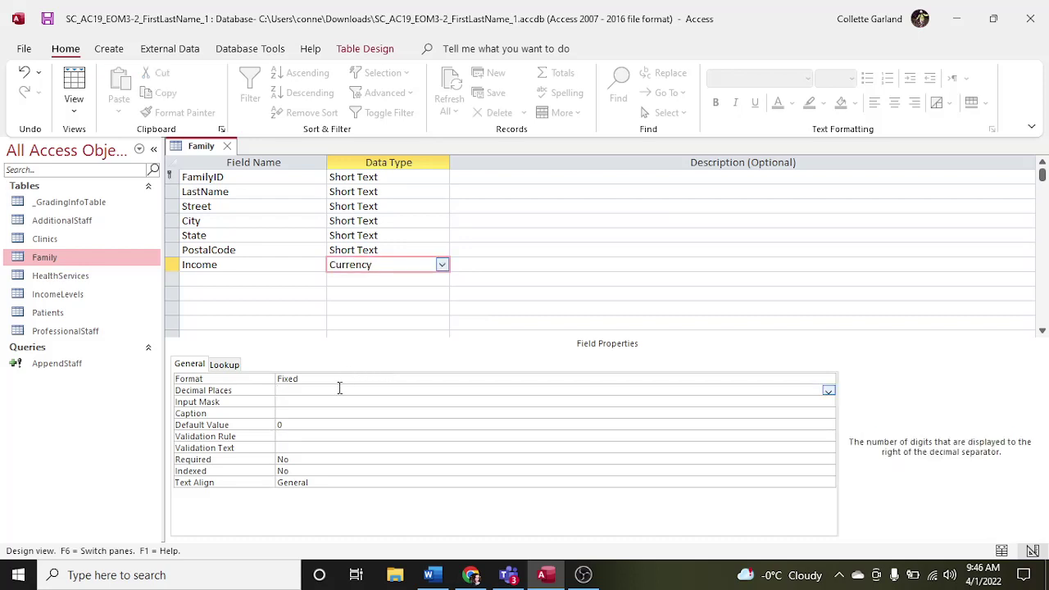
pyautogui.press('Num_Lock')
pyautogui.write('0')
# Step: Save the Family table design, accept the possible data loss, and close the table
pyautogui.rightClick(209, 147)
pyautogui.click(236, 157)
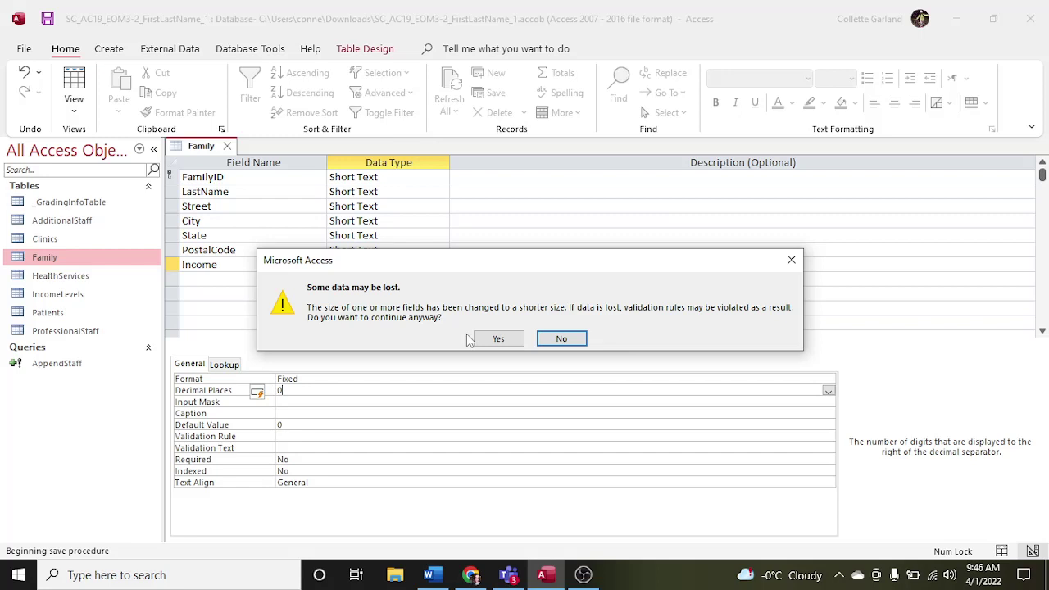
pyautogui.click(491, 338)
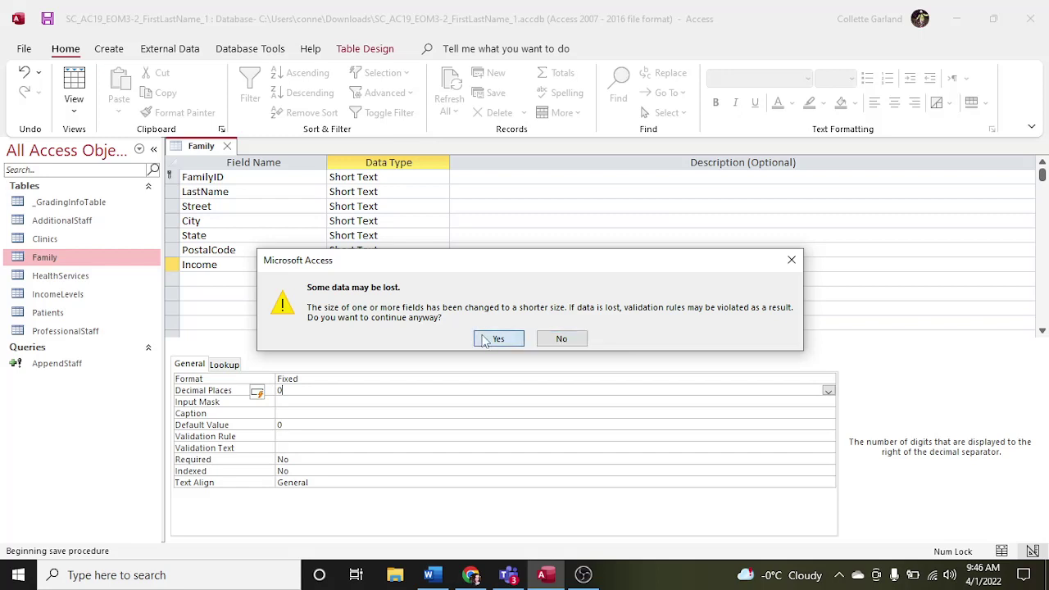
pyautogui.click(226, 146)
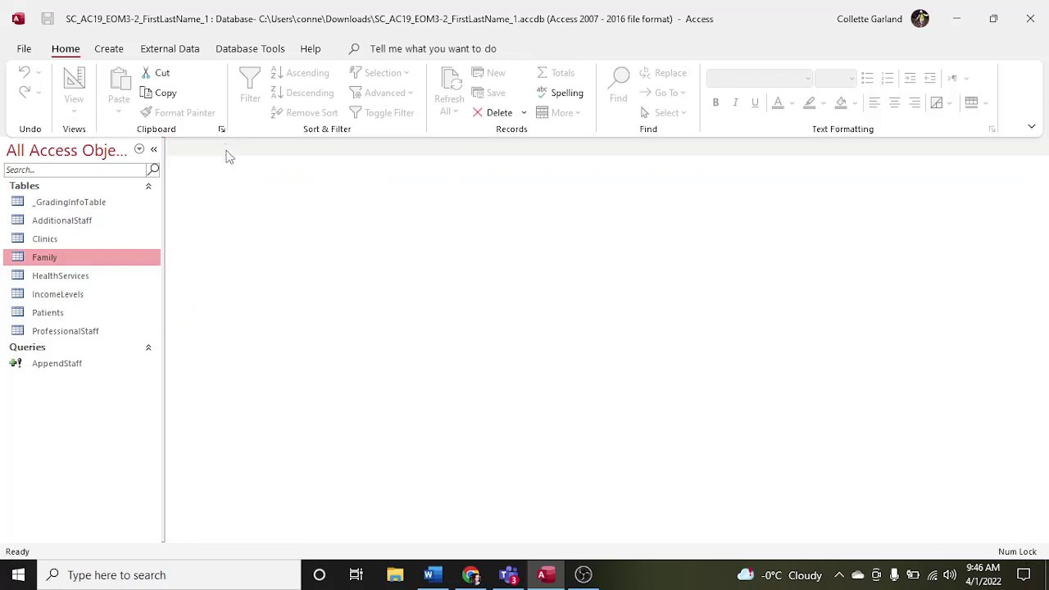
# Step: Consult the Word instructions, create a new delete query in Design View, and add the Family table to it
pyautogui.click(430, 575)
pyautogui.scroll(-3, 646, 422)
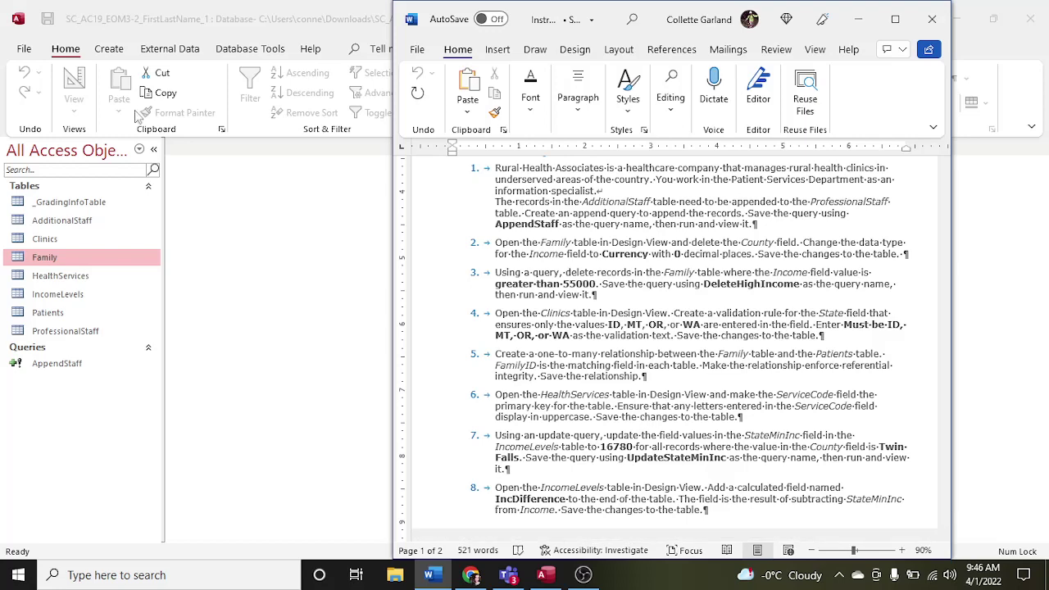
pyautogui.click(114, 56)
pyautogui.click(113, 51)
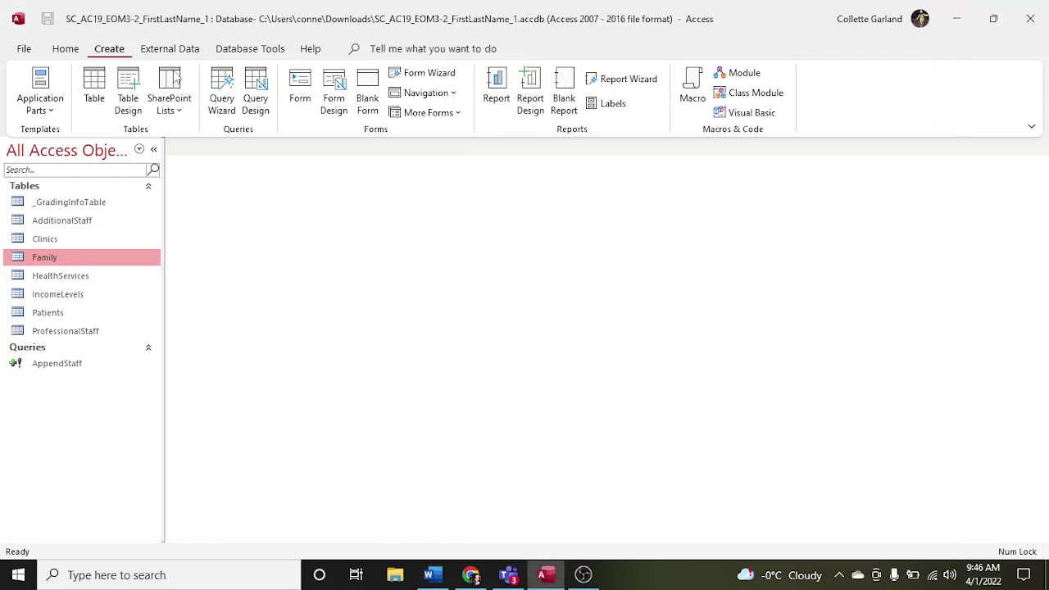
pyautogui.click(258, 96)
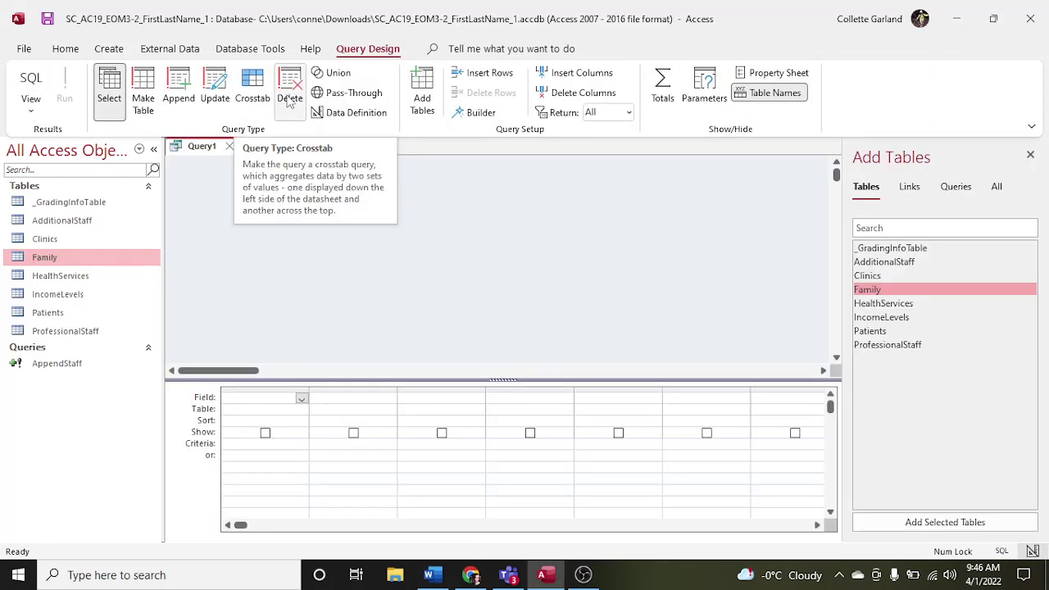
pyautogui.click(289, 100)
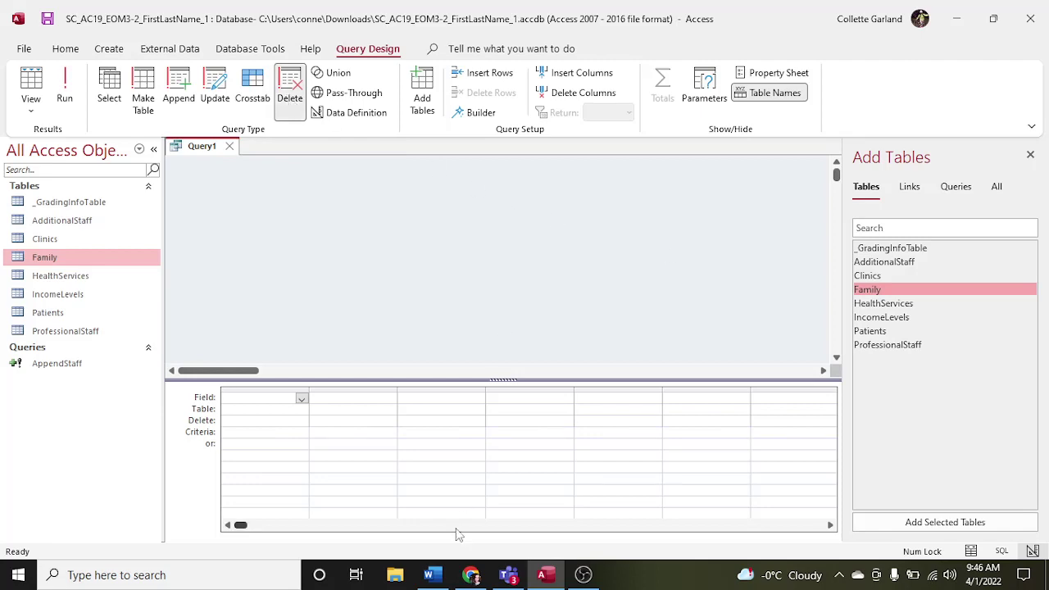
pyautogui.click(439, 575)
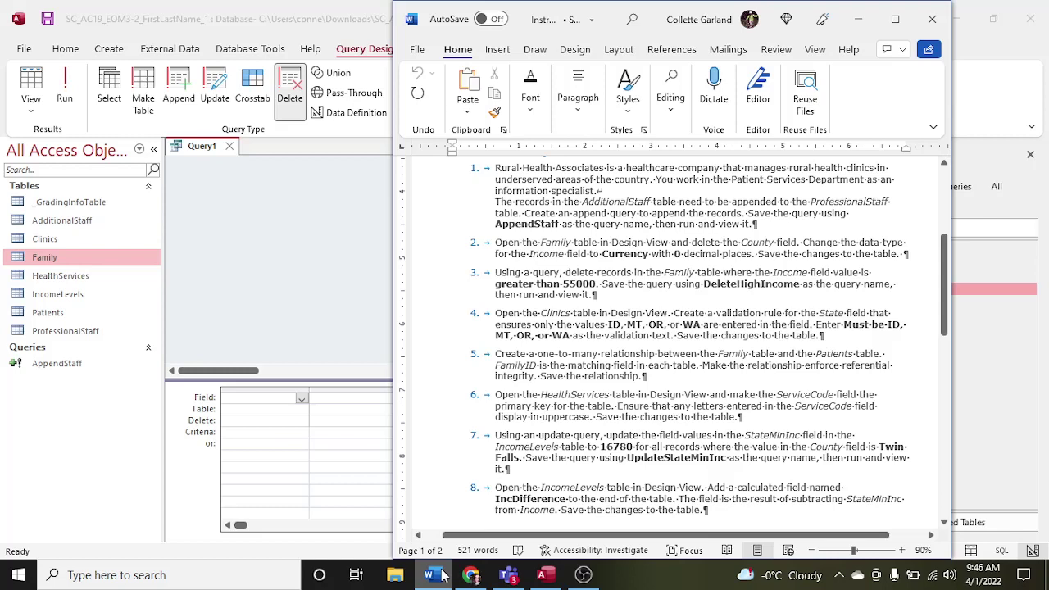
pyautogui.click(439, 575)
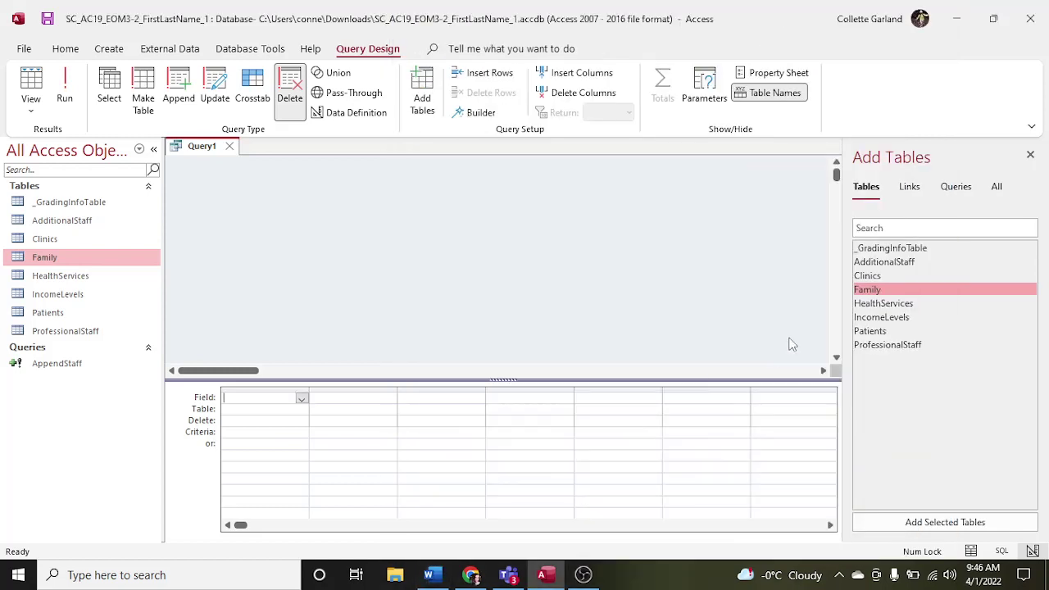
pyautogui.doubleClick(871, 297)
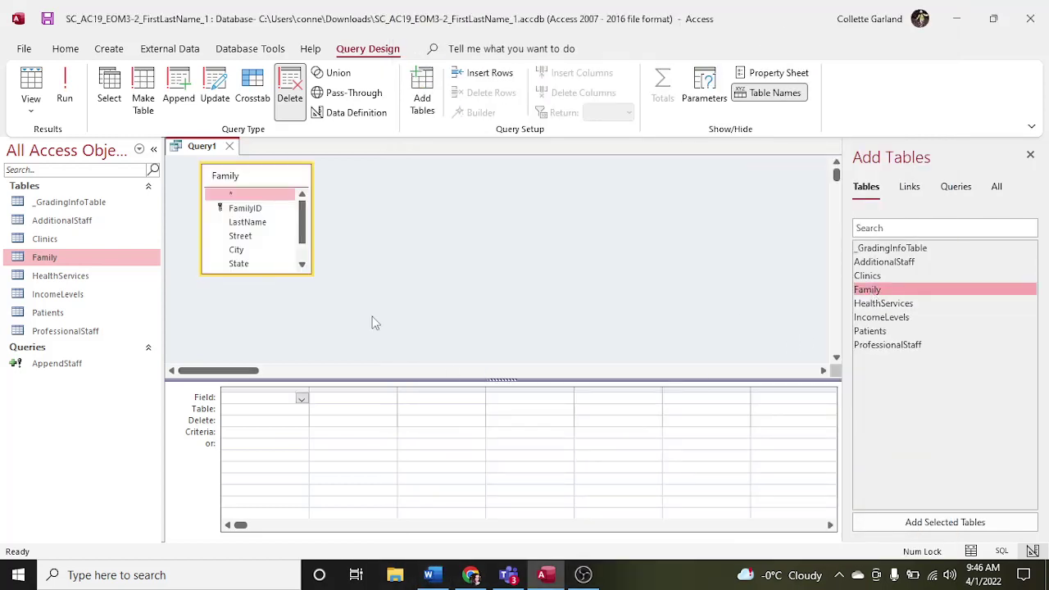
# Step: Add the Income field to the delete query's grid and set its criterion to >55000
pyautogui.scroll(-1, 289, 219)
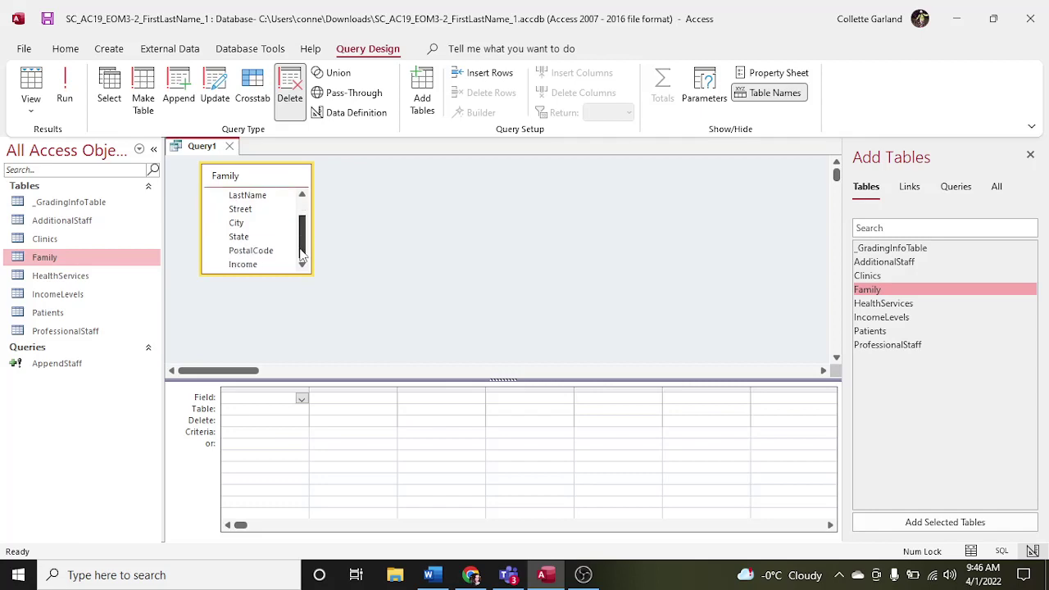
pyautogui.doubleClick(270, 263)
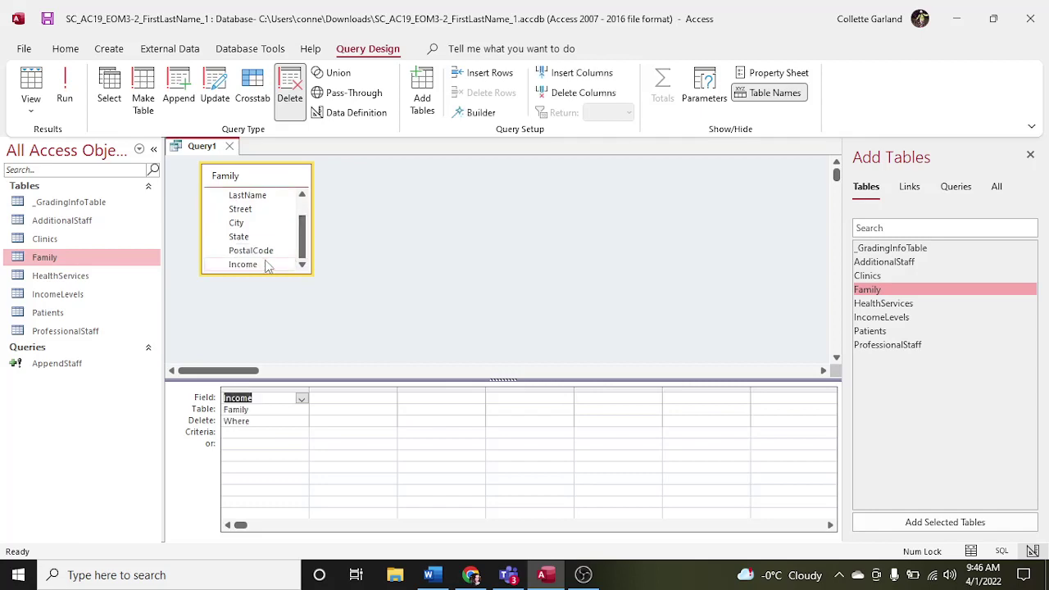
pyautogui.click(427, 576)
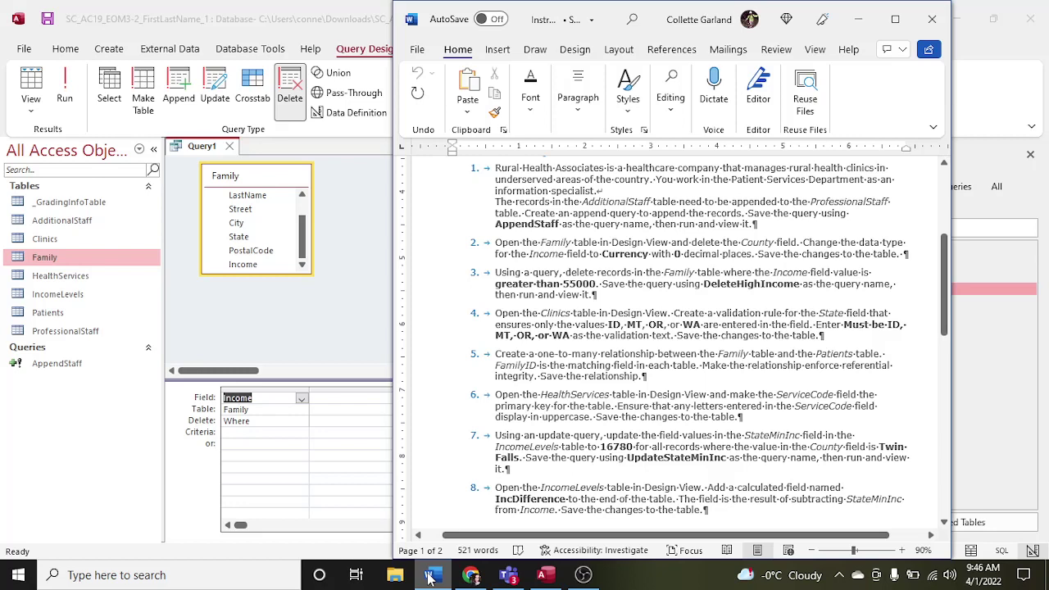
pyautogui.click(260, 434)
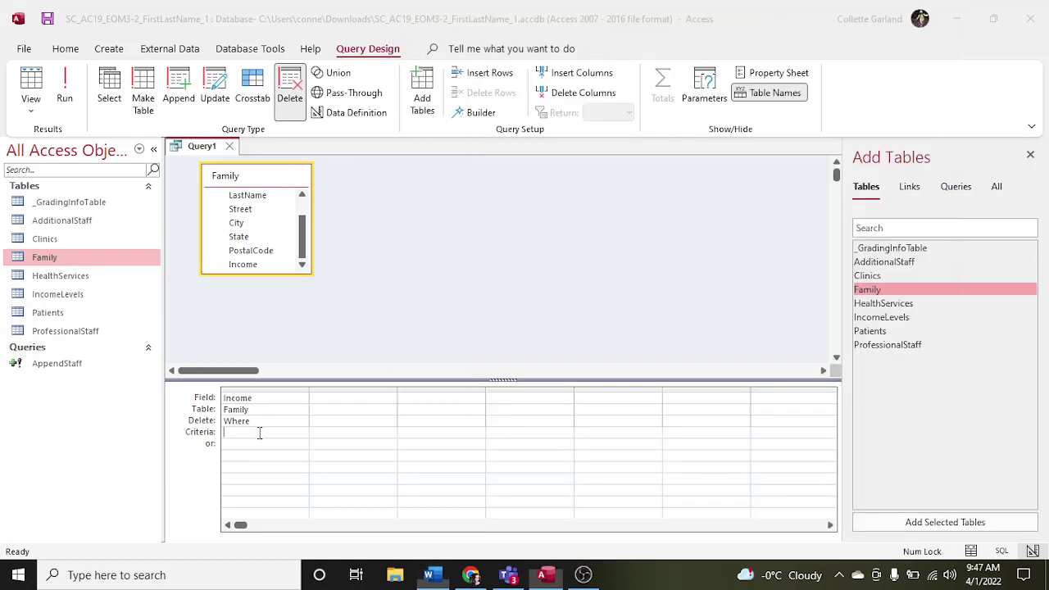
pyautogui.write('>55000')
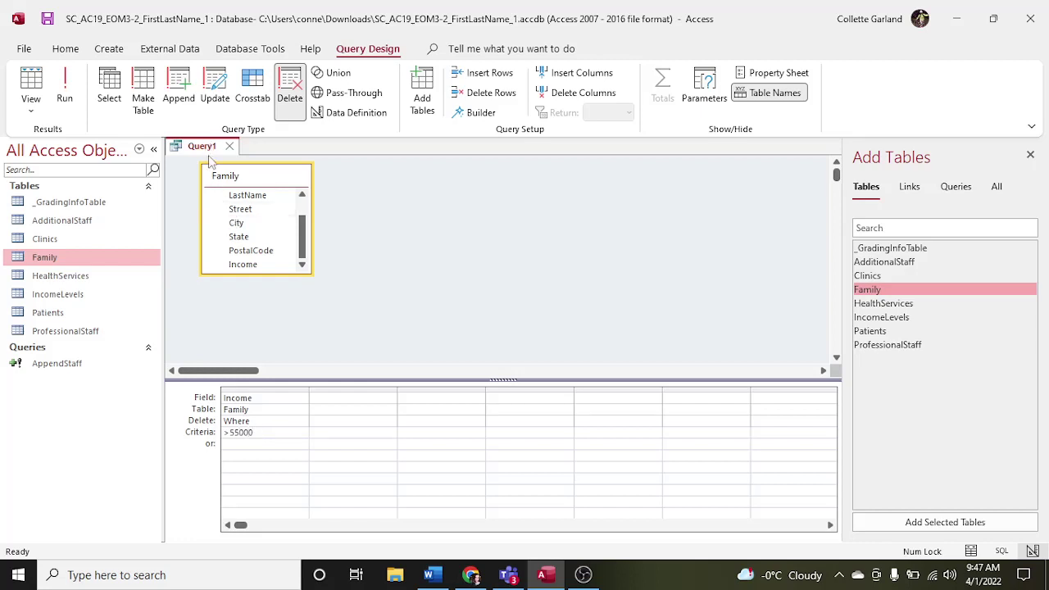
# Step: Check the query name in the Word instructions and save the delete query as DeleteHighIncome
pyautogui.click(430, 576)
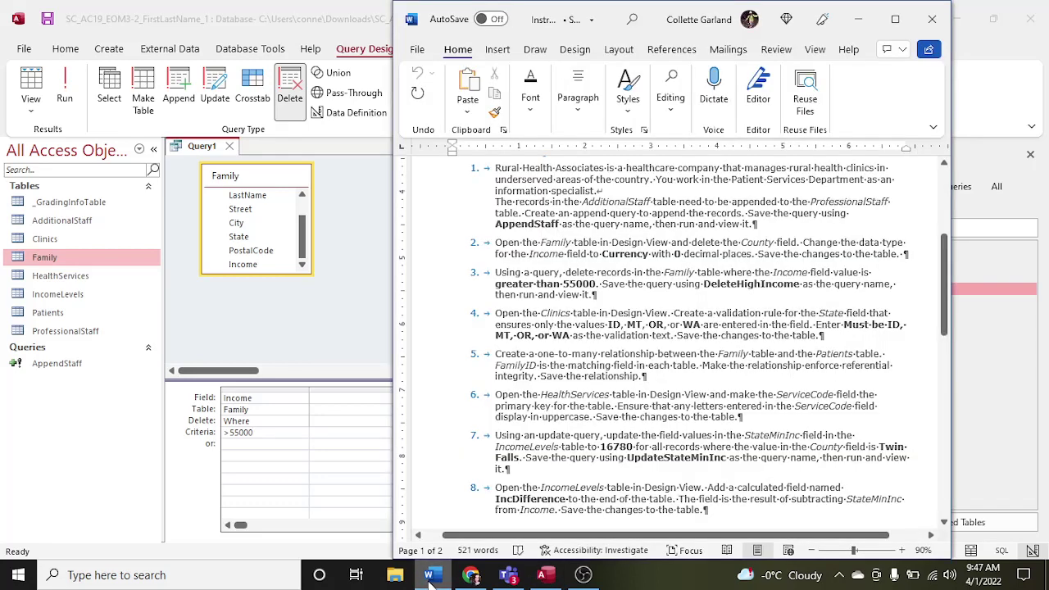
pyautogui.click(429, 576)
pyautogui.rightClick(199, 149)
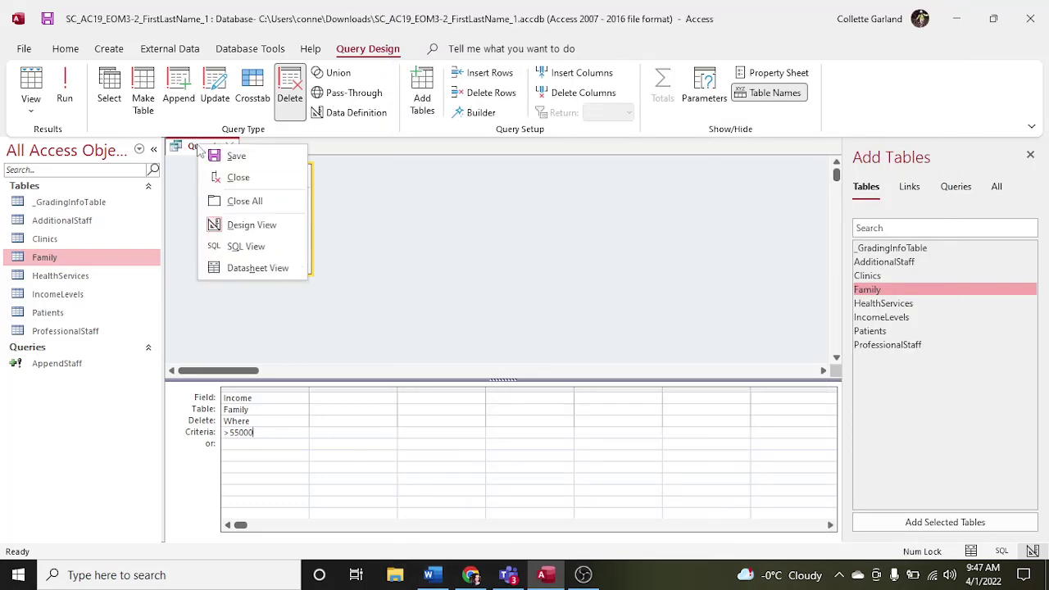
pyautogui.click(224, 156)
pyautogui.write('DeleteHighIncome')
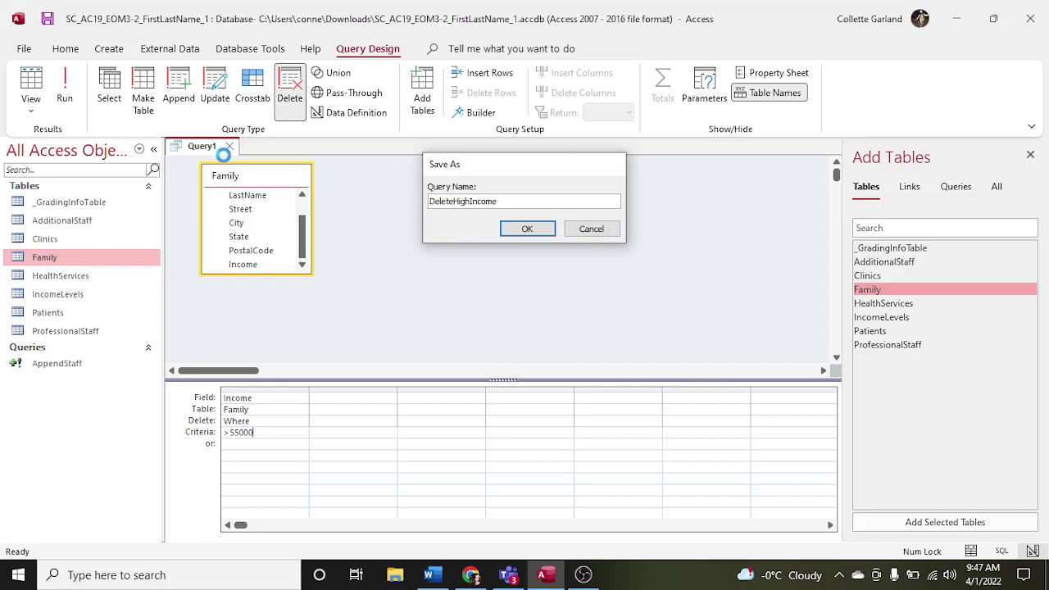
pyautogui.press('Return')
# Step: Run the DeleteHighIncome query, accept deleting the records, and view the query in Datasheet View
pyautogui.click(65, 86)
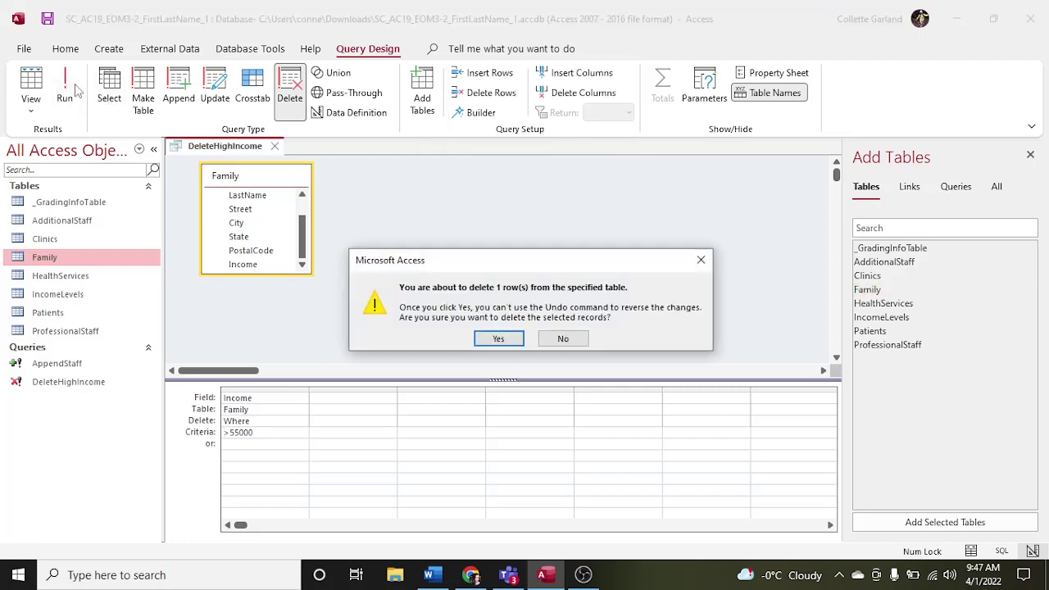
pyautogui.click(489, 343)
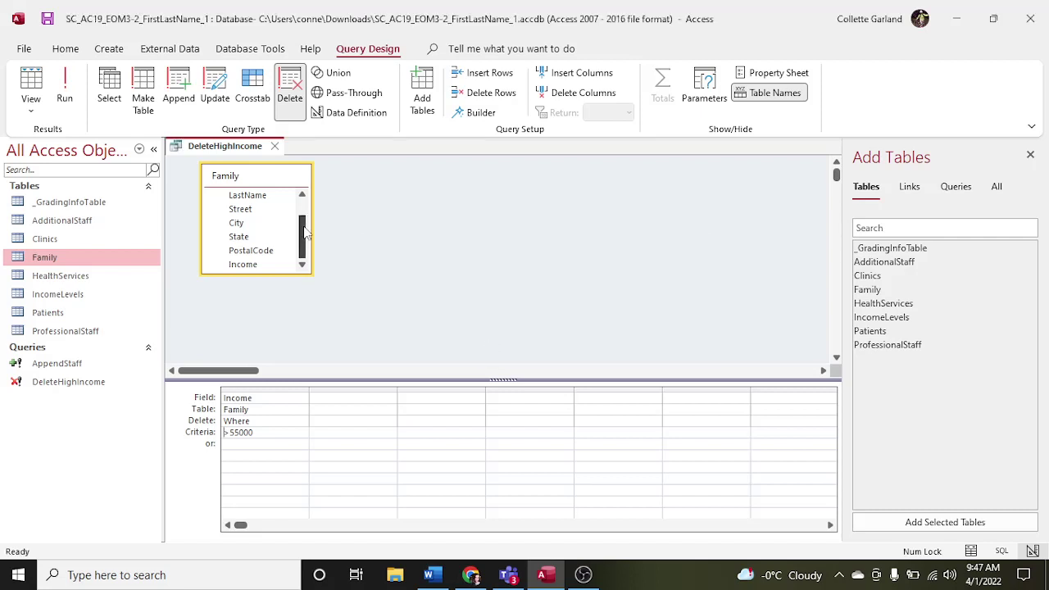
pyautogui.click(30, 86)
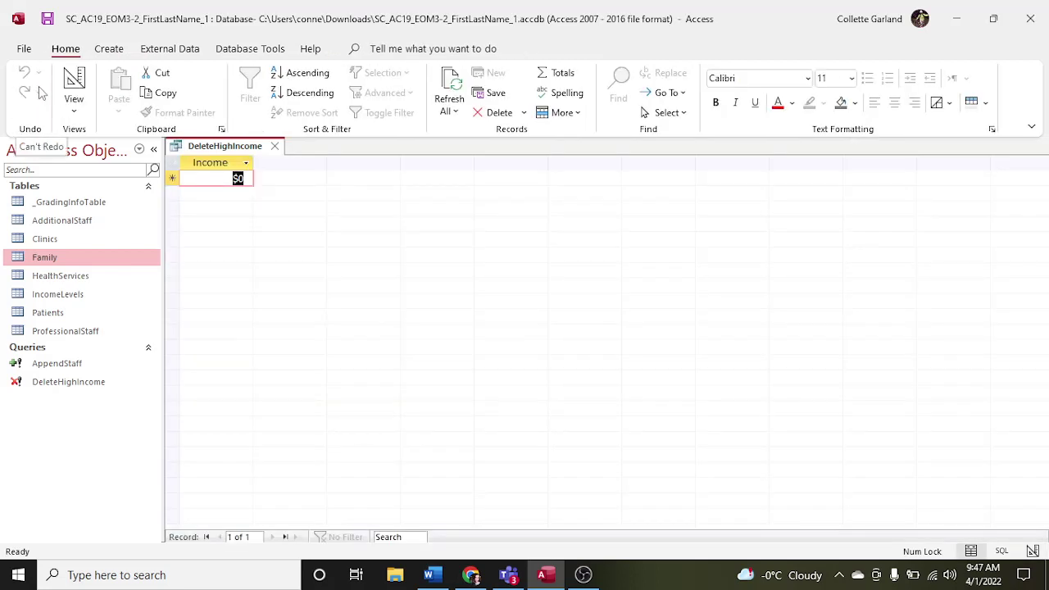
# Step: Check the Income values in the Family table, and close both the table and the DeleteHighIncome query
pyautogui.doubleClick(45, 258)
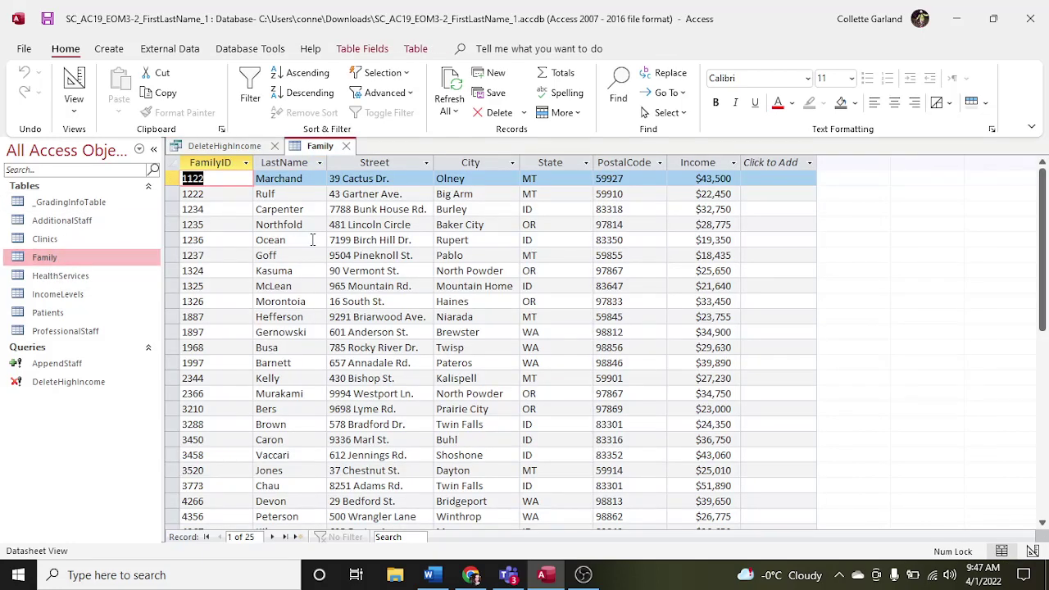
pyautogui.scroll(-4, 727, 285)
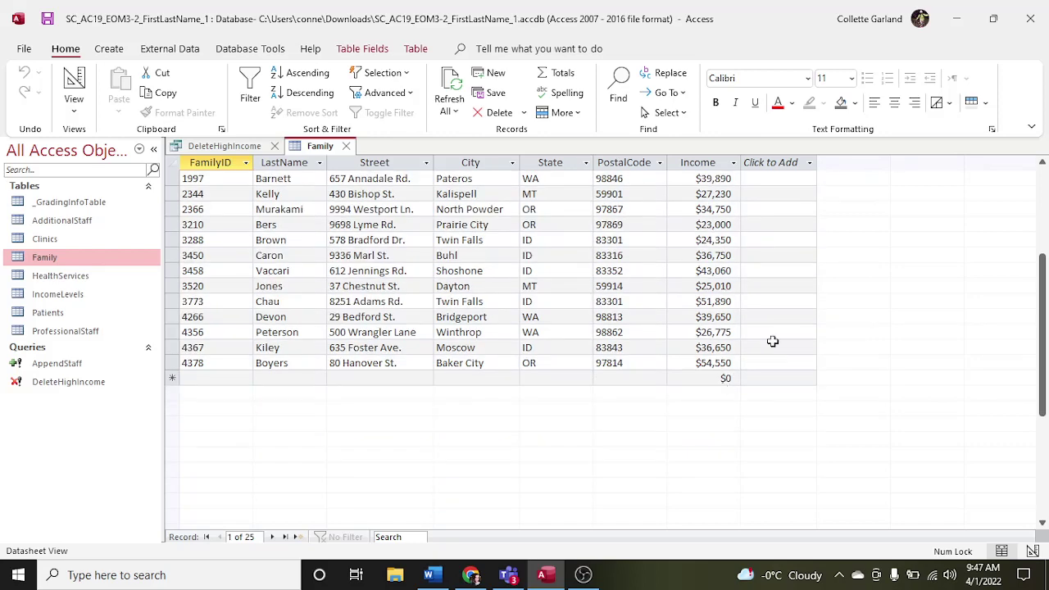
pyautogui.scroll(5, 772, 341)
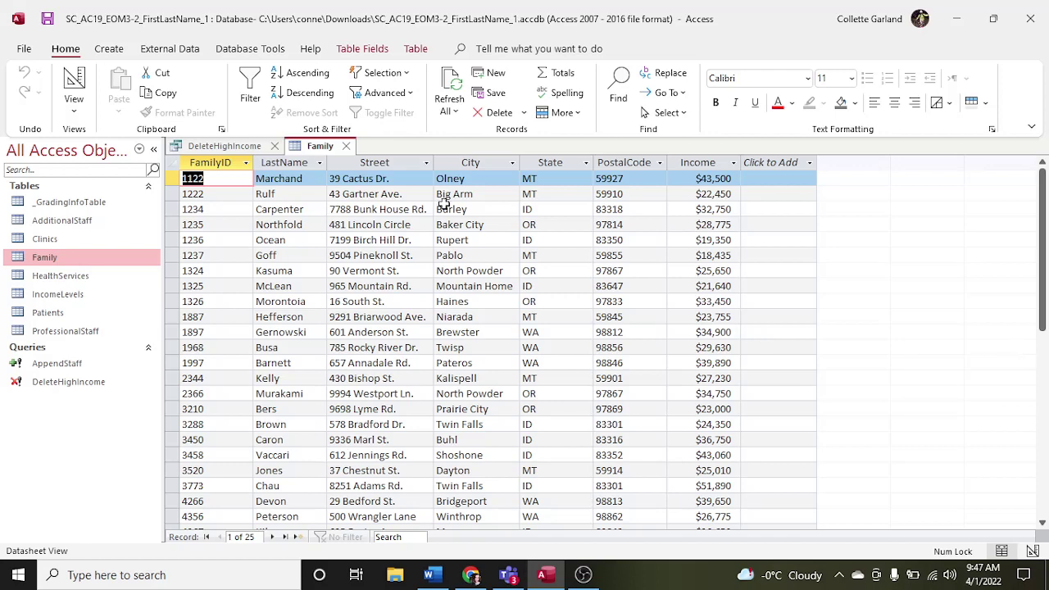
pyautogui.click(346, 146)
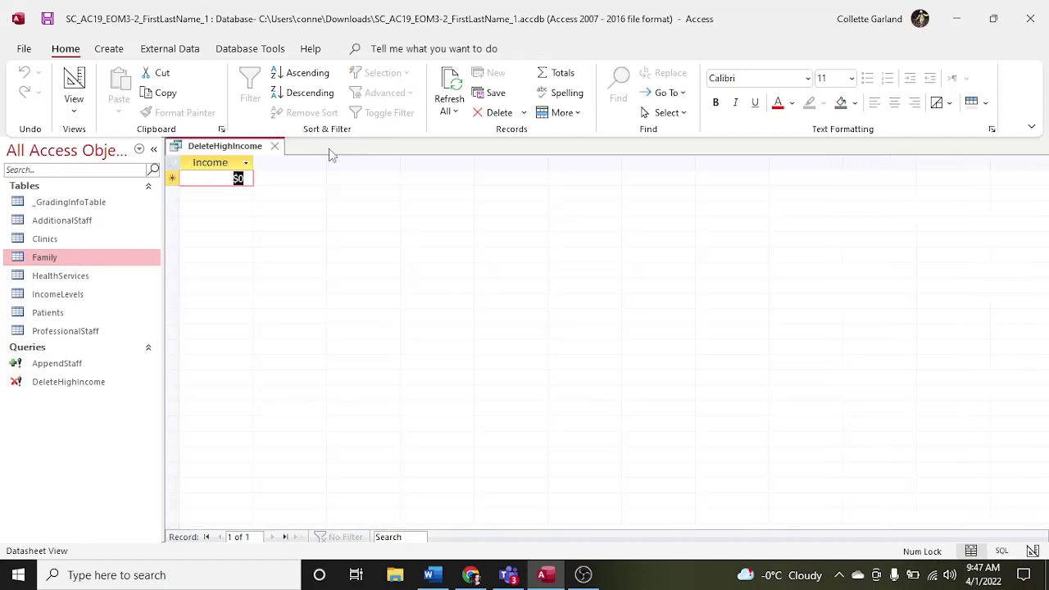
pyautogui.click(274, 145)
# Step: Read the next task in the Word instructions and open the Clinics table in Design View
pyautogui.click(428, 574)
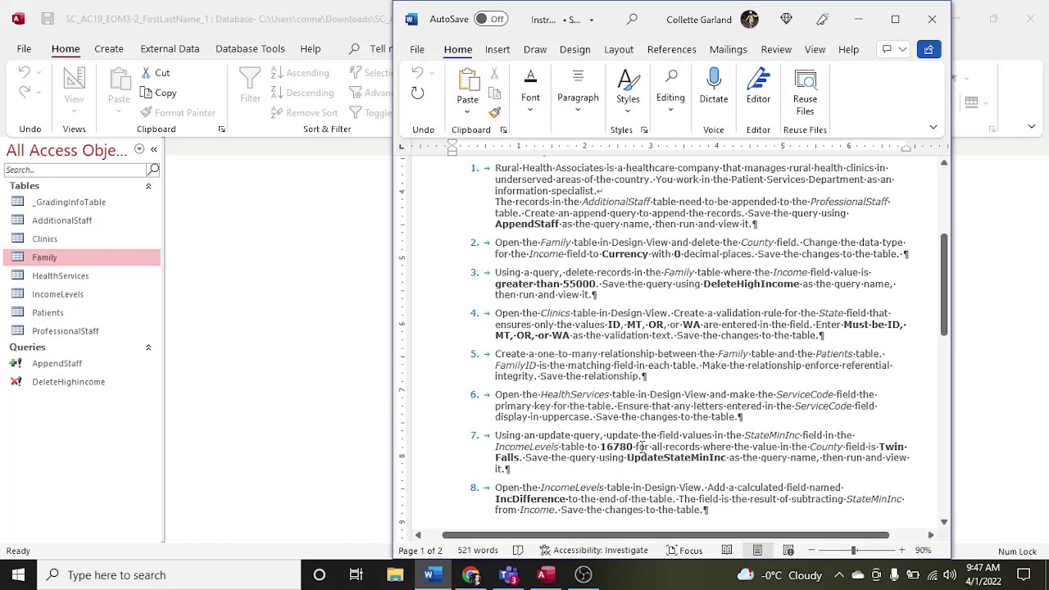
pyautogui.click(45, 239)
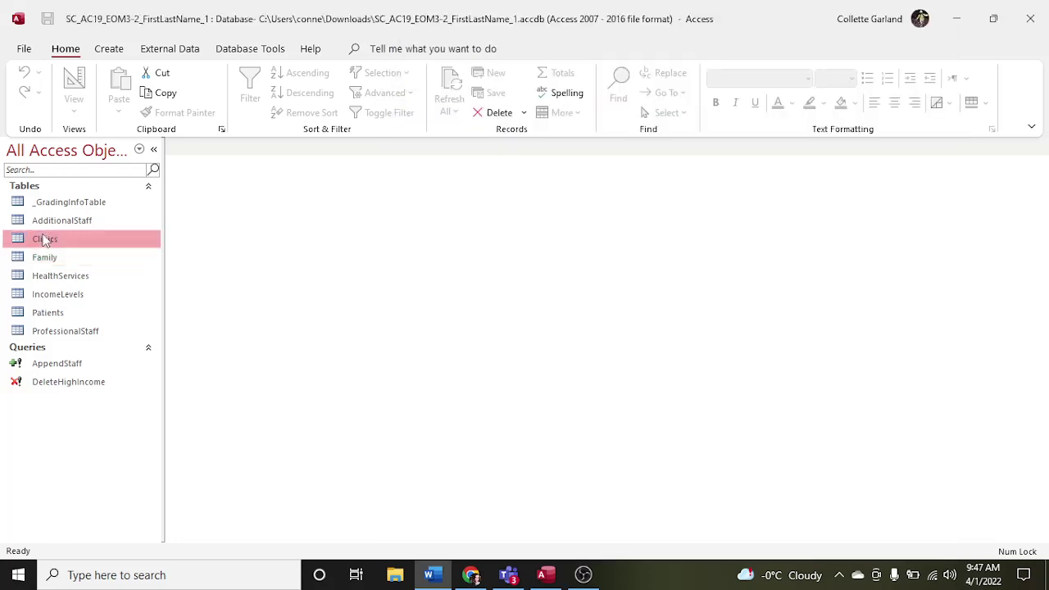
pyautogui.rightClick(45, 239)
pyautogui.click(92, 268)
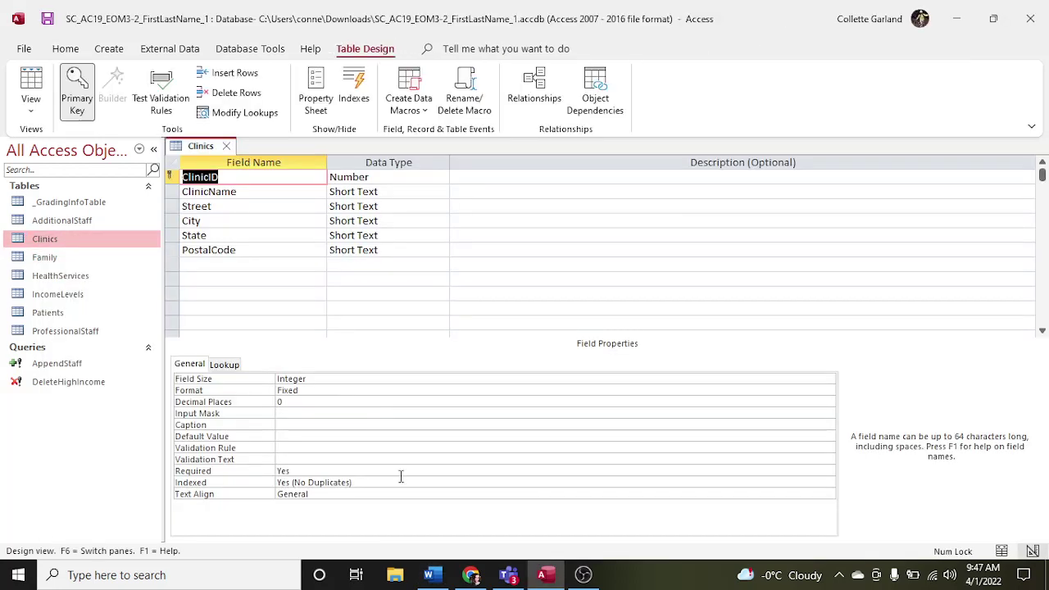
# Step: Select the State field in the Clinics table and check its permitted values in the Word instructions
pyautogui.click(428, 574)
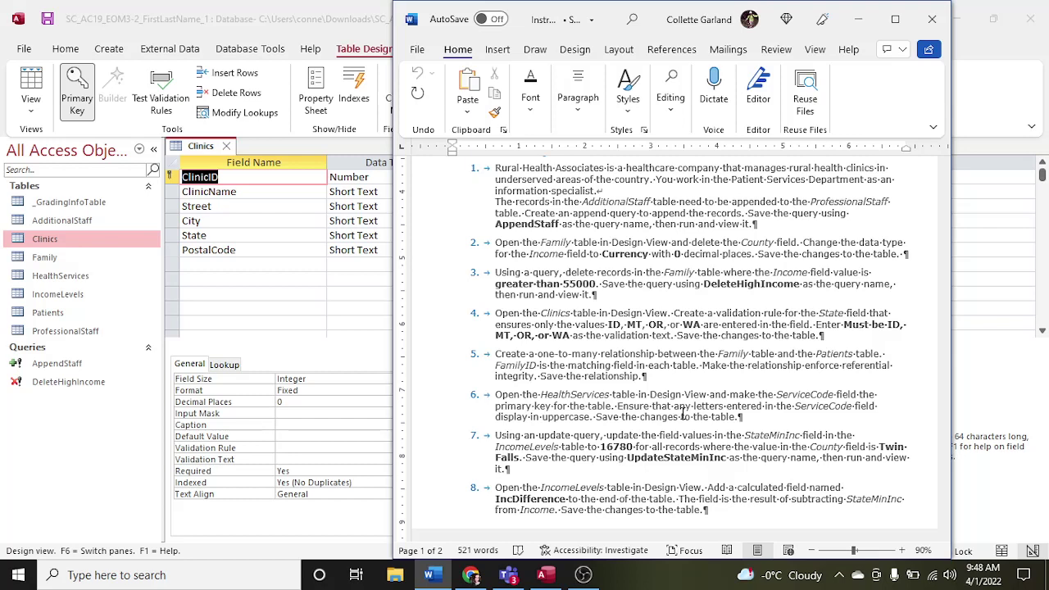
pyautogui.click(263, 234)
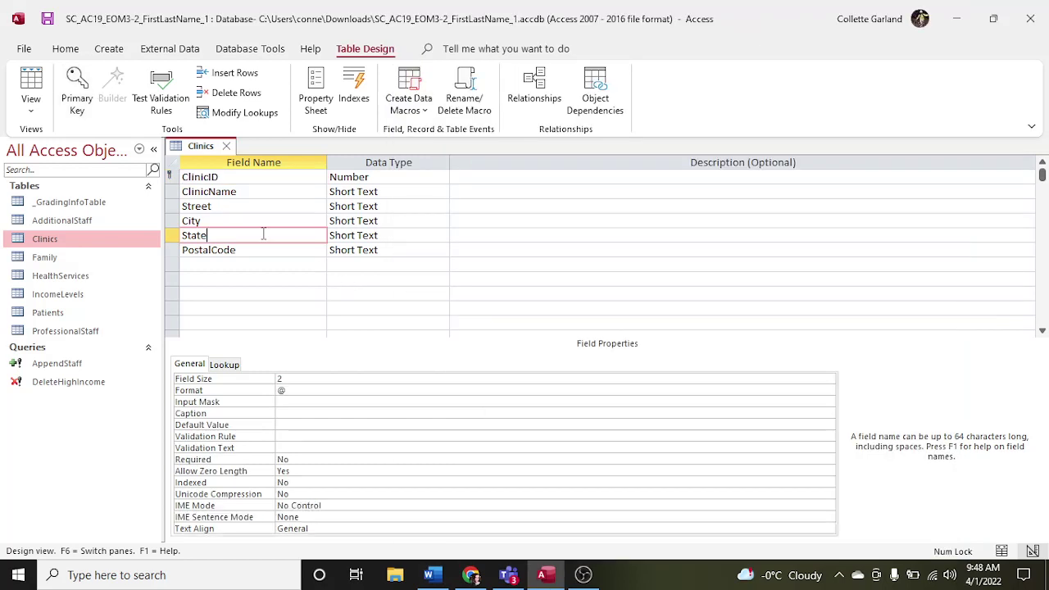
pyautogui.click(427, 575)
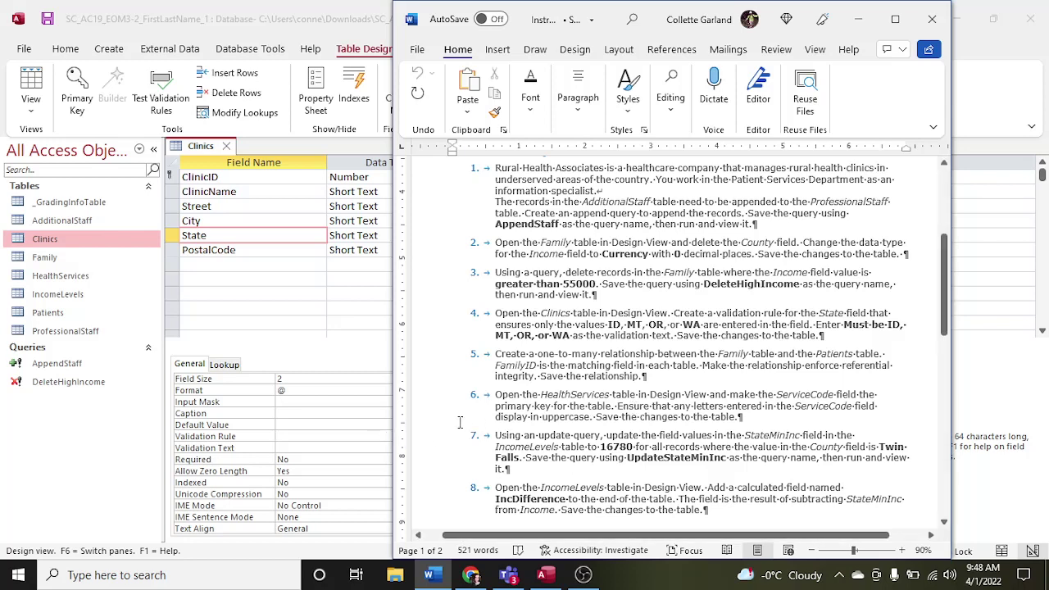
pyautogui.press('F1')
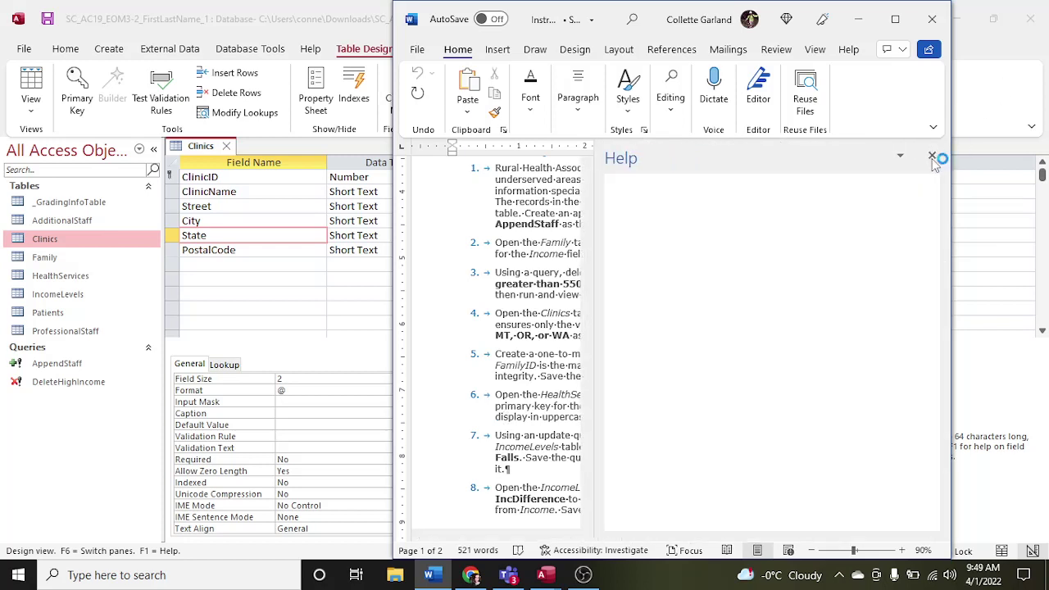
pyautogui.click(932, 156)
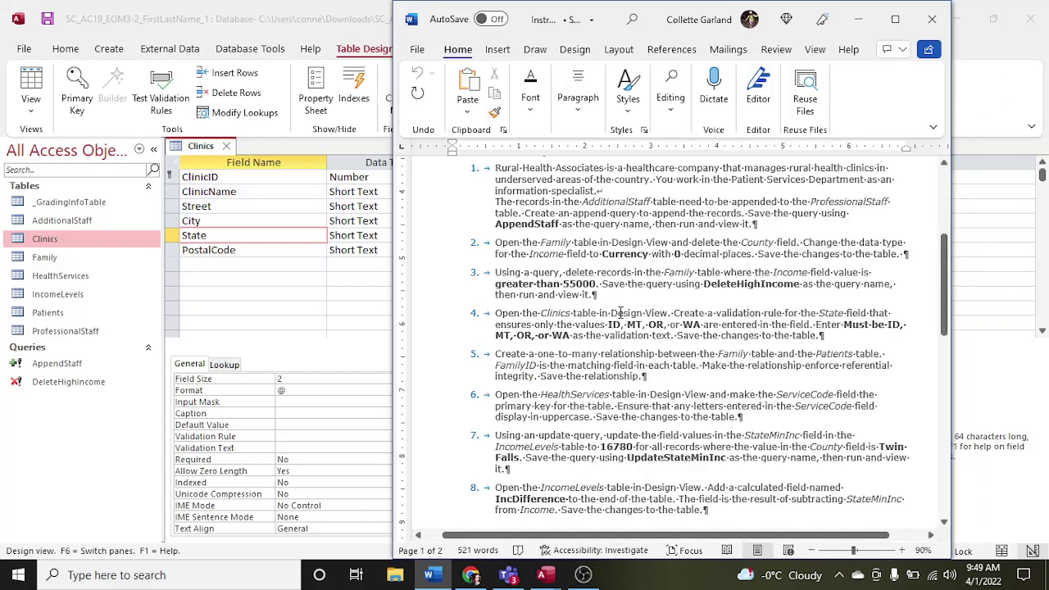
# Step: In Access, set the State field's validation rule to =ID Or =MT Or =OR Or =WA, checking the values against the Word instructions
pyautogui.click(310, 436)
pyautogui.write('=')
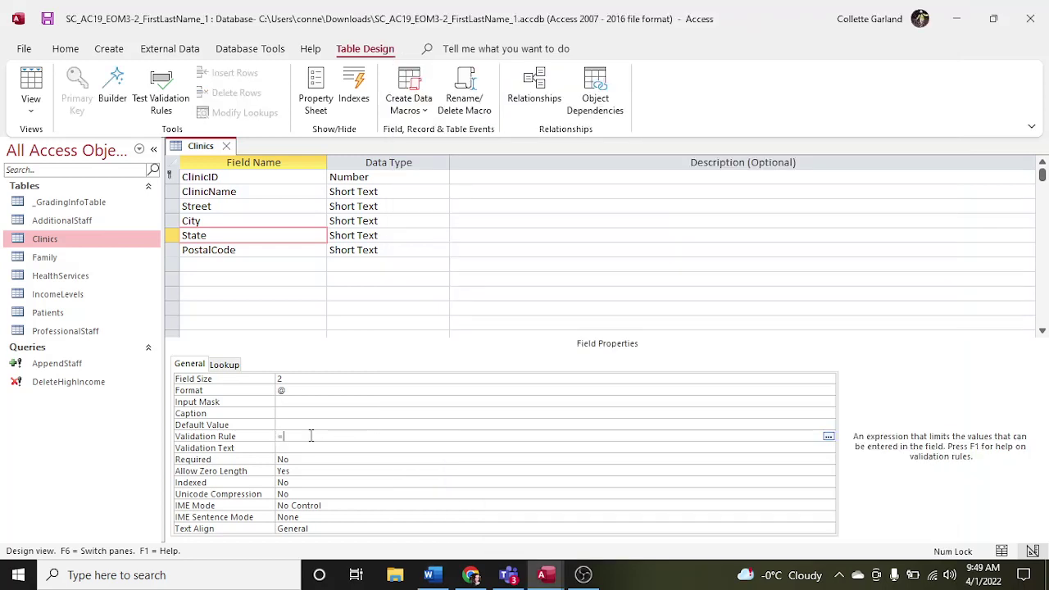
pyautogui.write('ID Or =')
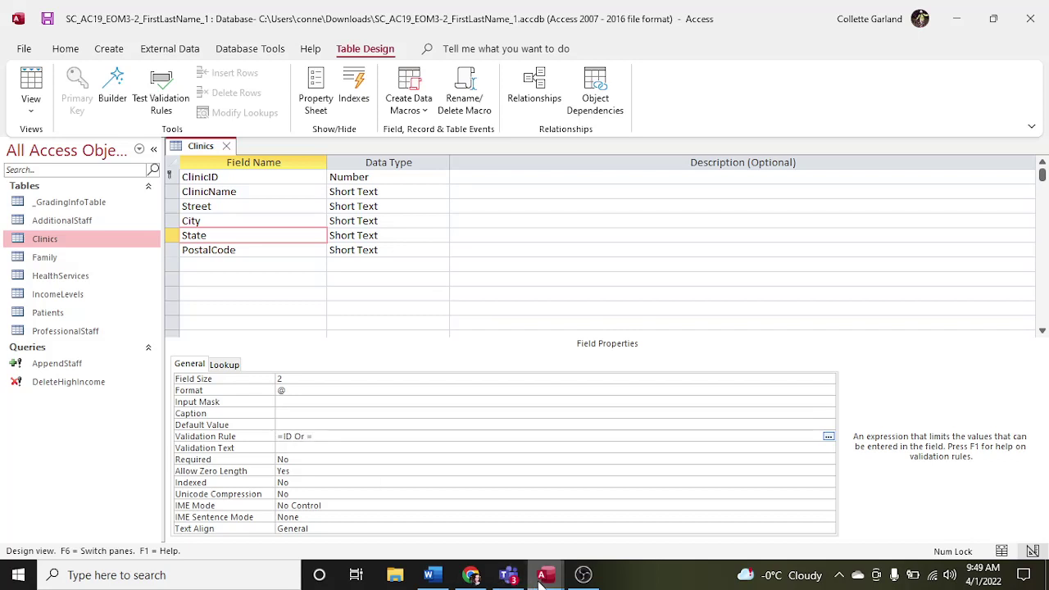
pyautogui.moveTo(494, 580)
pyautogui.click(441, 579)
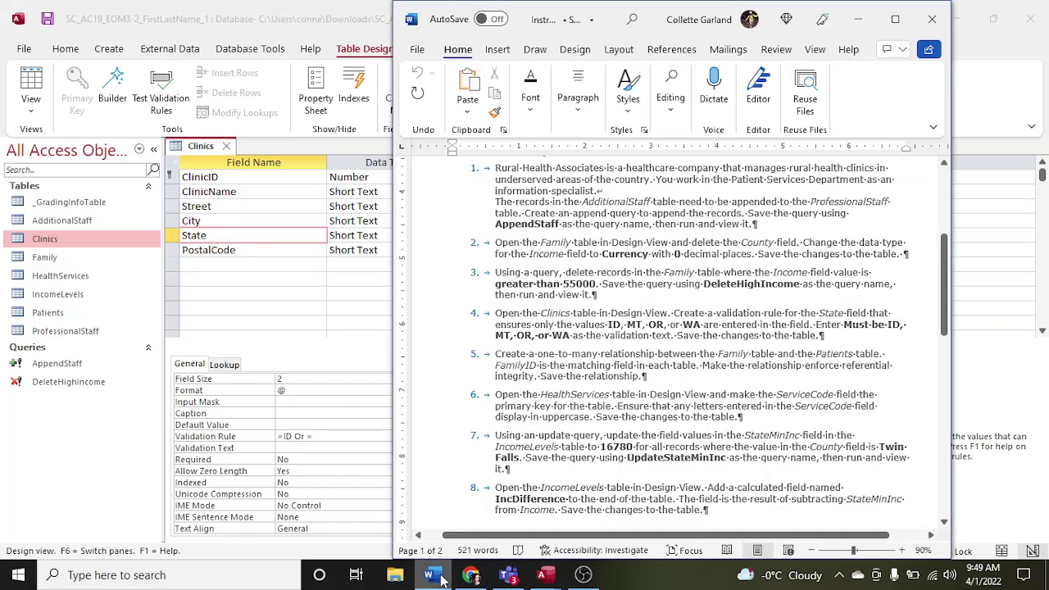
pyautogui.click(441, 579)
pyautogui.write('MT')
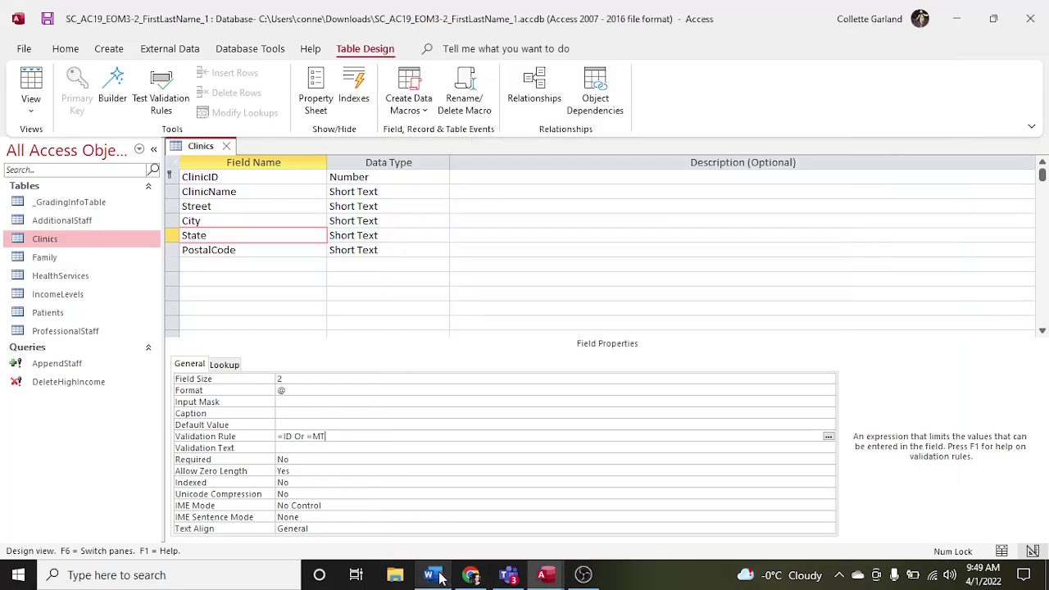
pyautogui.write(' Or = OR Or =')
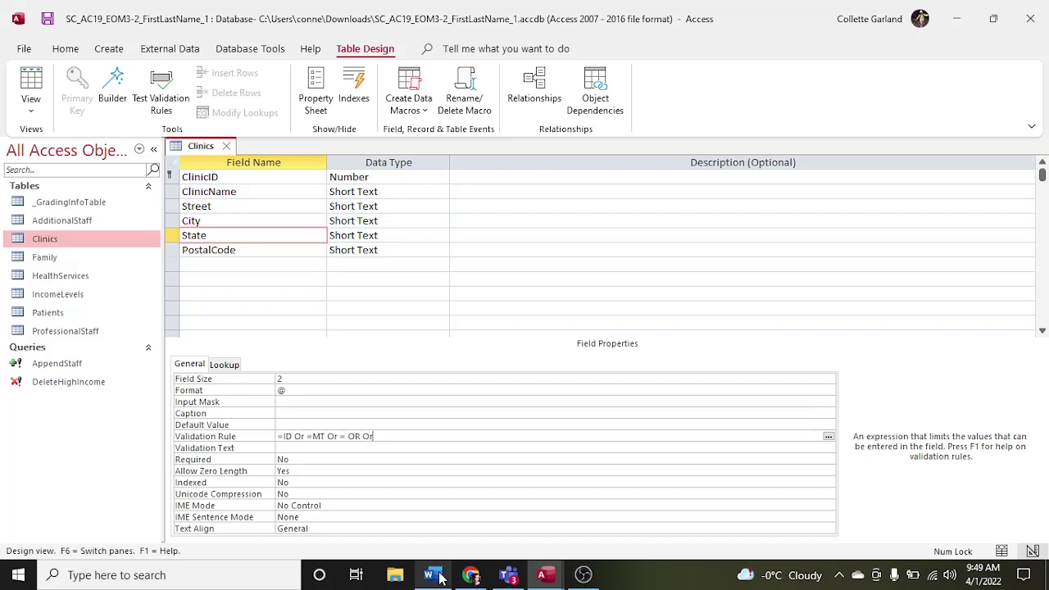
pyautogui.write('WA')
pyautogui.press('Left')
pyautogui.press('BackSpace')
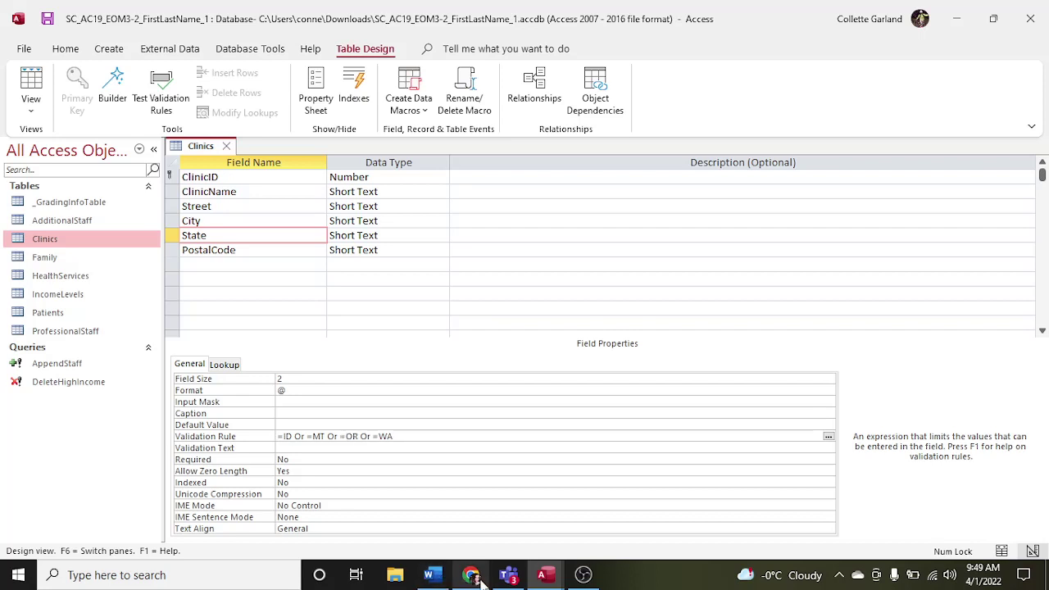
# Step: Copy "Must be ID, MT, OR, or WA" from the Word instructions into the State field's validation text in Access
pyautogui.moveTo(539, 578)
pyautogui.click(428, 574)
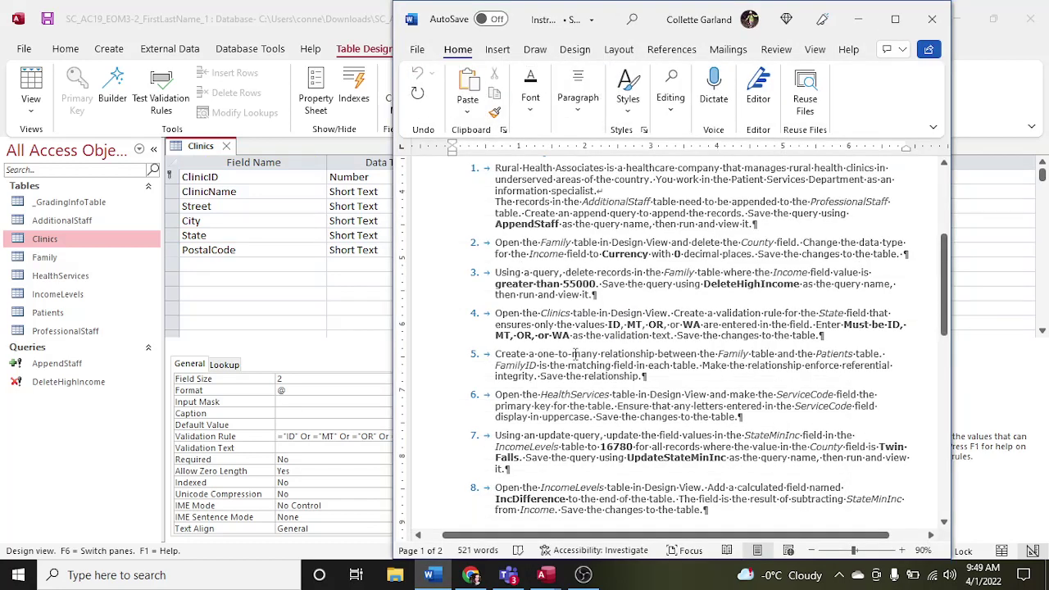
pyautogui.moveTo(571, 337); pyautogui.dragTo(845, 320)
pyautogui.hotkey('ctrl', 'c')
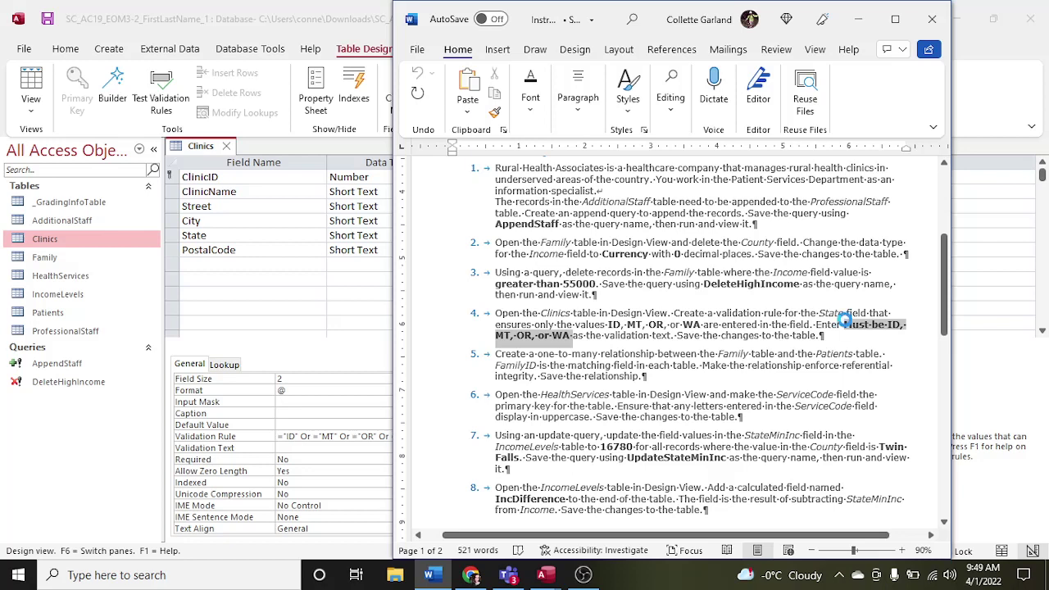
pyautogui.click(385, 448)
pyautogui.hotkey('ctrl', 'v')
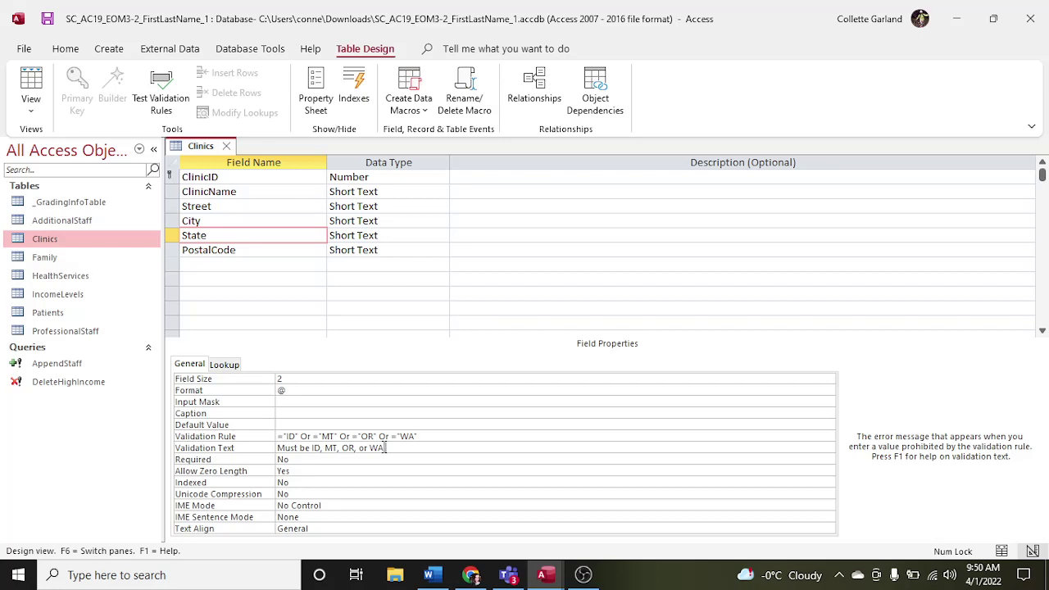
# Step: Save the Clinics table, accept testing the existing data against the new rules, and check the records in Datasheet View
pyautogui.click(433, 576)
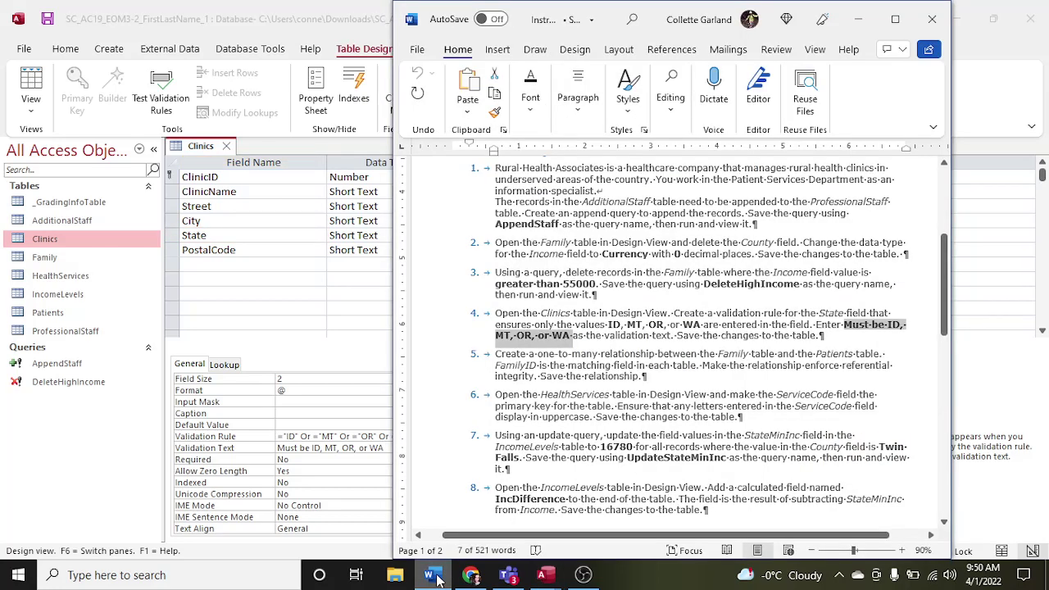
pyautogui.click(433, 576)
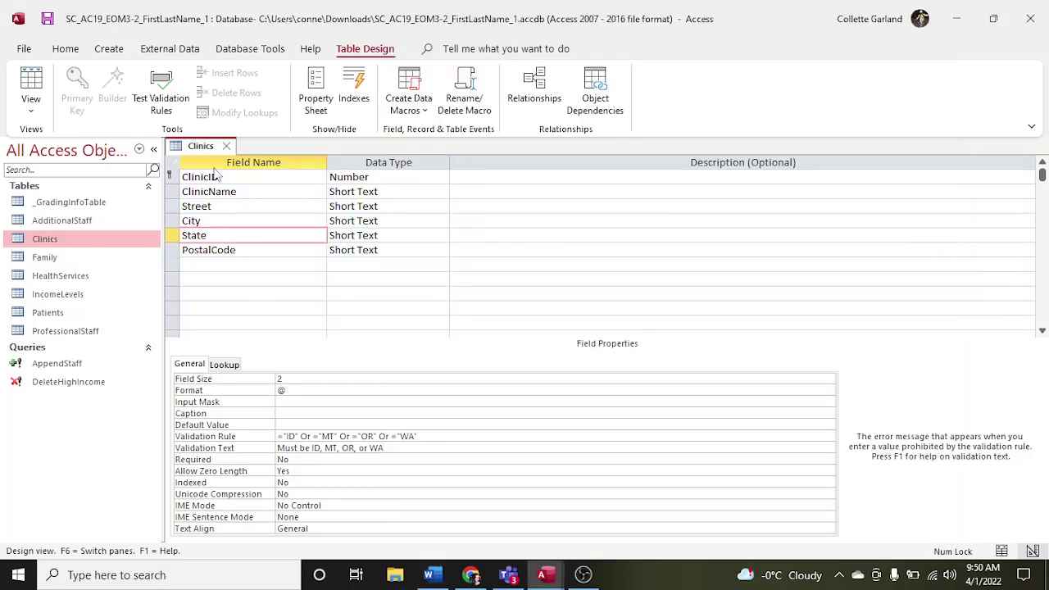
pyautogui.rightClick(202, 155)
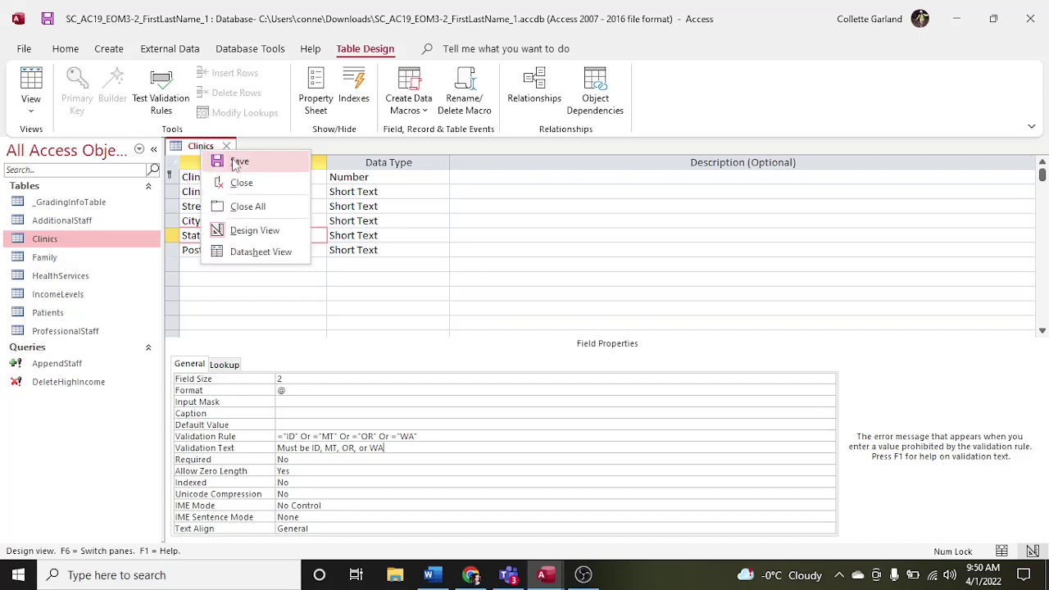
pyautogui.click(236, 161)
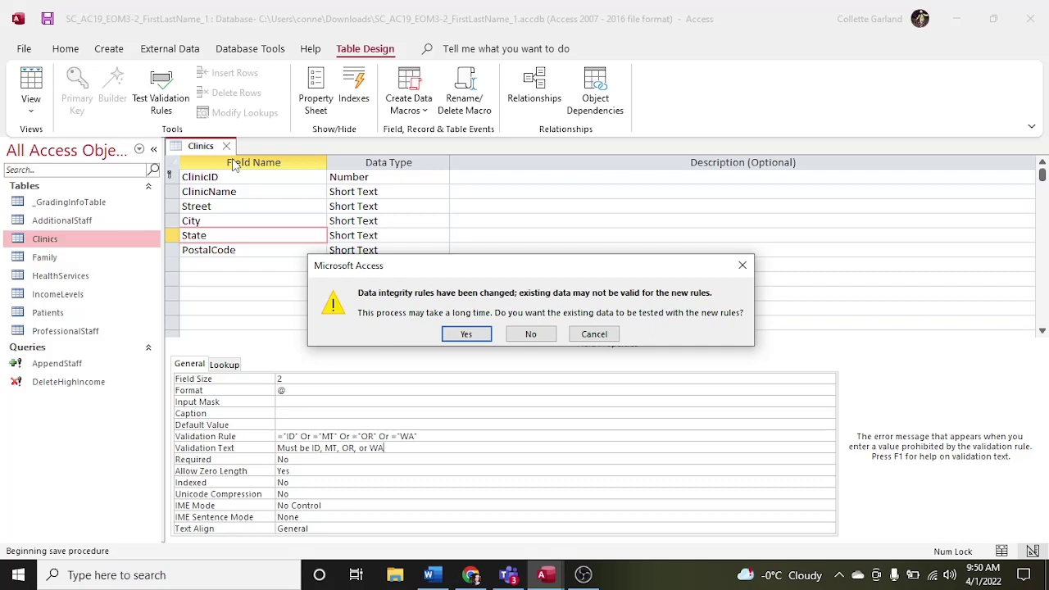
pyautogui.click(466, 334)
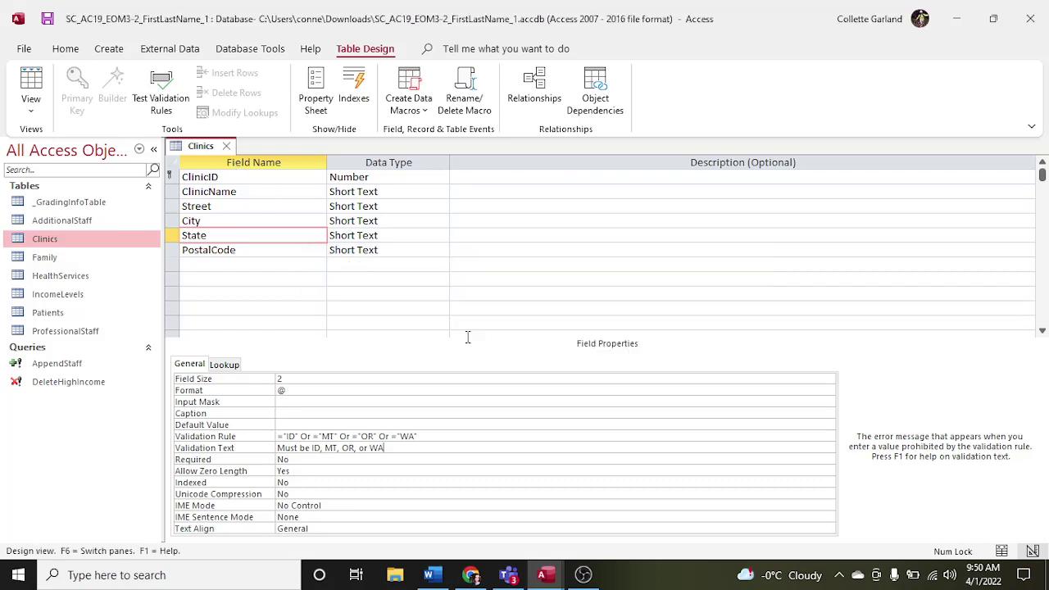
pyautogui.click(31, 86)
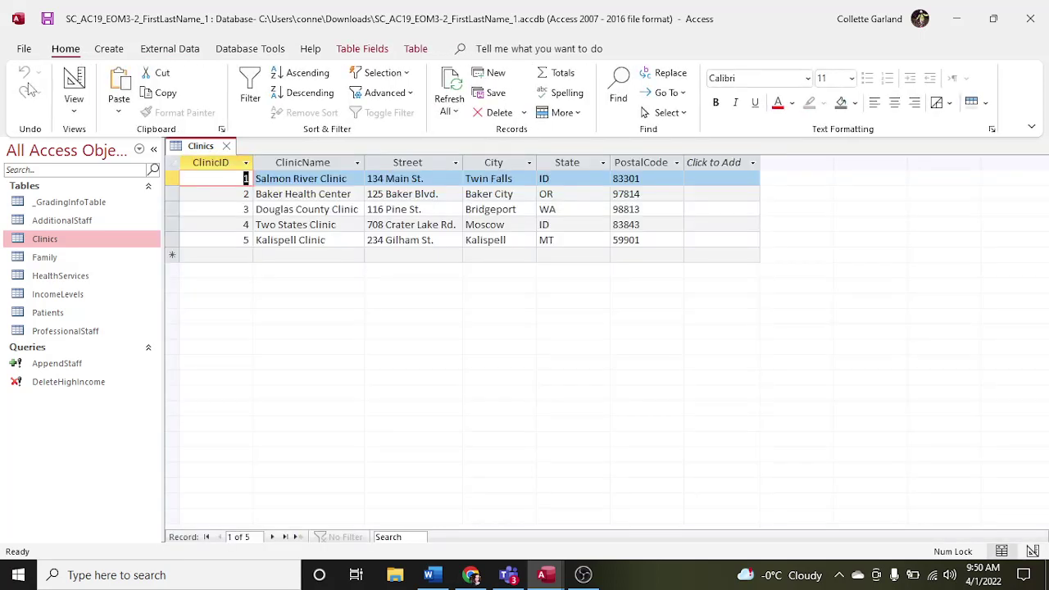
pyautogui.click(74, 86)
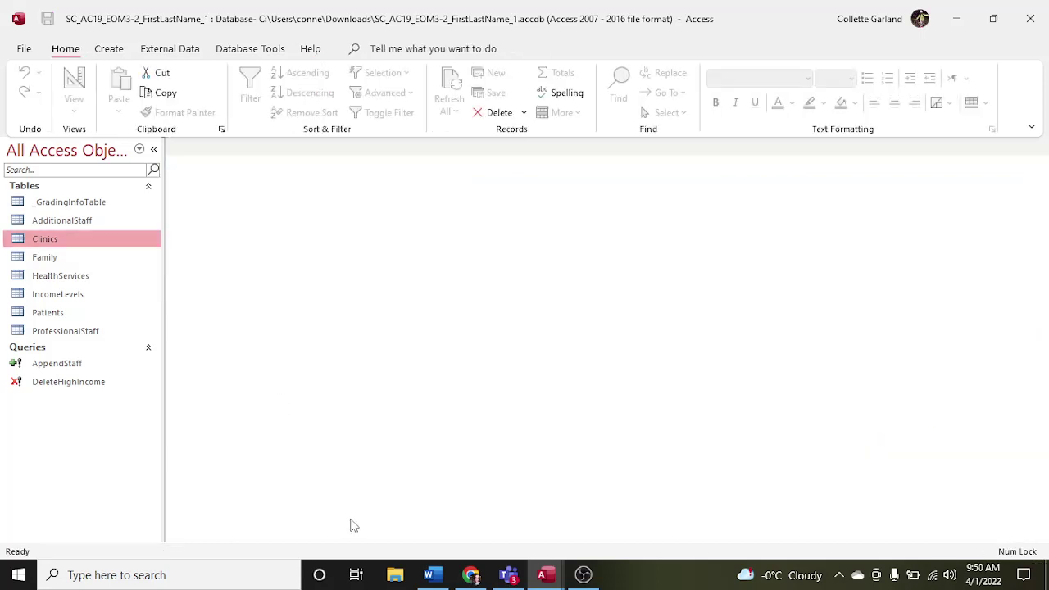
# Step: Read the relationship task in the Word instructions and open the Relationships window in Access
pyautogui.click(427, 574)
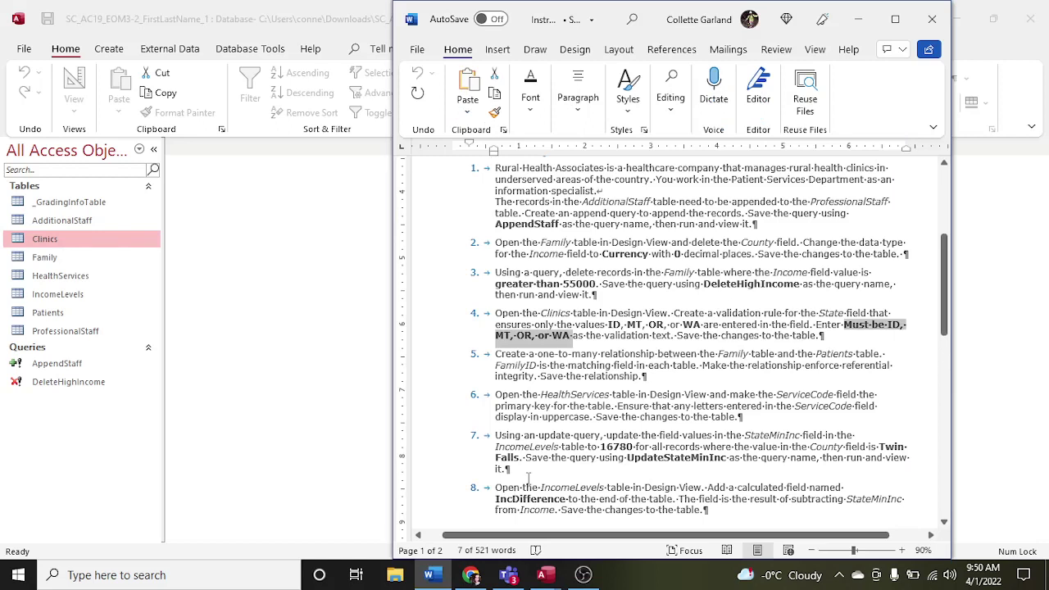
pyautogui.click(584, 412)
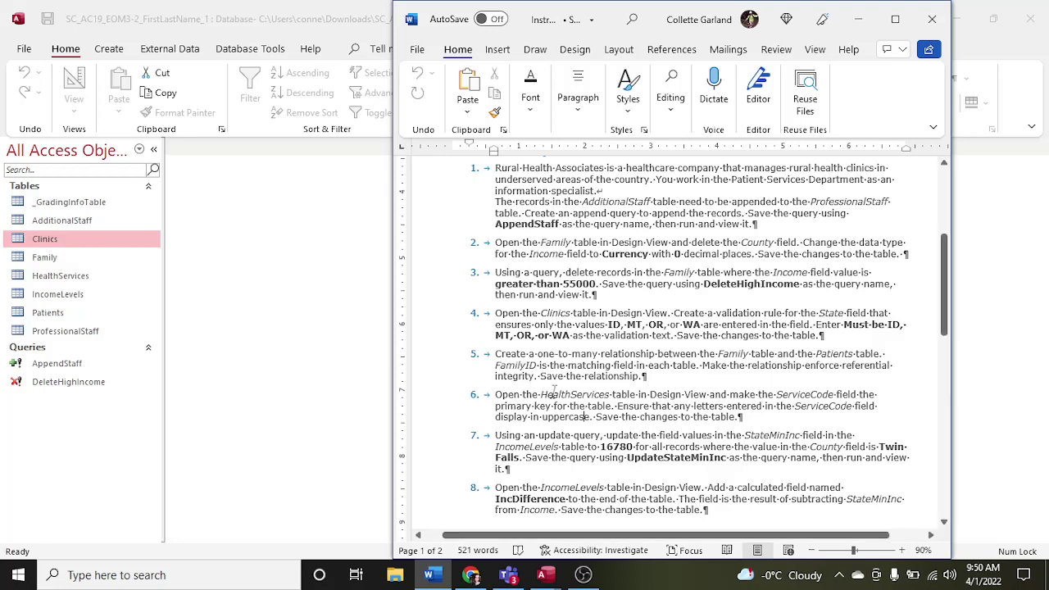
pyautogui.click(303, 193)
pyautogui.click(218, 51)
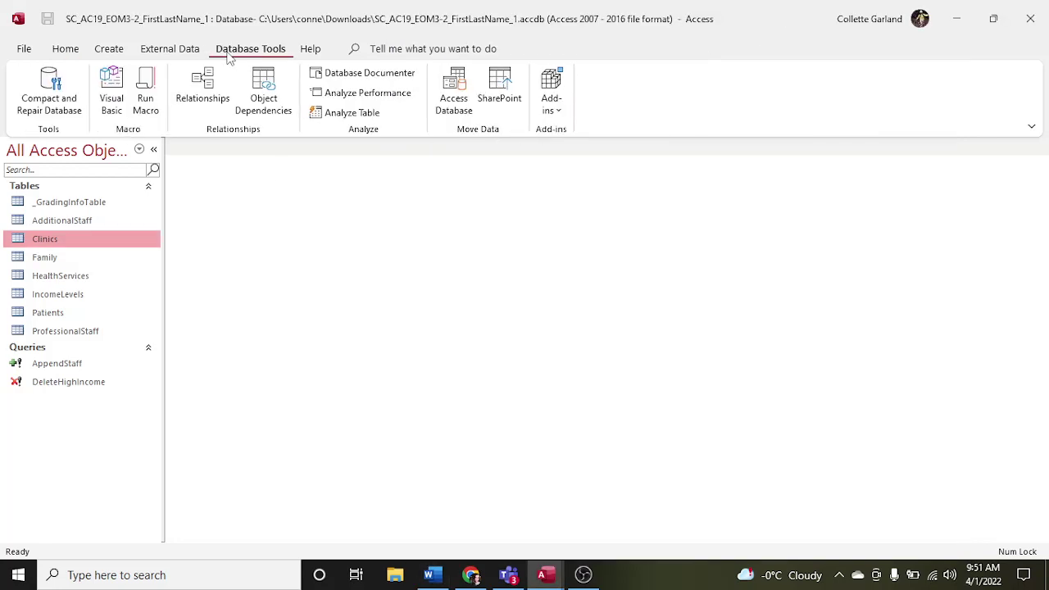
pyautogui.click(204, 84)
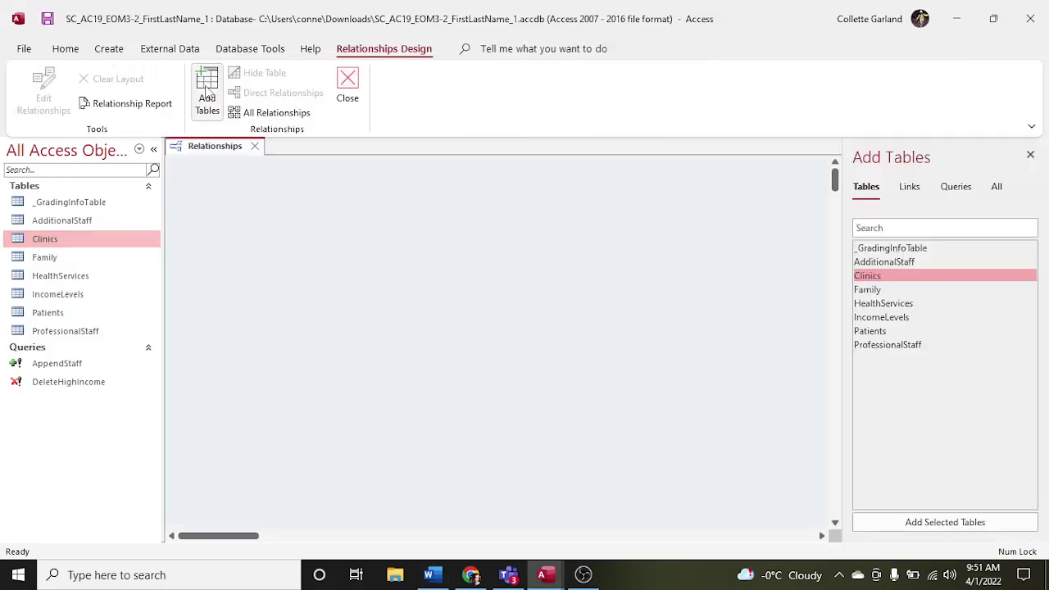
# Step: Check the required tables in the Word instructions and add the Family and Patients tables to the relationships layout
pyautogui.click(434, 575)
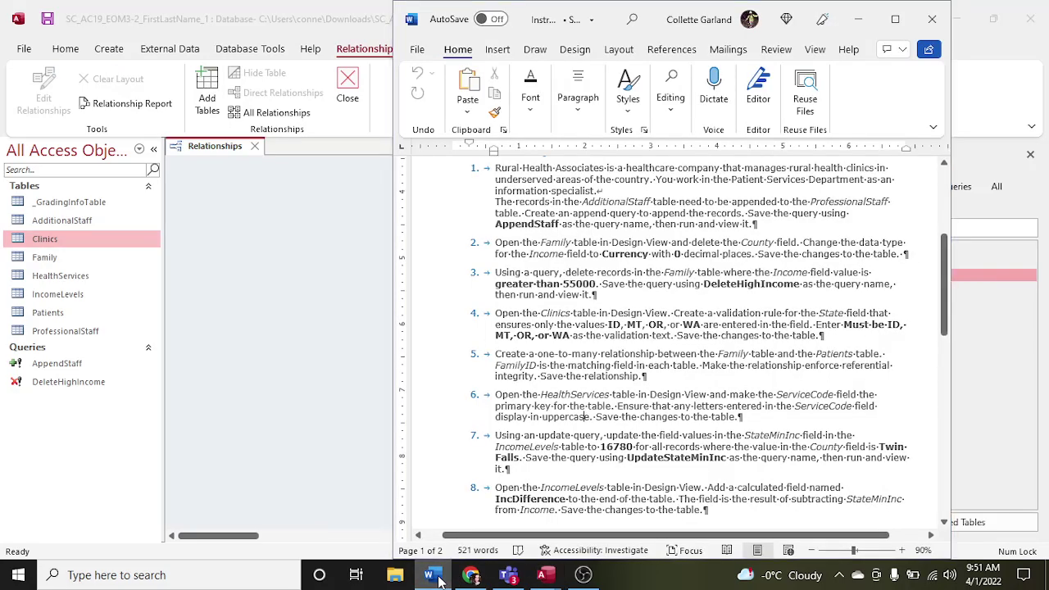
pyautogui.click(434, 575)
pyautogui.doubleClick(866, 290)
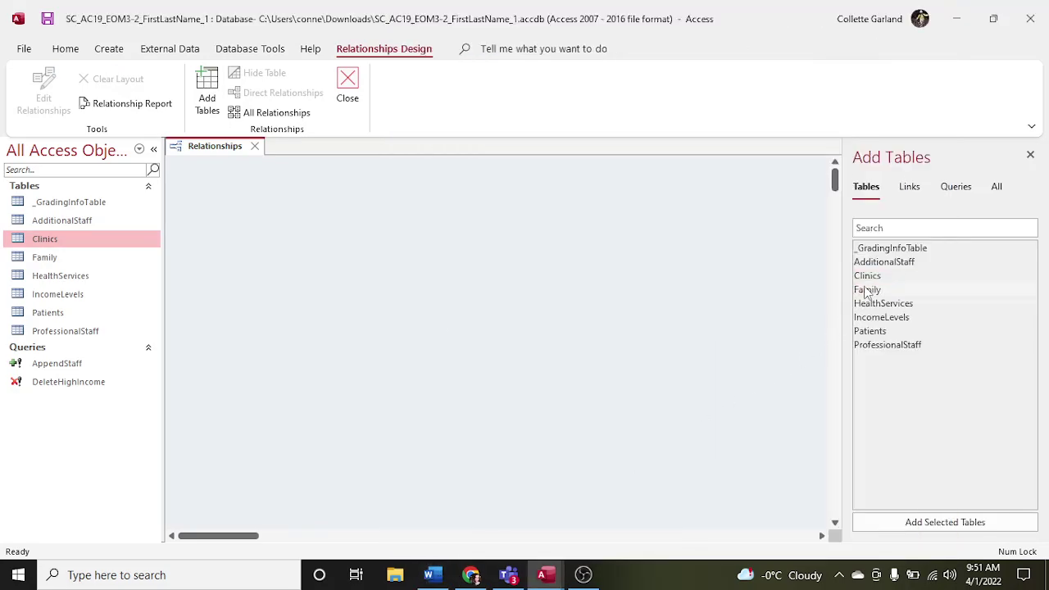
pyautogui.click(866, 331)
pyautogui.doubleClick(865, 331)
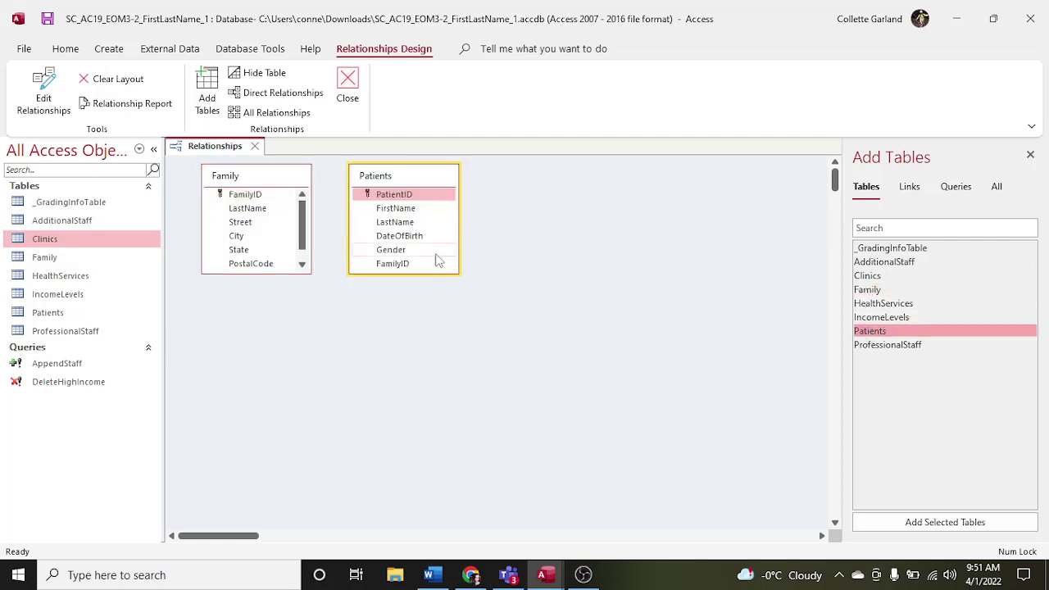
# Step: Create a one-to-many relationship from FamilyID in Family to FamilyID in Patients, enforcing referential integrity
pyautogui.moveTo(252, 202); pyautogui.dragTo(390, 263)
pyautogui.click(406, 236)
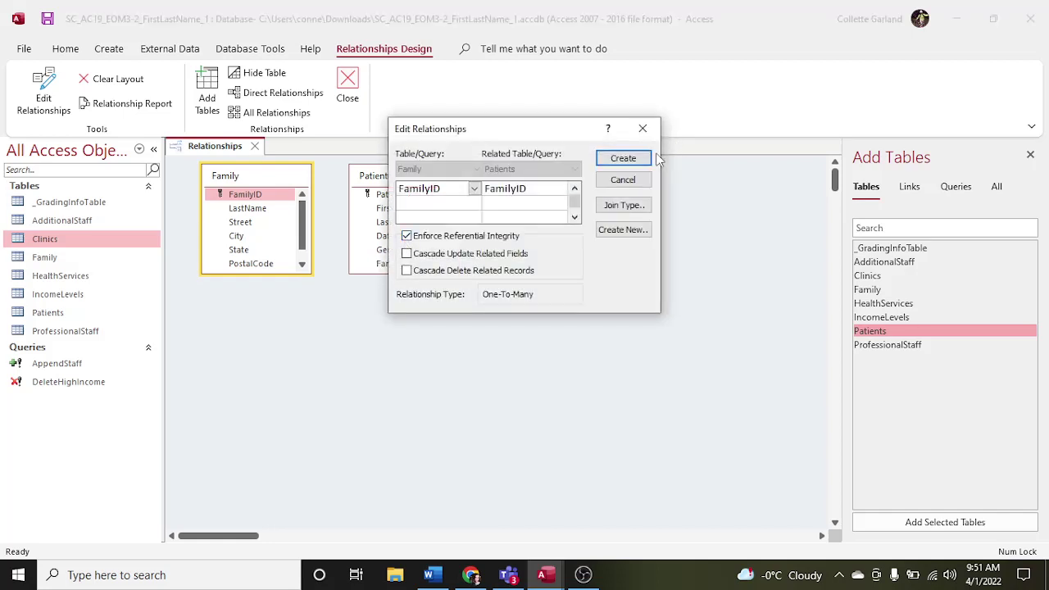
pyautogui.click(622, 159)
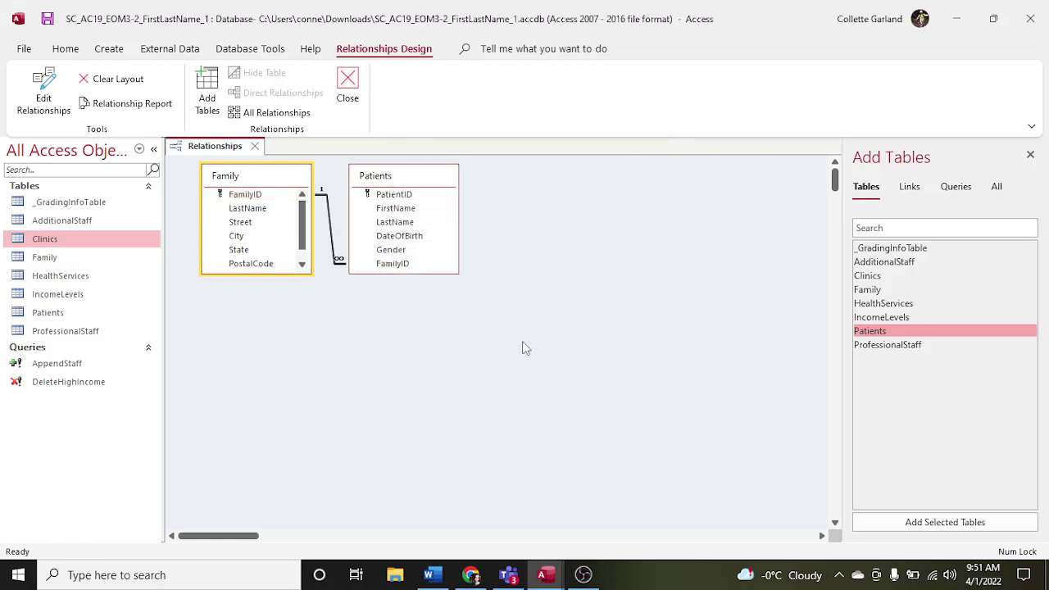
# Step: Check the relationship task in the Word instructions, save the relationships layout in Access, and close it
pyautogui.click(439, 575)
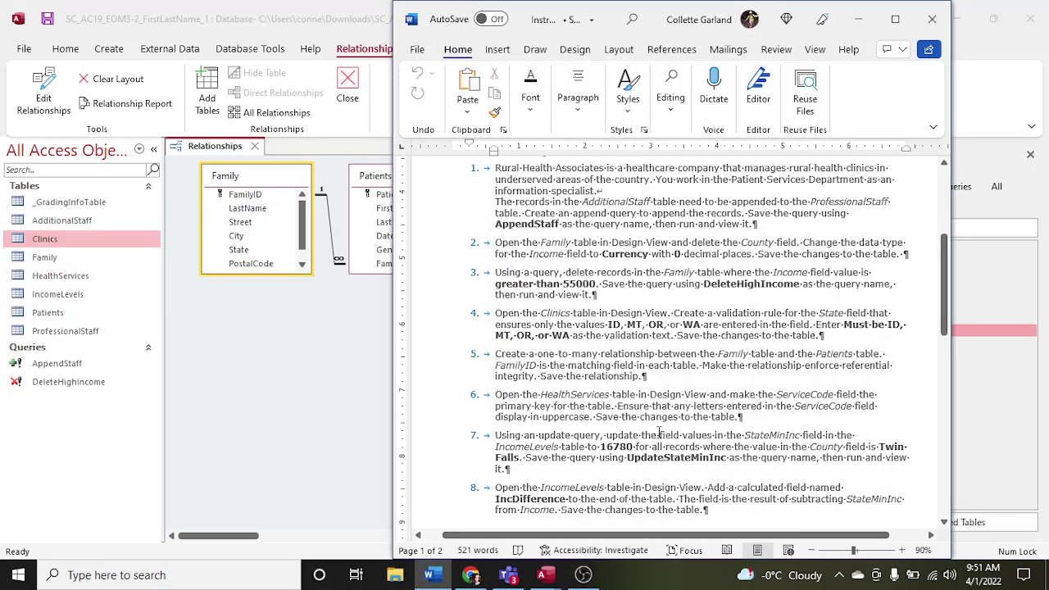
pyautogui.click(291, 322)
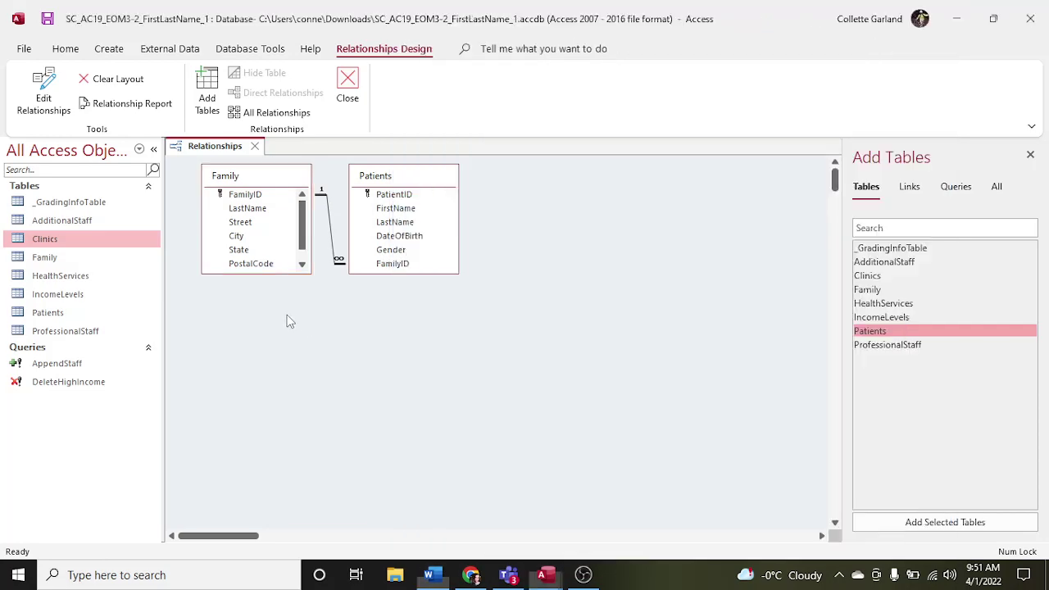
pyautogui.rightClick(222, 147)
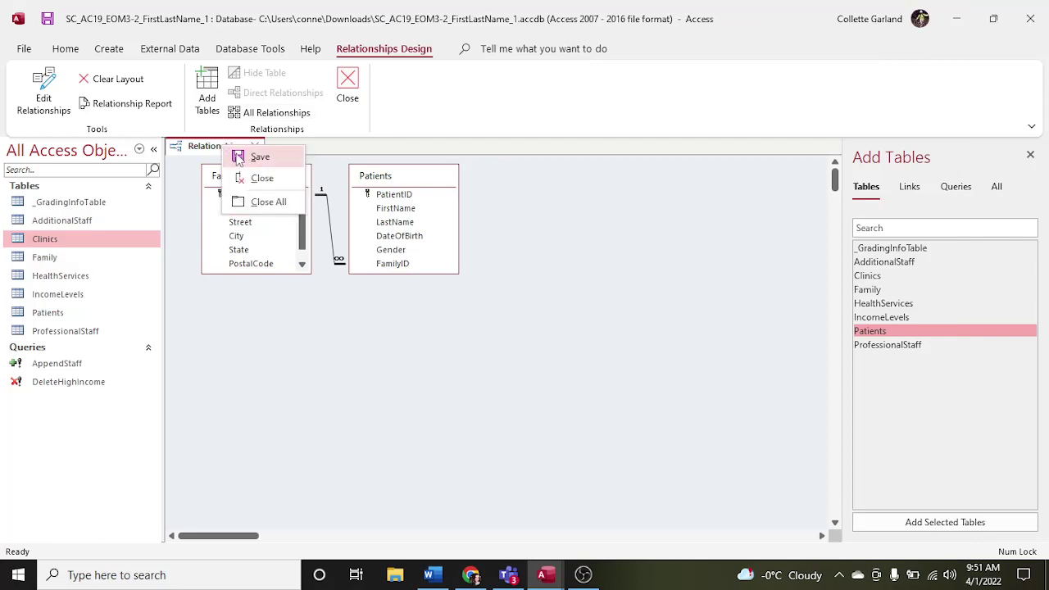
pyautogui.click(246, 156)
pyautogui.click(348, 93)
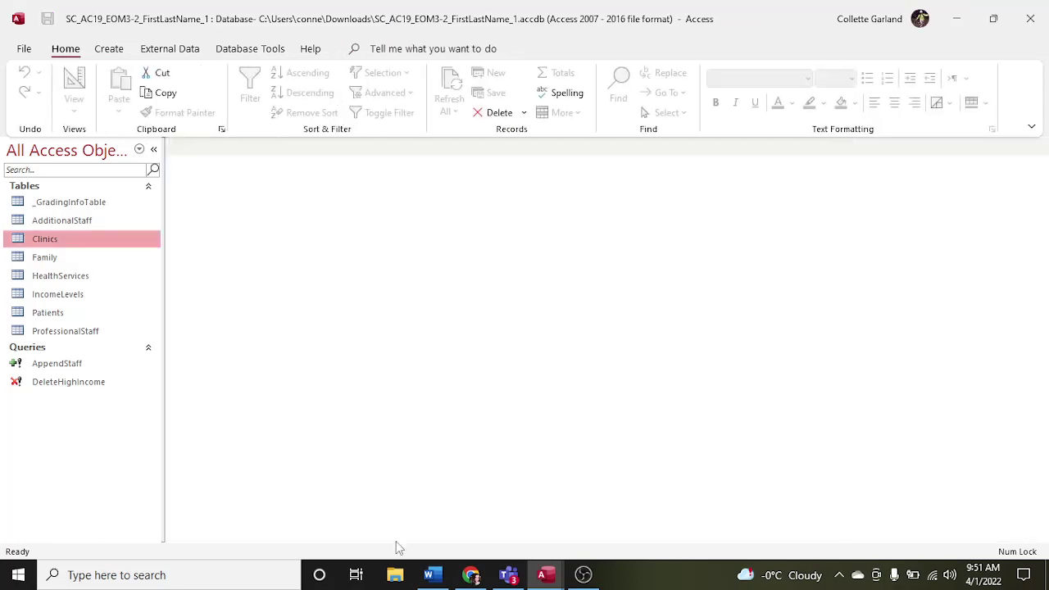
# Step: Read the HealthServices task in the Word instructions and open the HealthServices table in Design View in Access
pyautogui.click(429, 574)
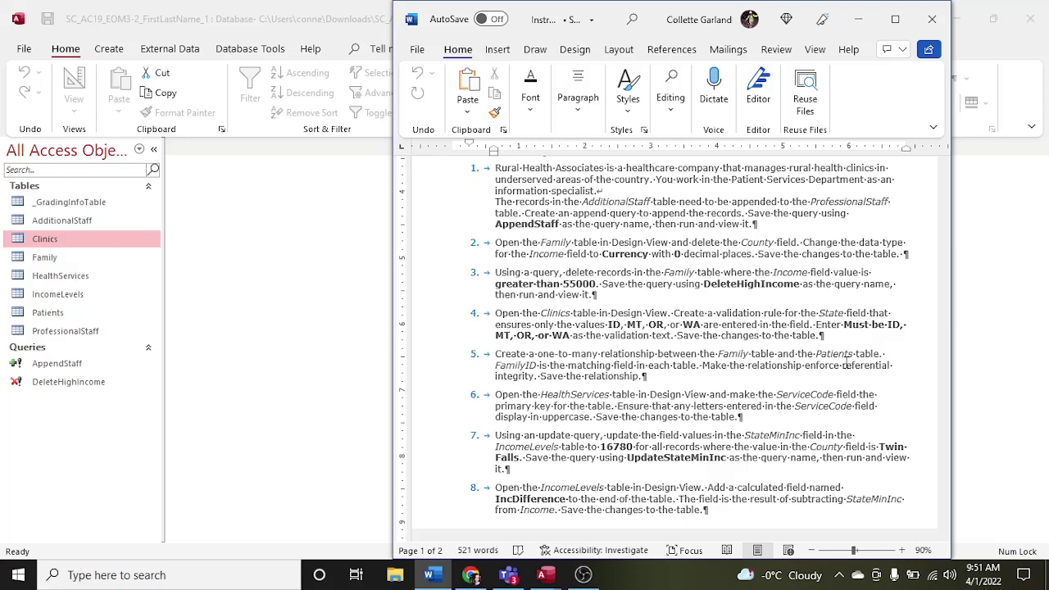
pyautogui.scroll(-3, 785, 373)
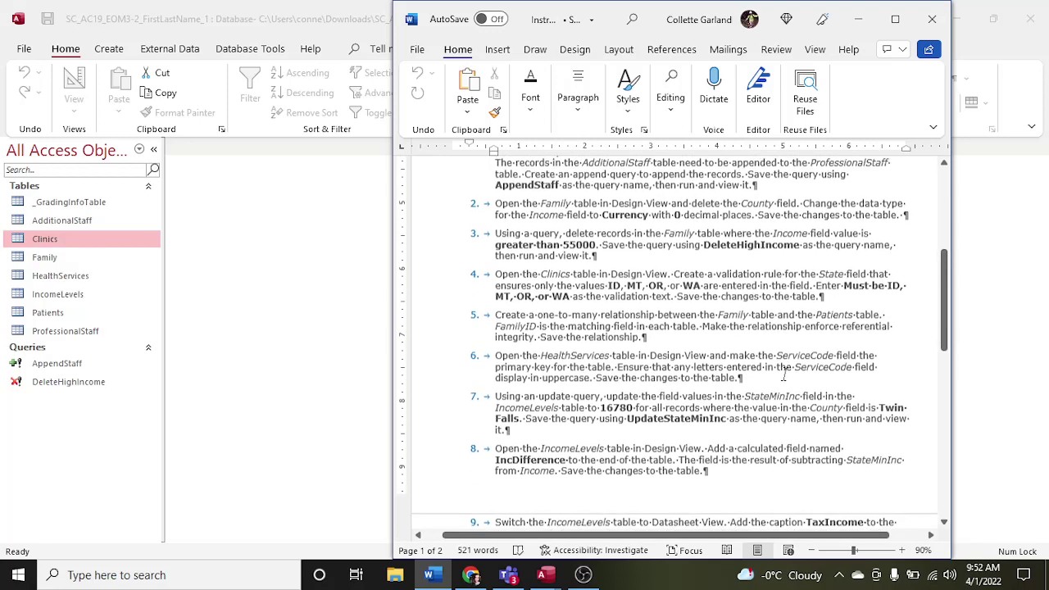
pyautogui.scroll(-2, 785, 374)
pyautogui.scroll(3, 785, 373)
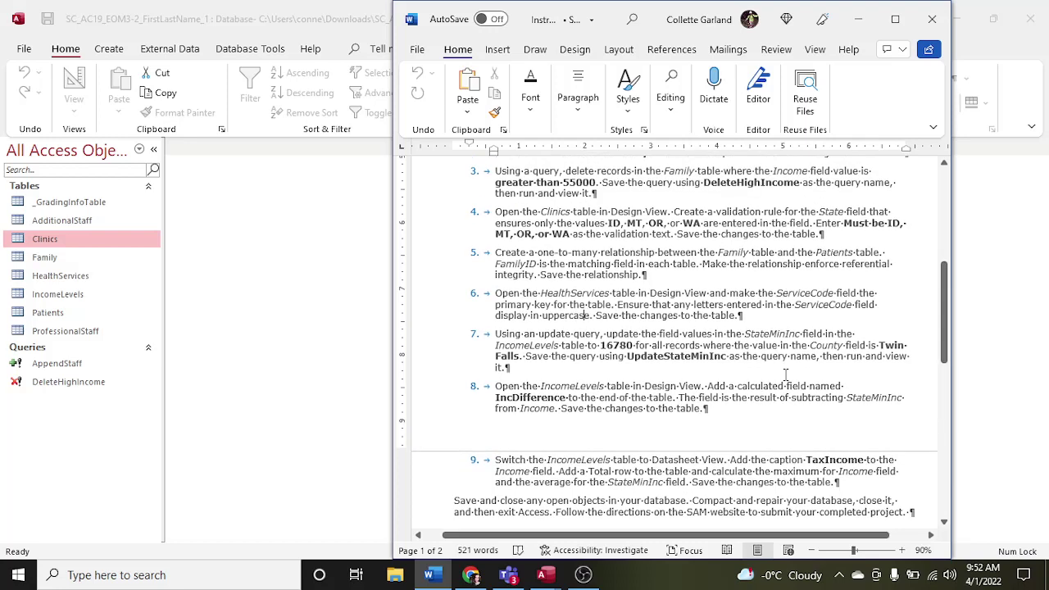
pyautogui.rightClick(72, 277)
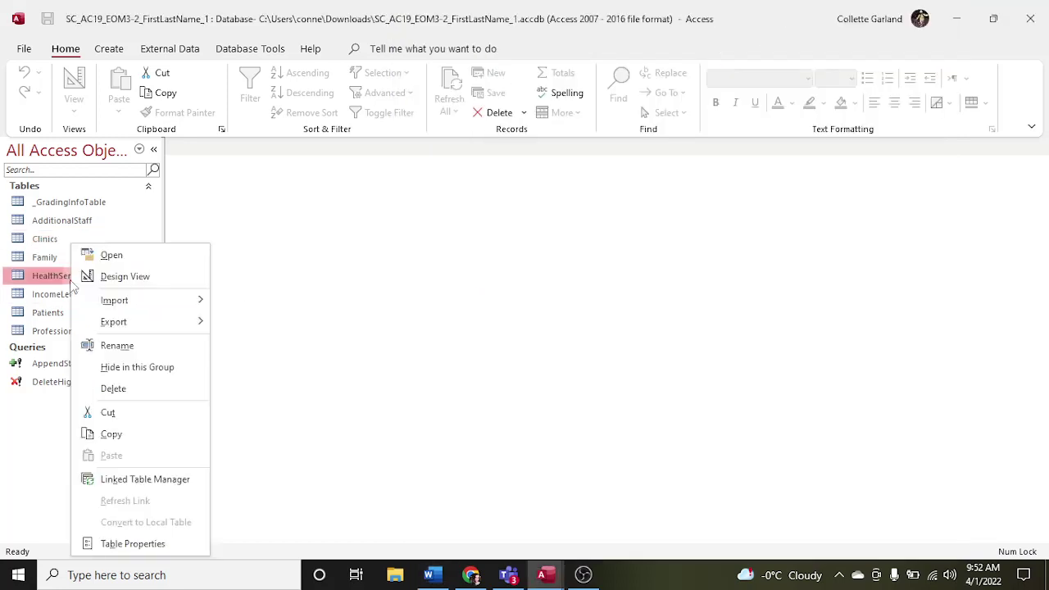
pyautogui.click(106, 276)
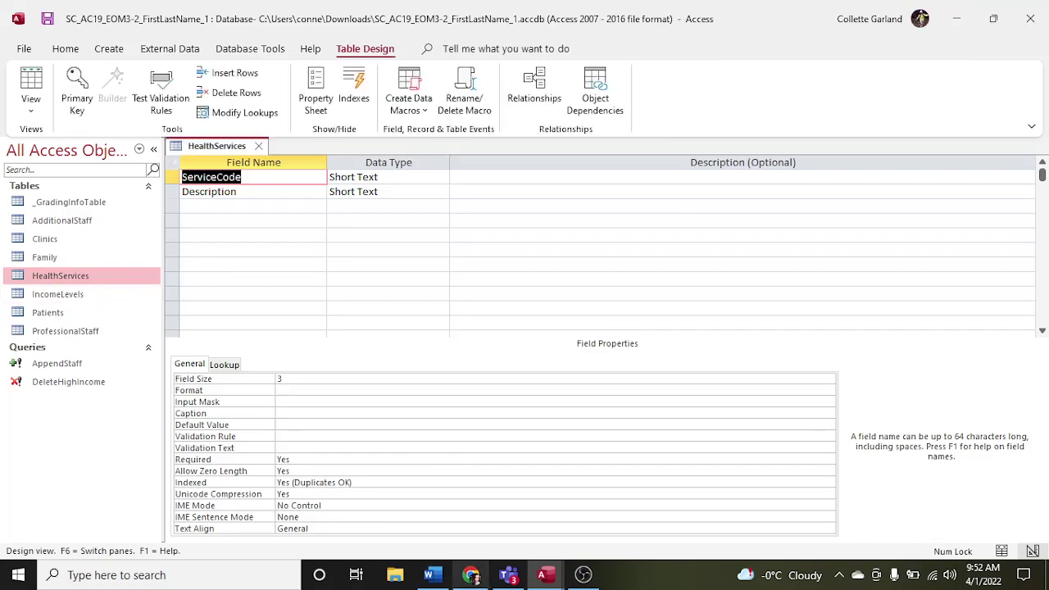
# Step: Check the HealthServices task in the Word instructions and make ServiceCode the table's primary key in Access
pyautogui.click(429, 575)
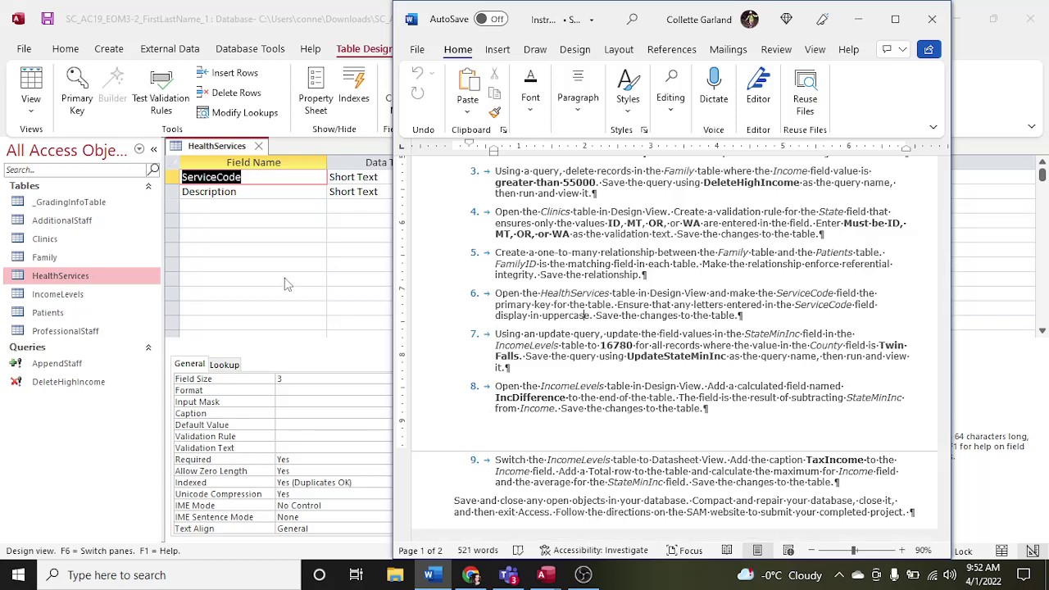
pyautogui.click(176, 184)
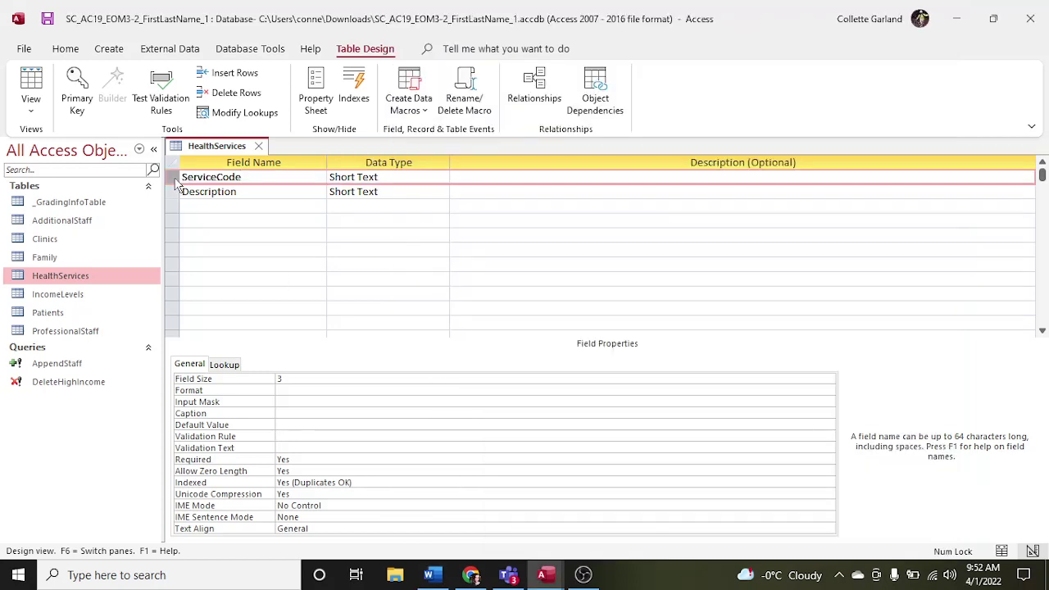
pyautogui.click(90, 112)
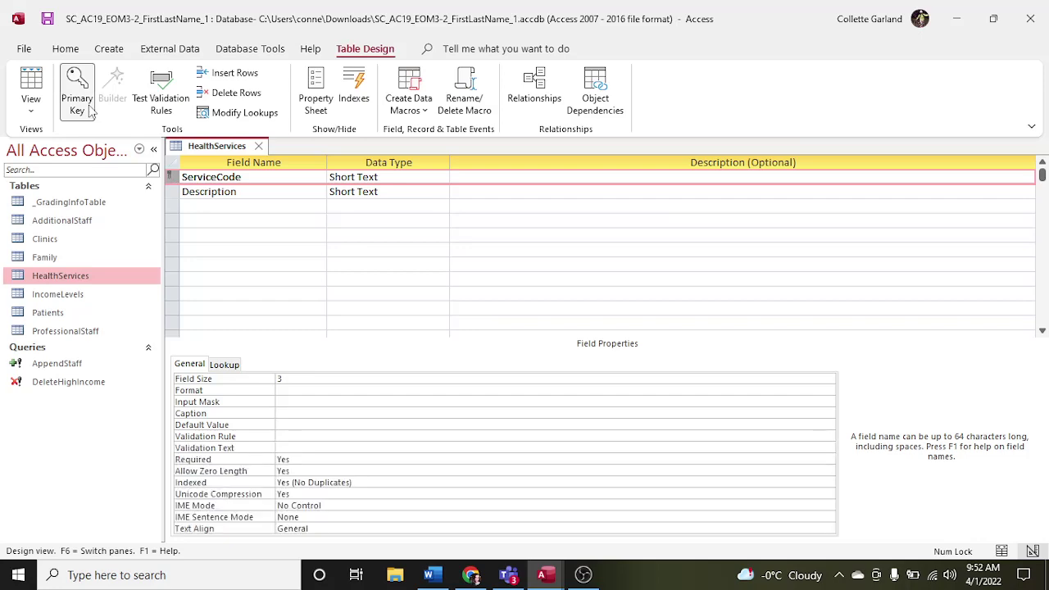
pyautogui.press('F1')
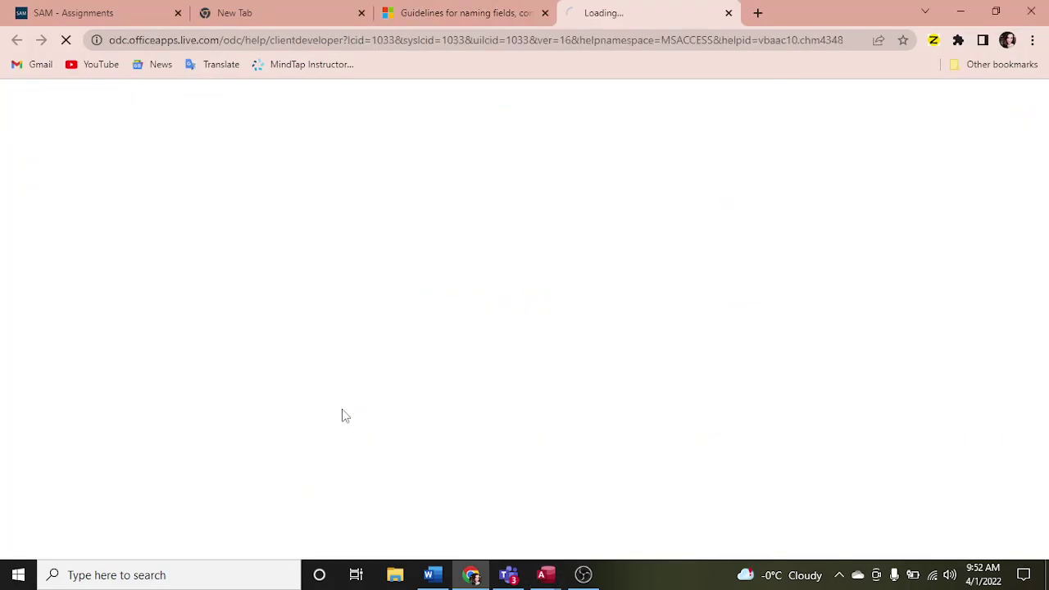
pyautogui.moveTo(542, 575)
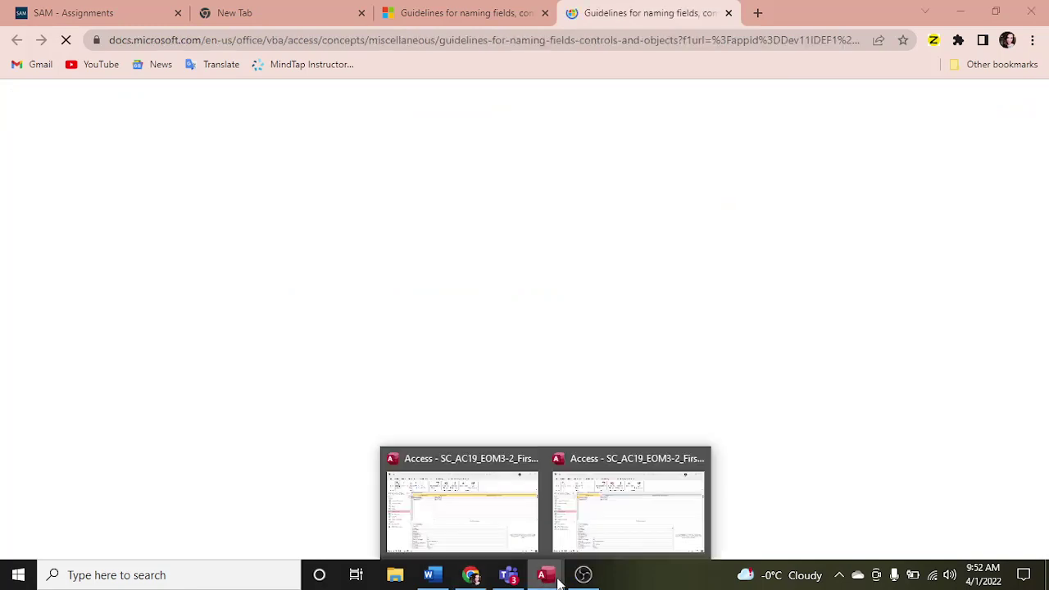
pyautogui.click(487, 511)
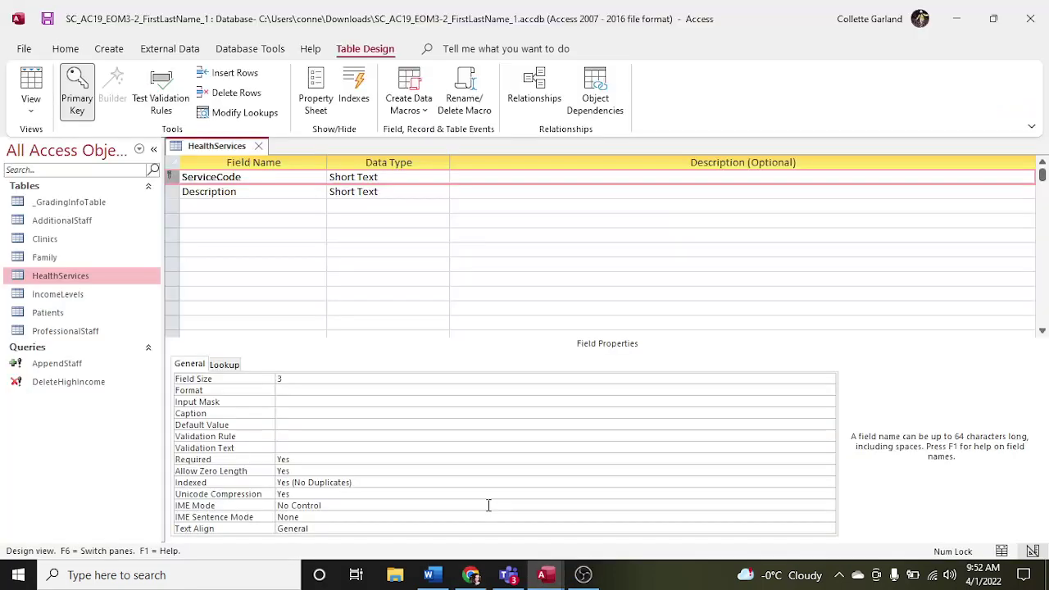
# Step: Set the ServiceCode field's Format property to > so that letters display in uppercase
pyautogui.click(310, 392)
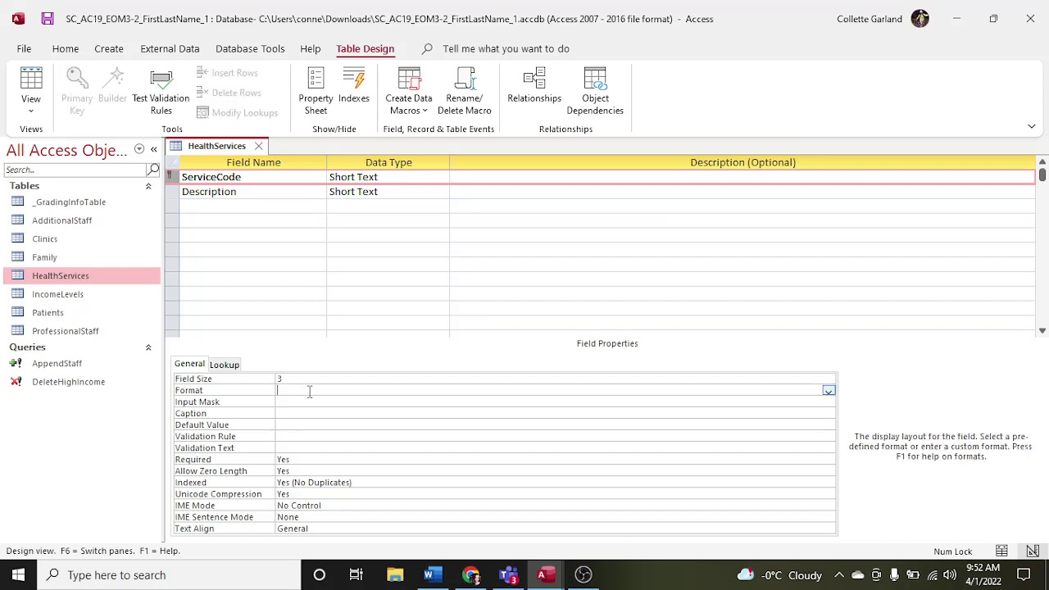
pyautogui.click(827, 392)
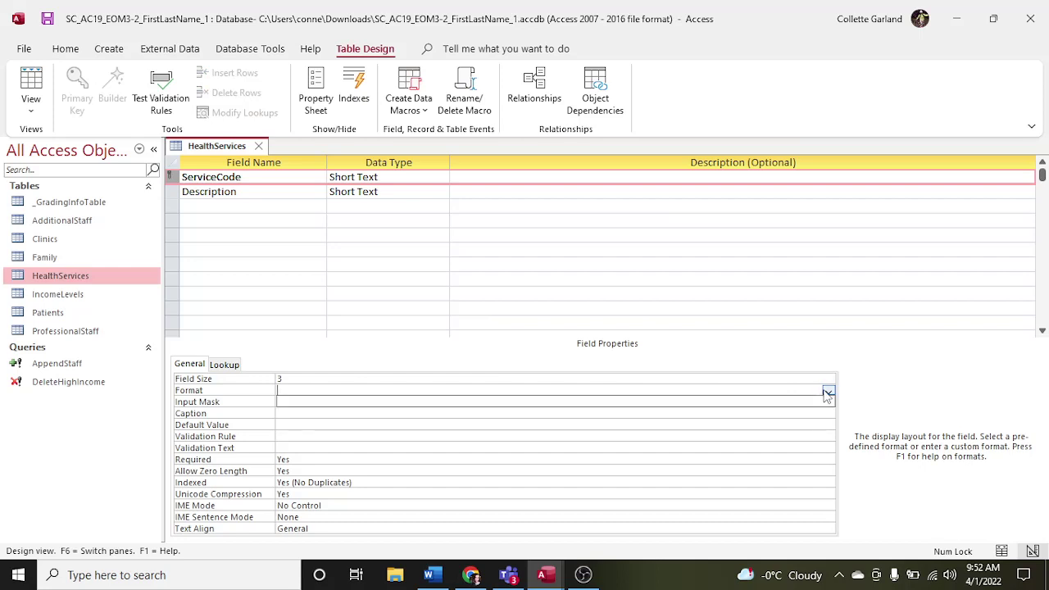
pyautogui.click(827, 392)
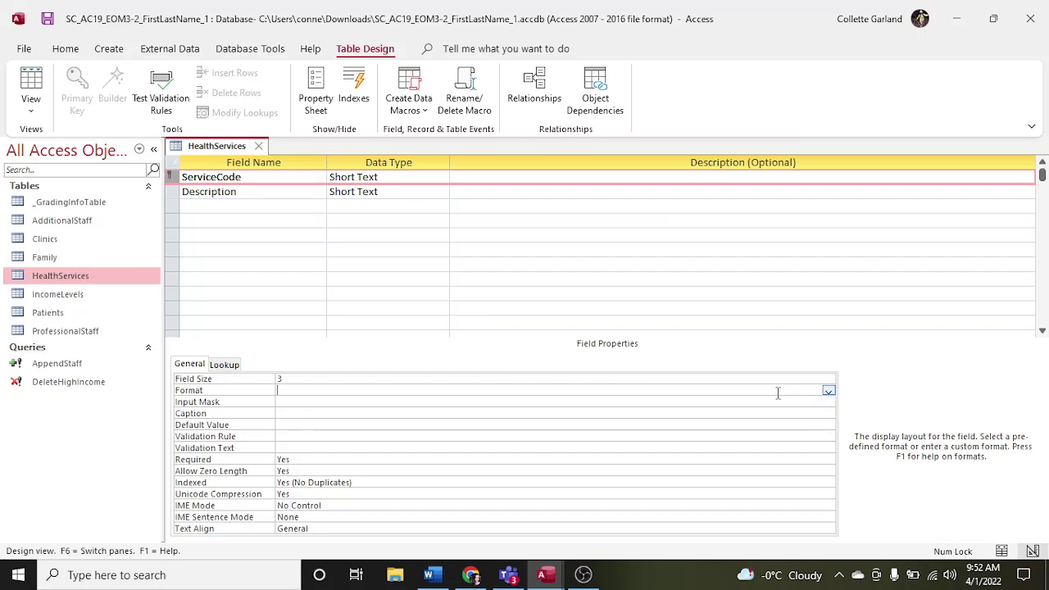
pyautogui.write('>')
pyautogui.click(543, 575)
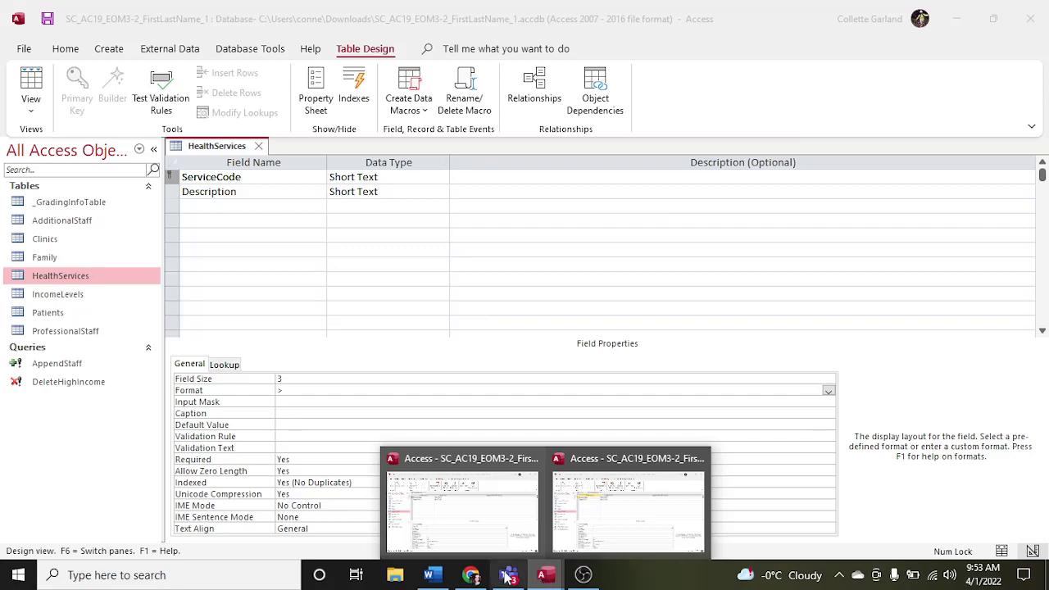
# Step: Check the HealthServices task in the Word instructions, save the HealthServices table in Access, and close it
pyautogui.click(432, 575)
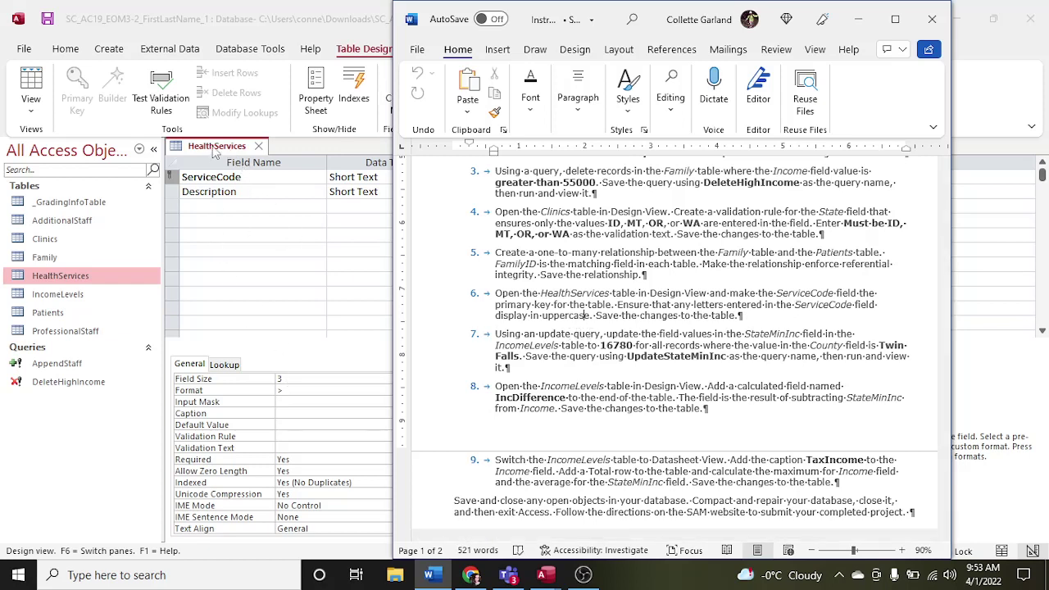
pyautogui.click(296, 391)
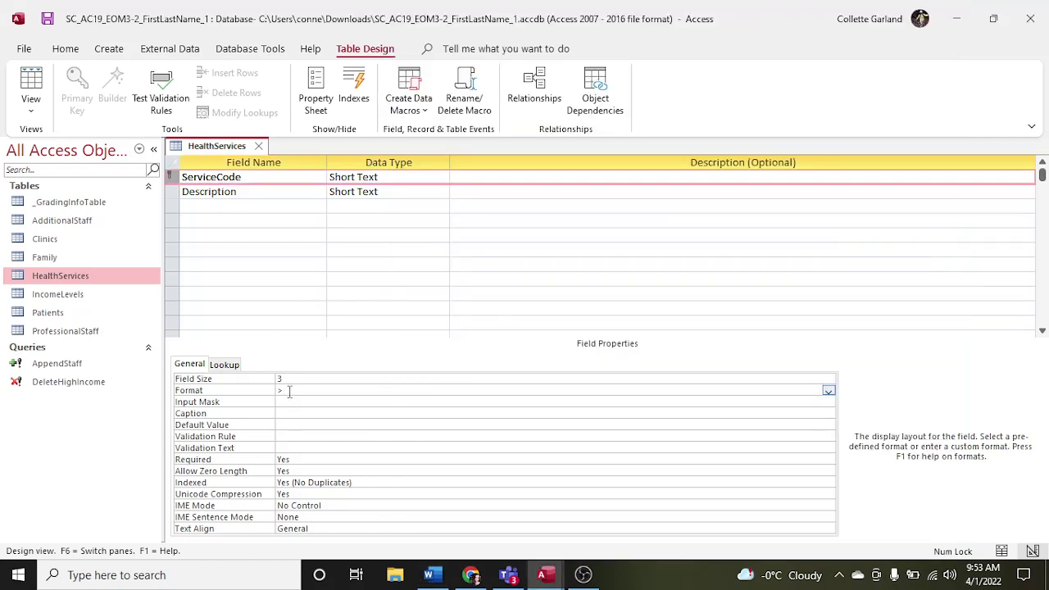
pyautogui.rightClick(227, 150)
pyautogui.click(264, 162)
pyautogui.click(258, 146)
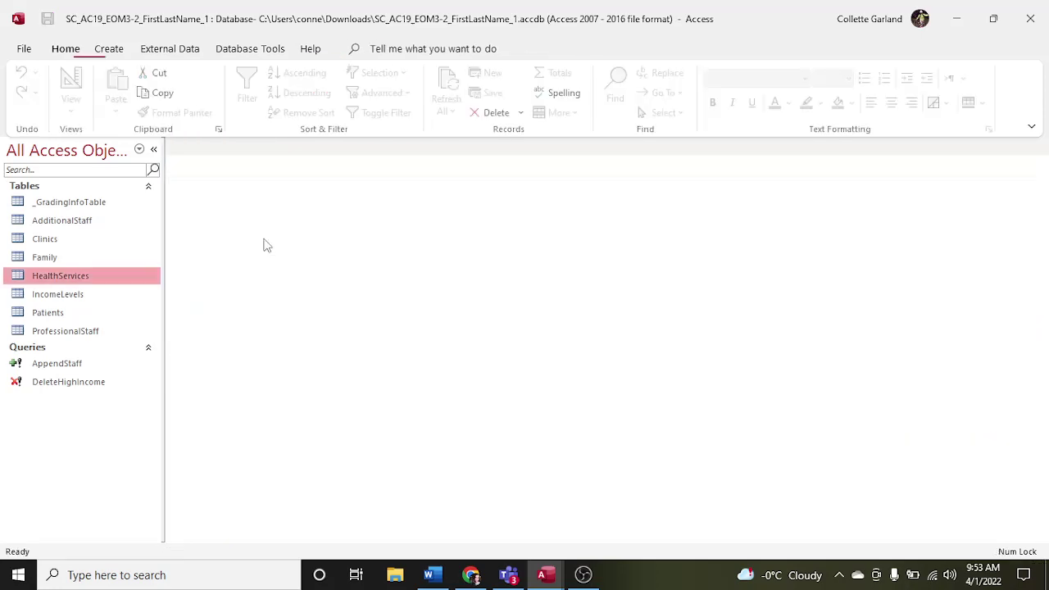
# Step: Read the update query task in the Word instructions and create an update query based on the IncomeLevels table in Access
pyautogui.click(442, 575)
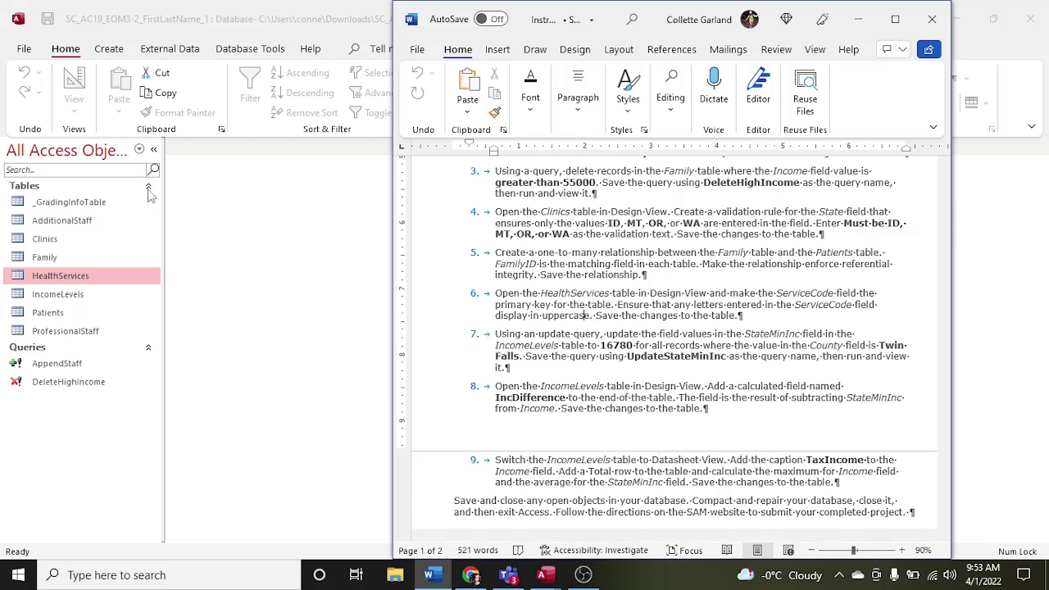
pyautogui.click(54, 298)
pyautogui.click(108, 49)
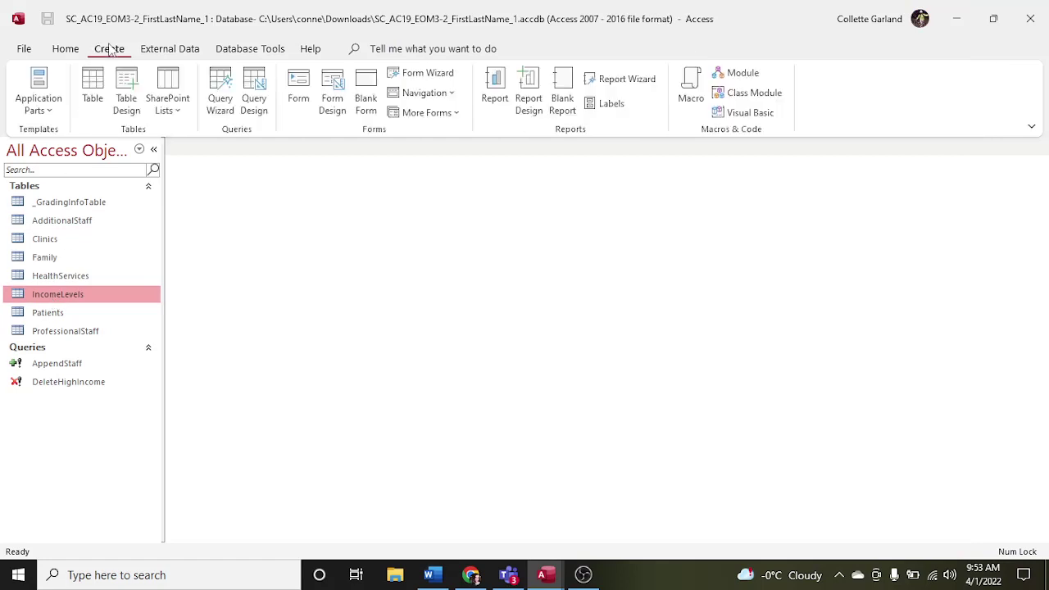
pyautogui.click(251, 94)
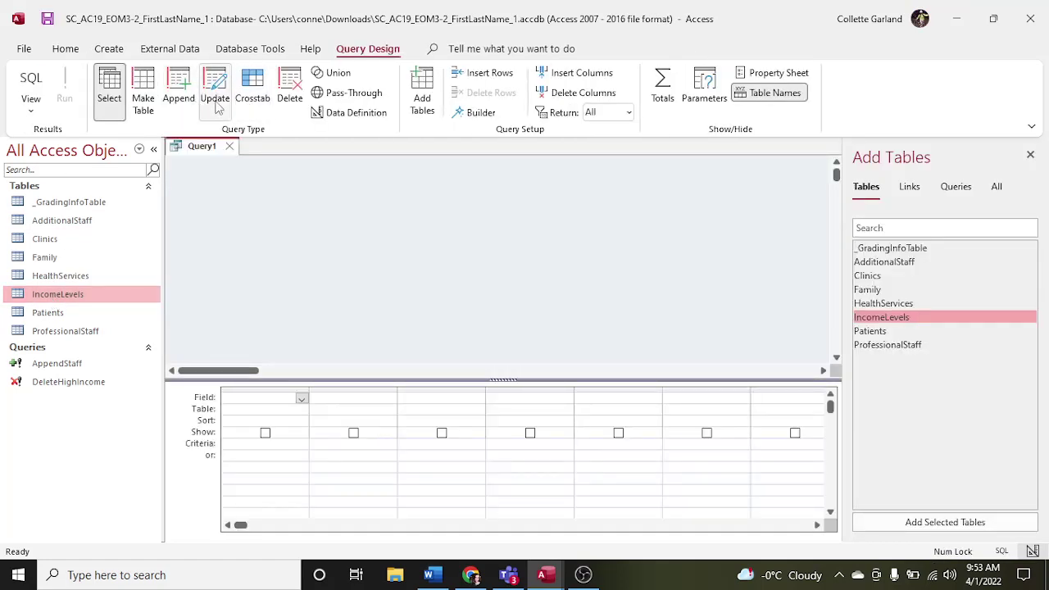
pyautogui.click(214, 95)
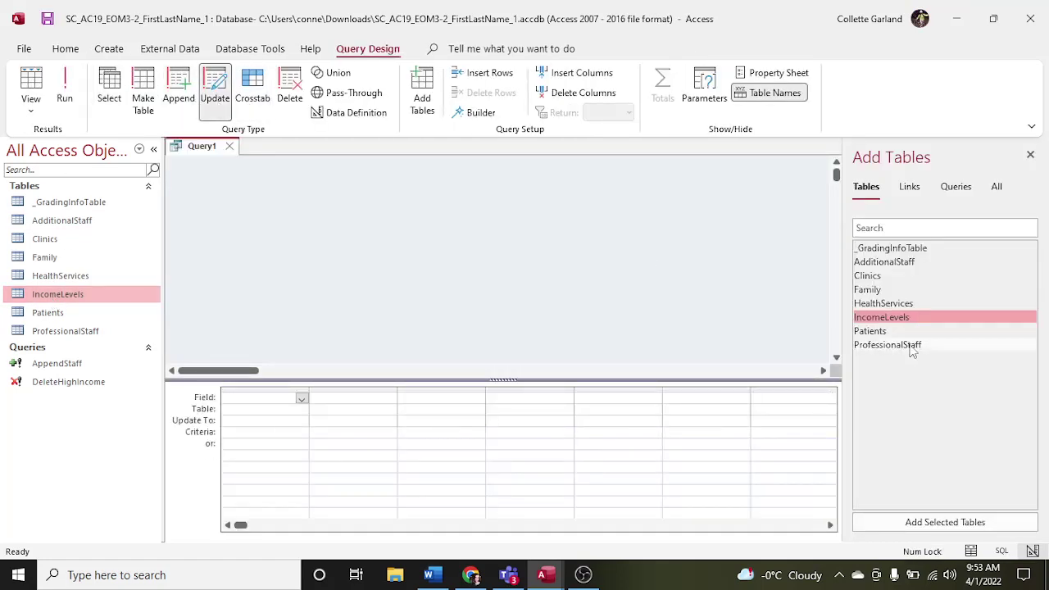
pyautogui.doubleClick(900, 320)
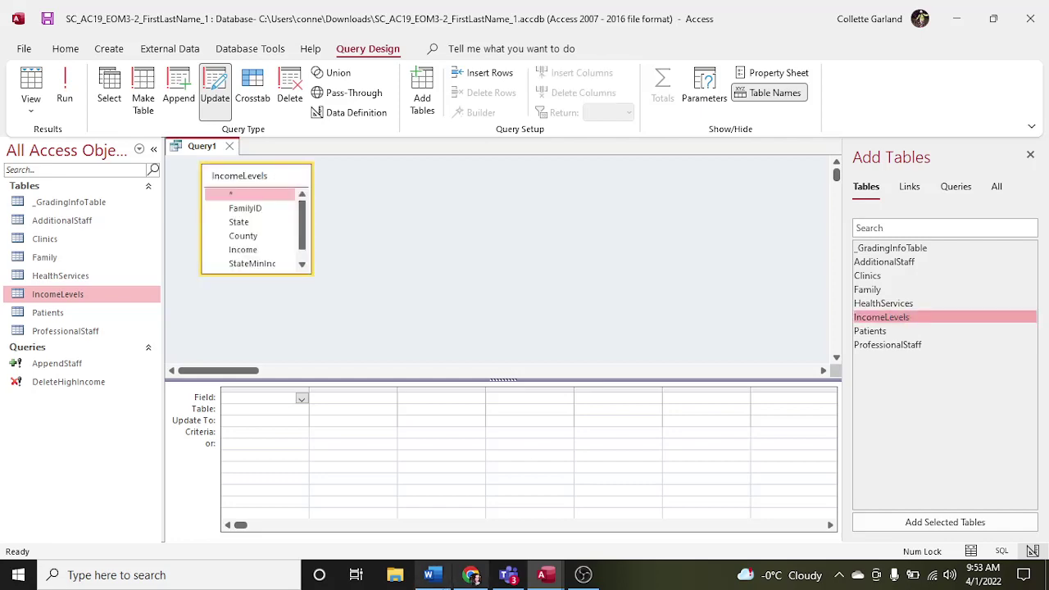
# Step: Check the required field and value in the Word instructions, and add StateMinInc to the query with an Update To value of 16780
pyautogui.hotkey('alt', 'Tab')
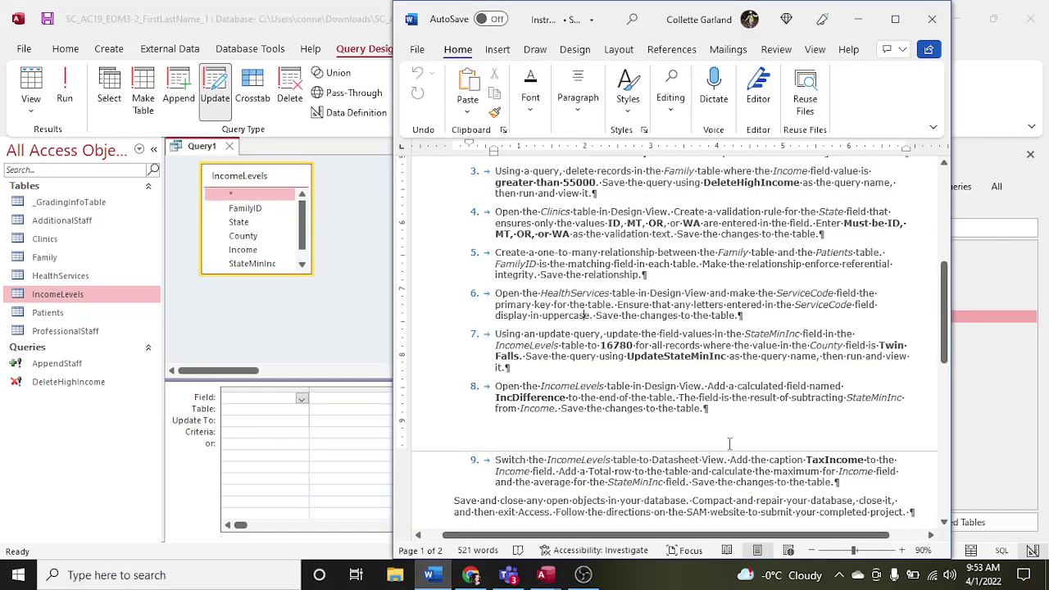
pyautogui.hotkey('alt', 'Tab')
pyautogui.doubleClick(267, 265)
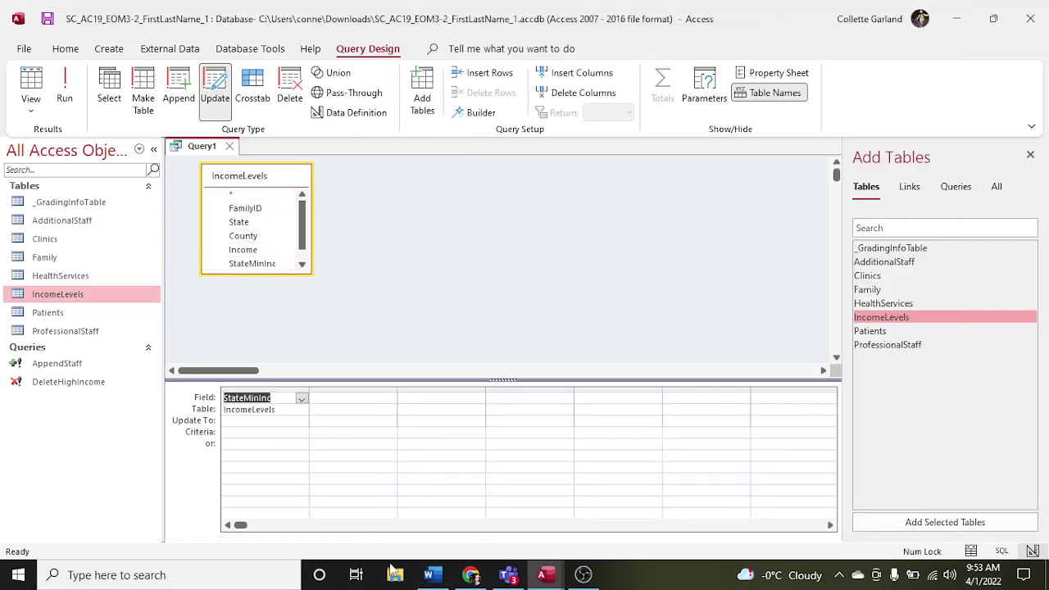
pyautogui.click(428, 574)
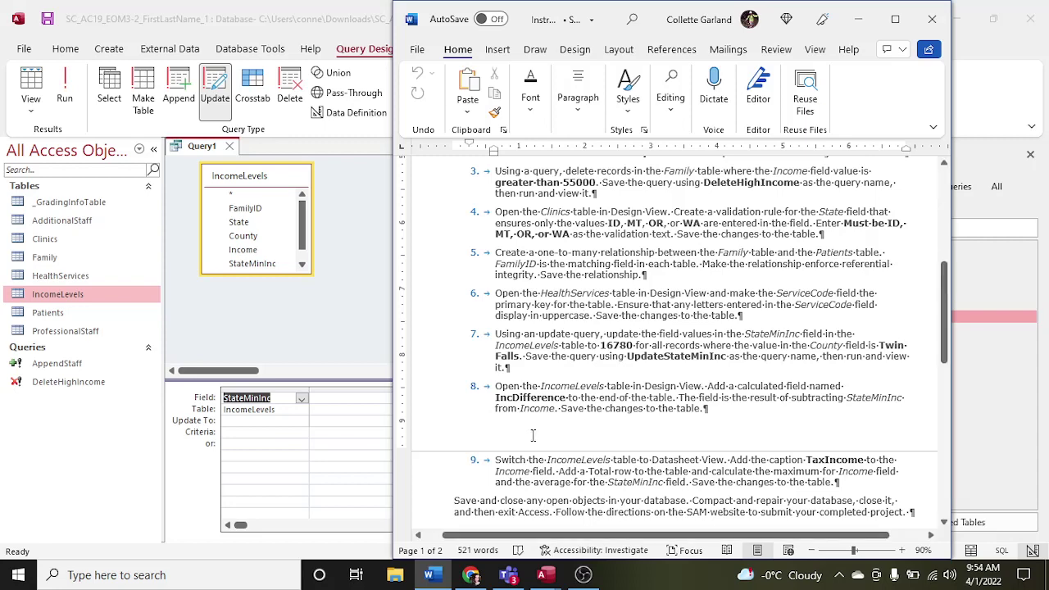
pyautogui.click(280, 420)
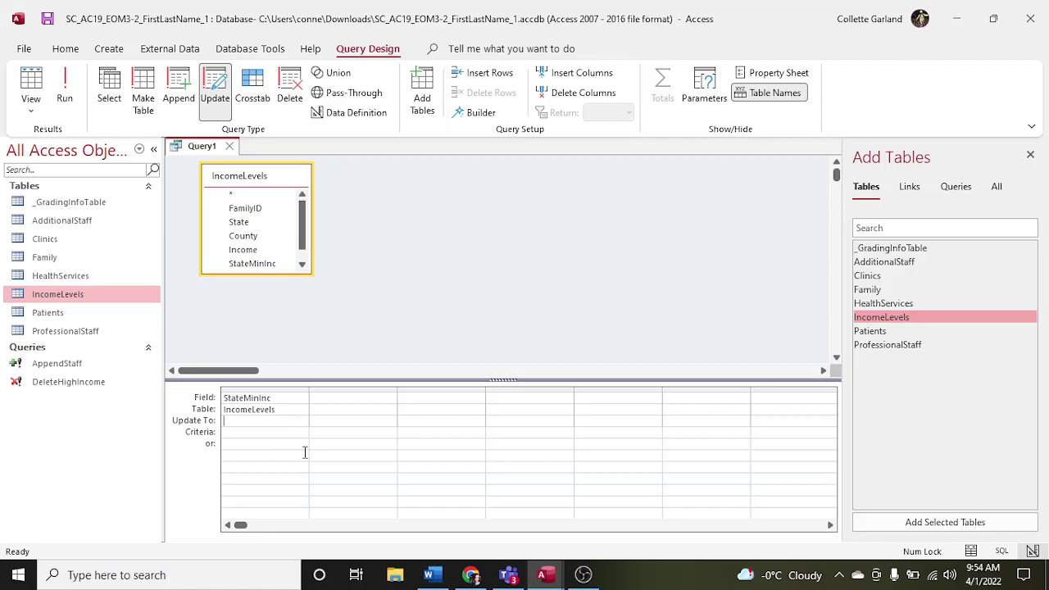
pyautogui.click(435, 576)
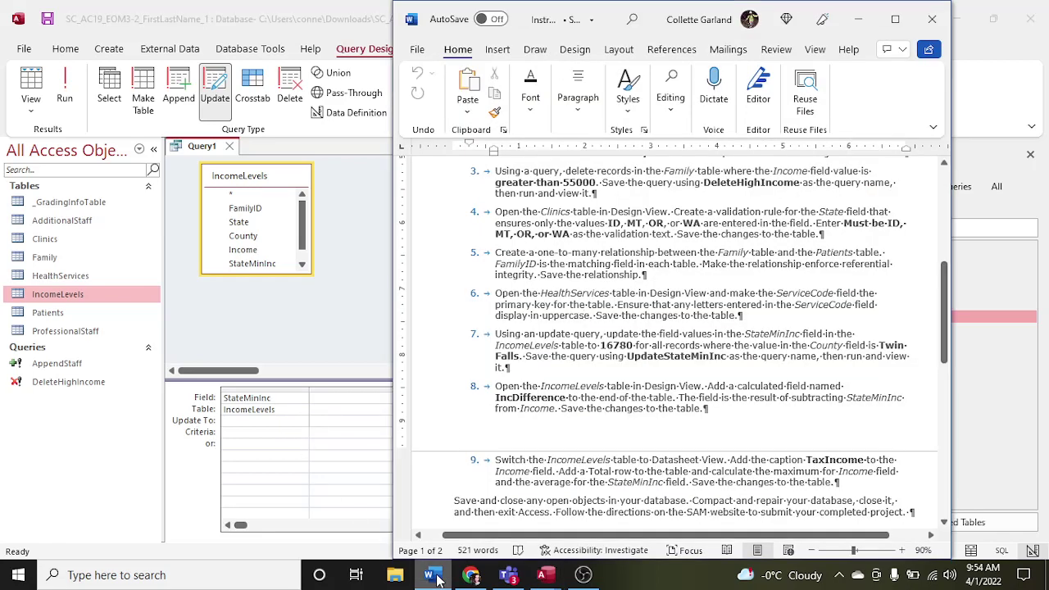
pyautogui.click(435, 576)
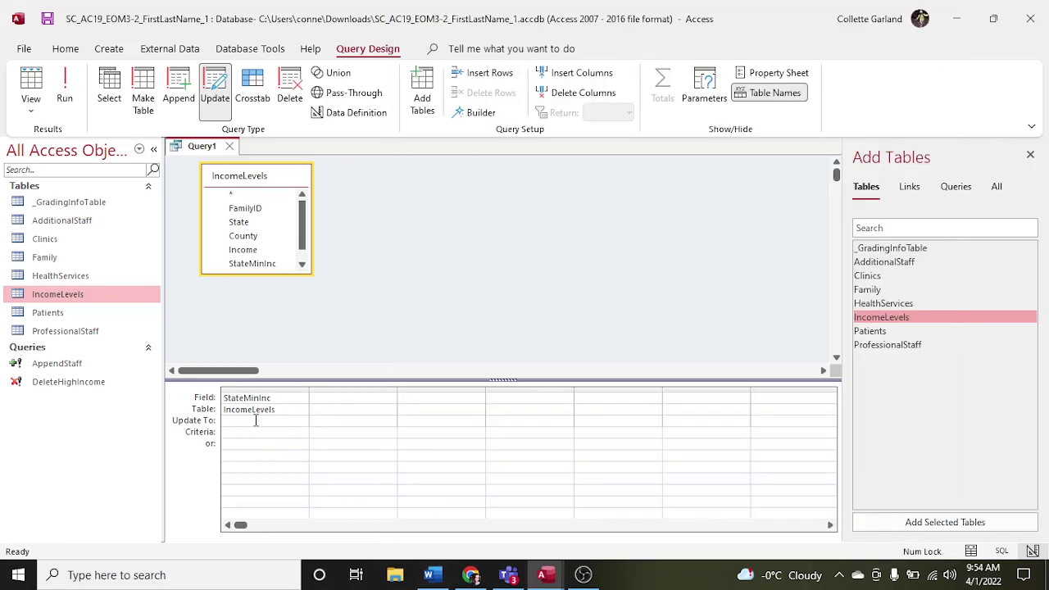
pyautogui.write('16780')
# Step: Add the County field to the update query with the criterion Twin Falls, checking the value in the Word instructions
pyautogui.click(326, 398)
pyautogui.doubleClick(270, 236)
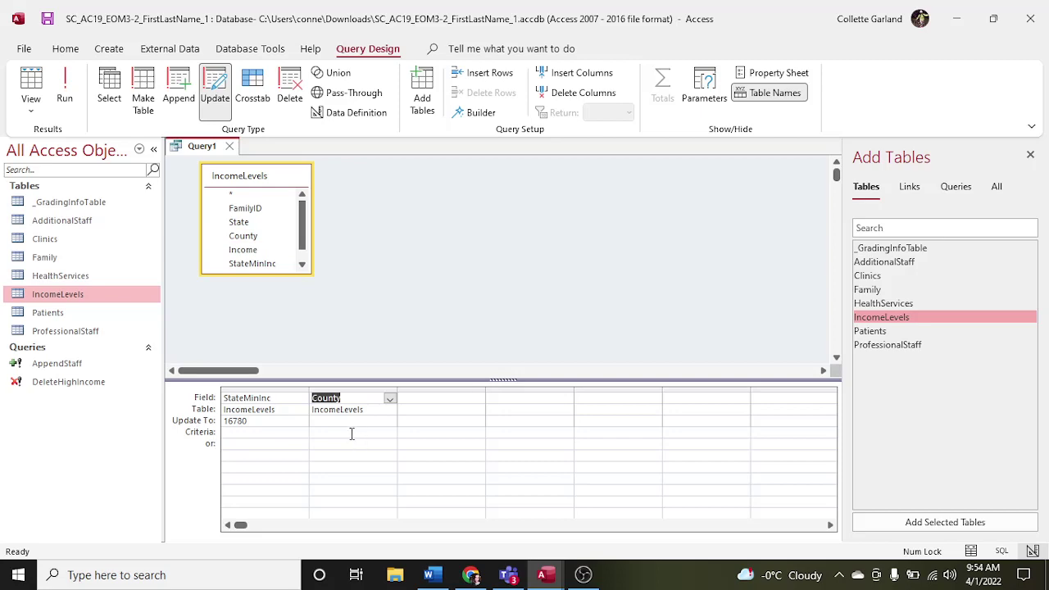
pyautogui.click(350, 431)
pyautogui.click(431, 575)
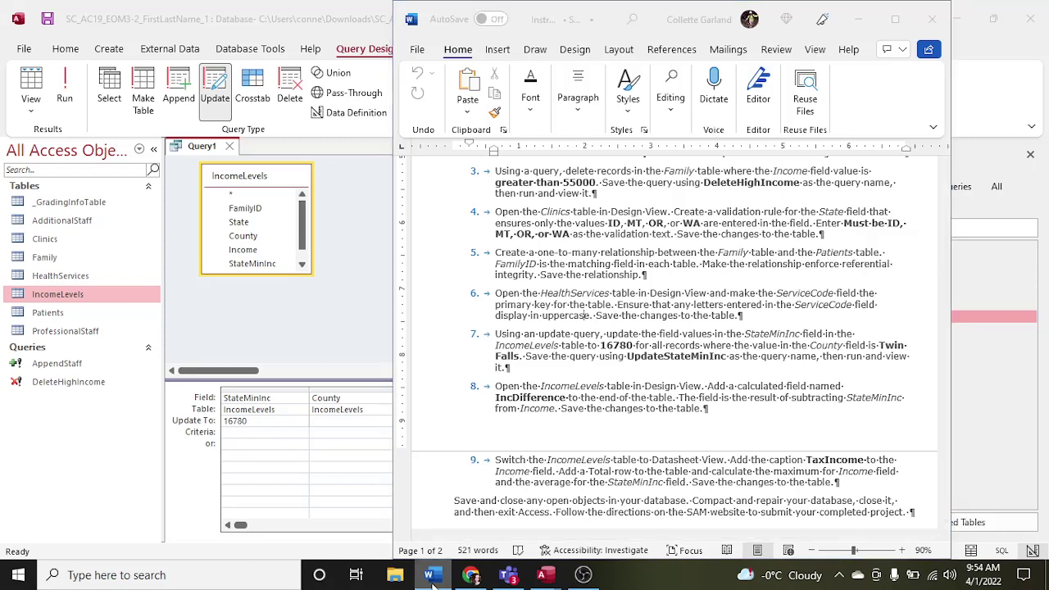
pyautogui.click(432, 574)
pyautogui.write('Tw')
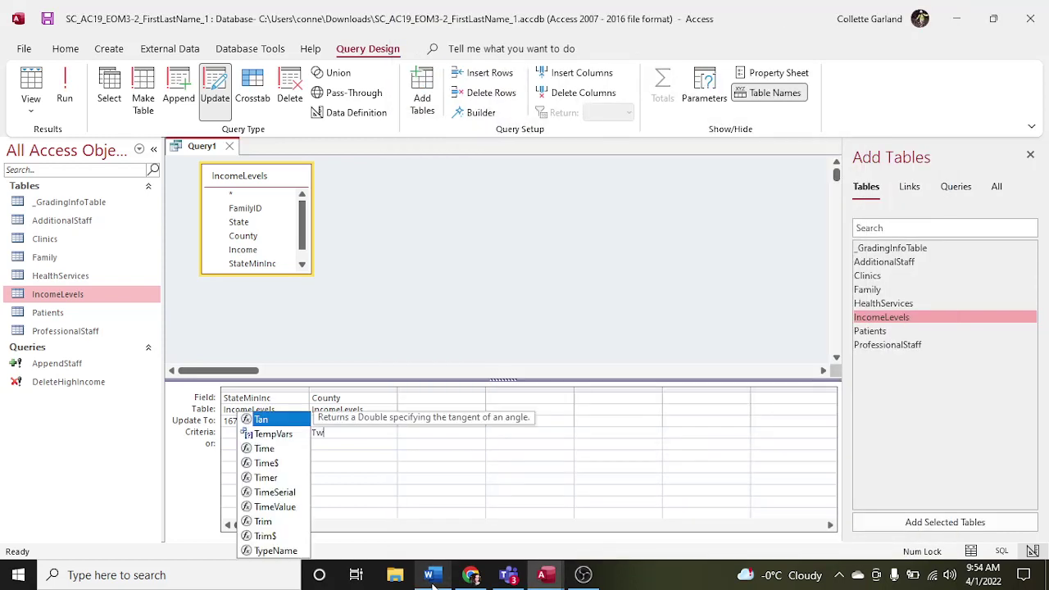
pyautogui.write('in Falls')
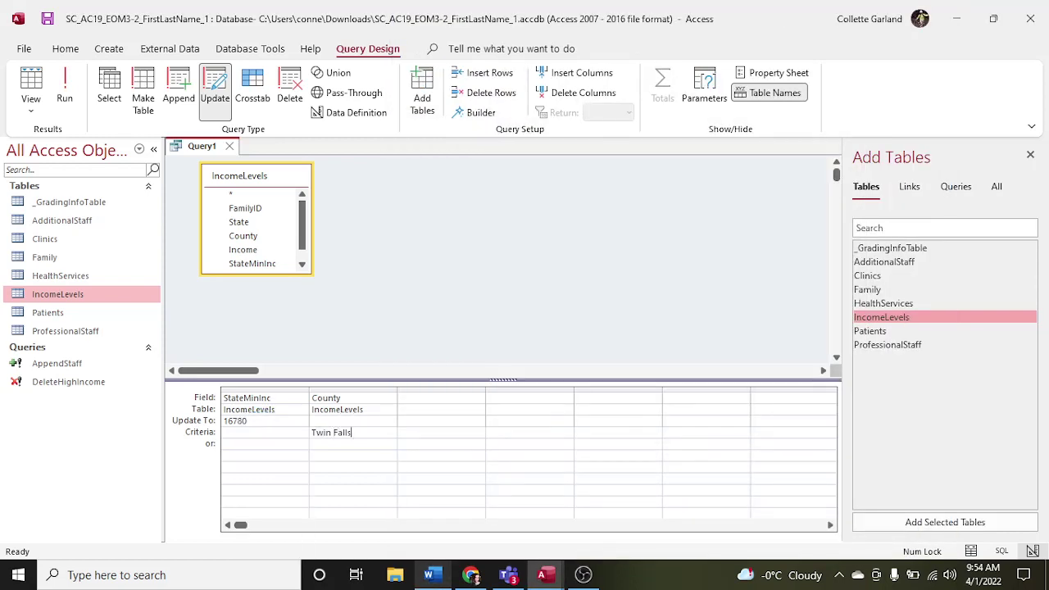
# Step: Copy the query name from the Word instructions, then save the update query in Access as UpdateStateMinInc and close it
pyautogui.click(435, 576)
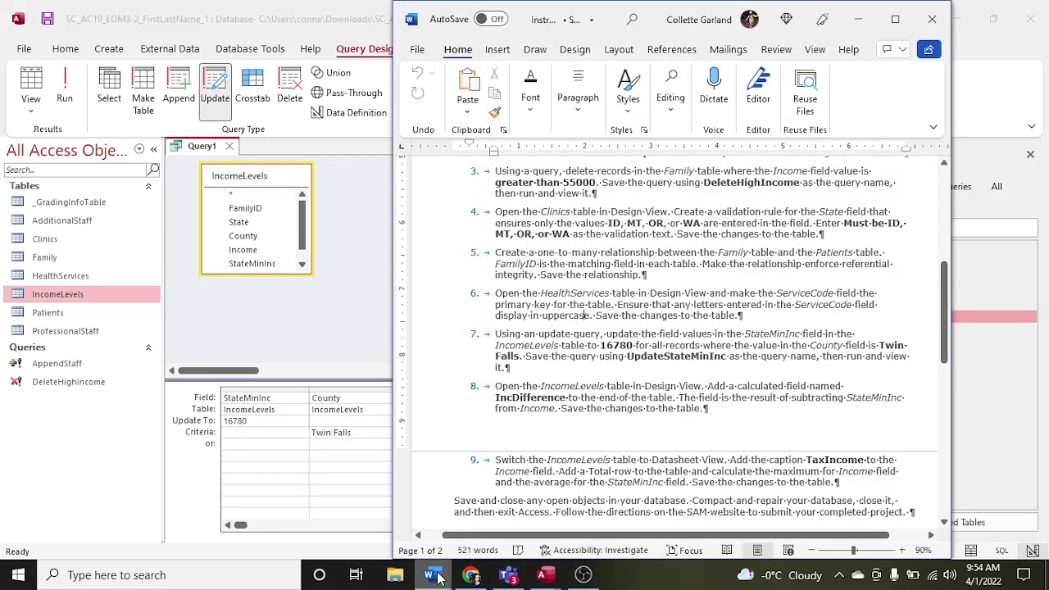
pyautogui.moveTo(726, 356); pyautogui.dragTo(628, 357)
pyautogui.hotkey('ctrl', 'c')
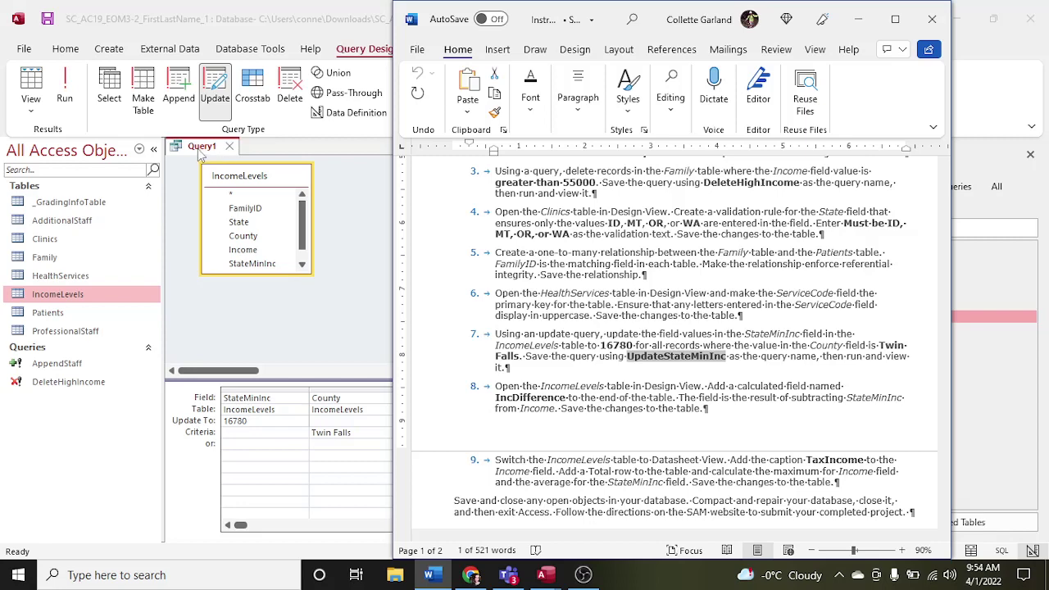
pyautogui.rightClick(202, 149)
pyautogui.click(266, 181)
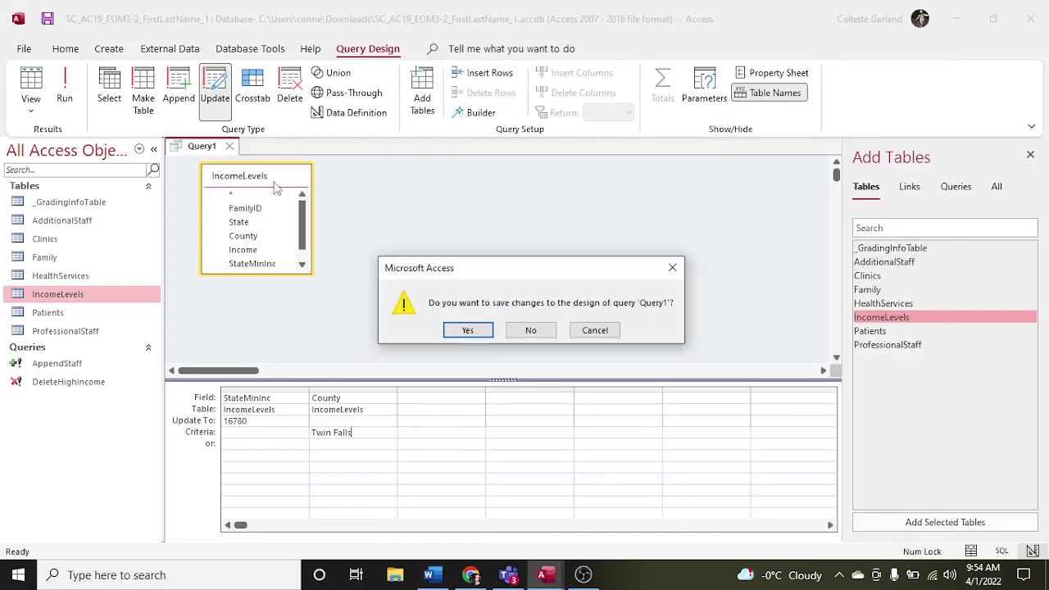
pyautogui.click(482, 331)
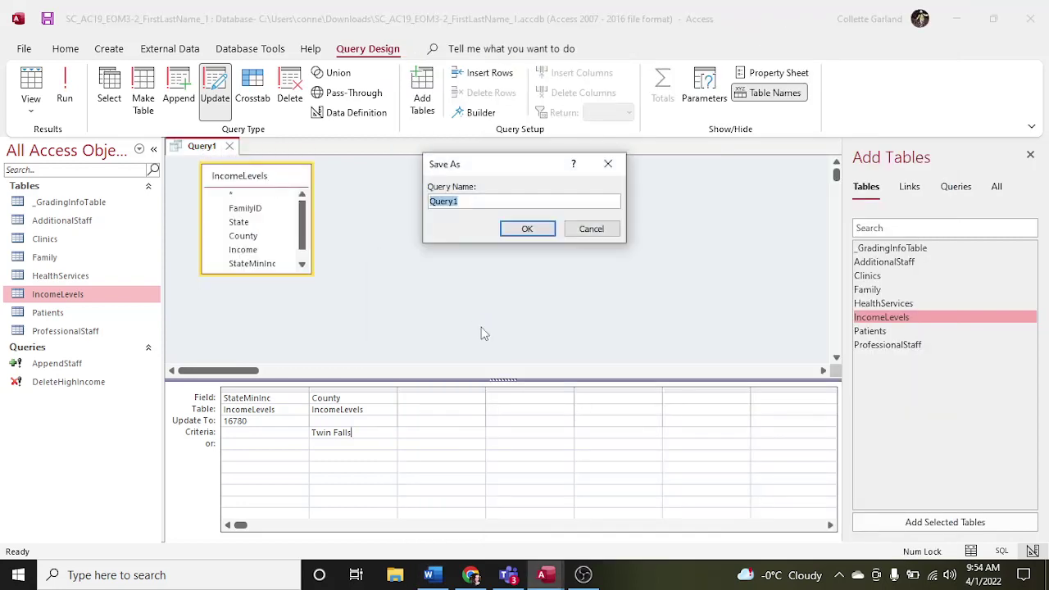
pyautogui.hotkey('ctrl', 'v')
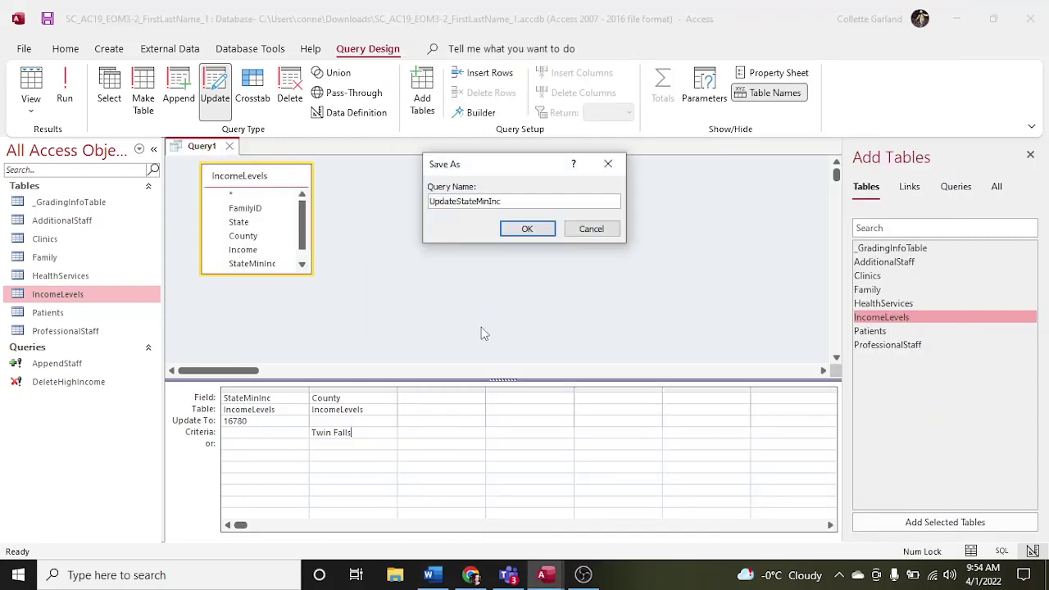
pyautogui.click(518, 226)
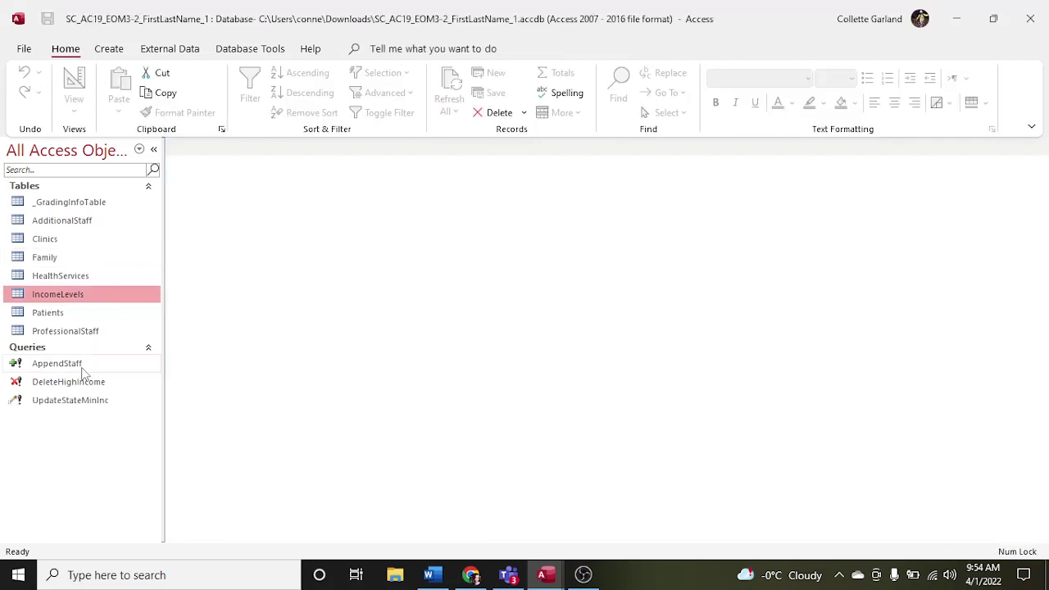
# Step: Run the saved UpdateStateMinInc query and accept updating the records
pyautogui.doubleClick(82, 400)
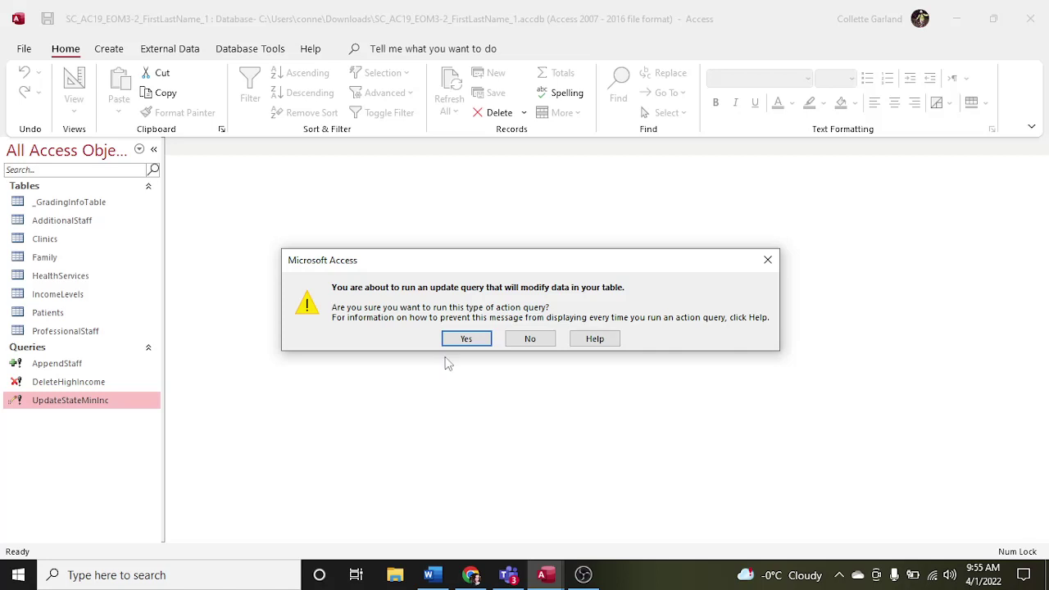
pyautogui.click(459, 338)
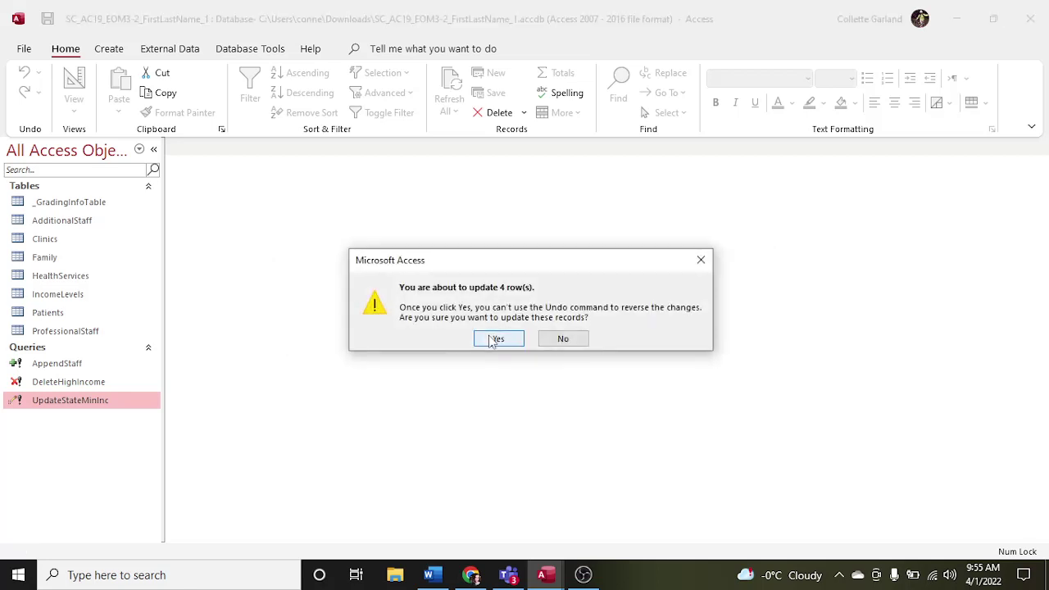
pyautogui.click(496, 338)
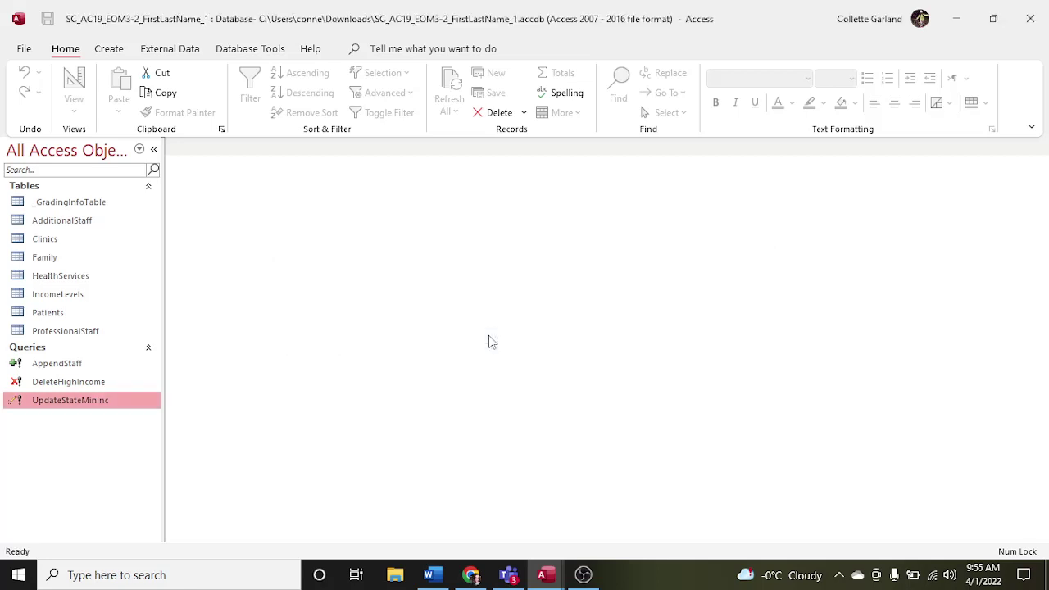
# Step: Open UpdateStateMinInc in Design View, run it again, and view its records in Datasheet View
pyautogui.rightClick(51, 403)
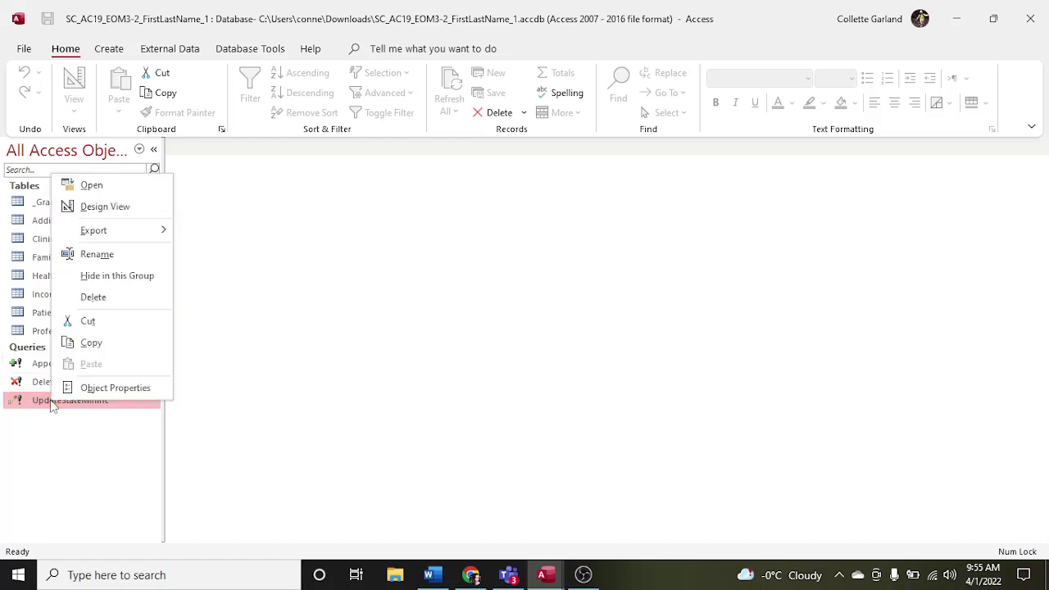
pyautogui.click(111, 208)
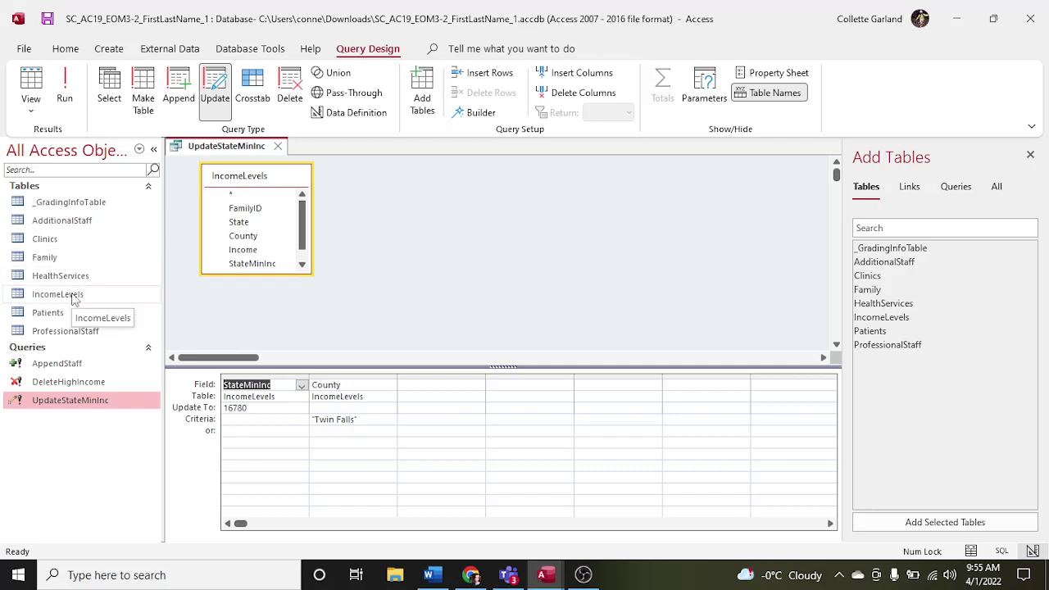
pyautogui.click(64, 86)
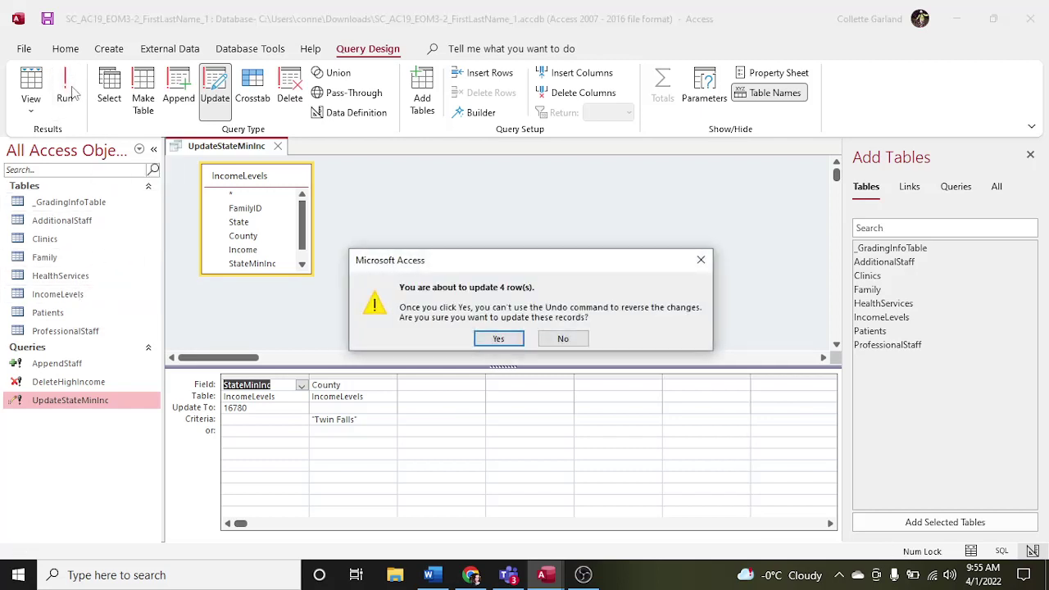
pyautogui.click(499, 339)
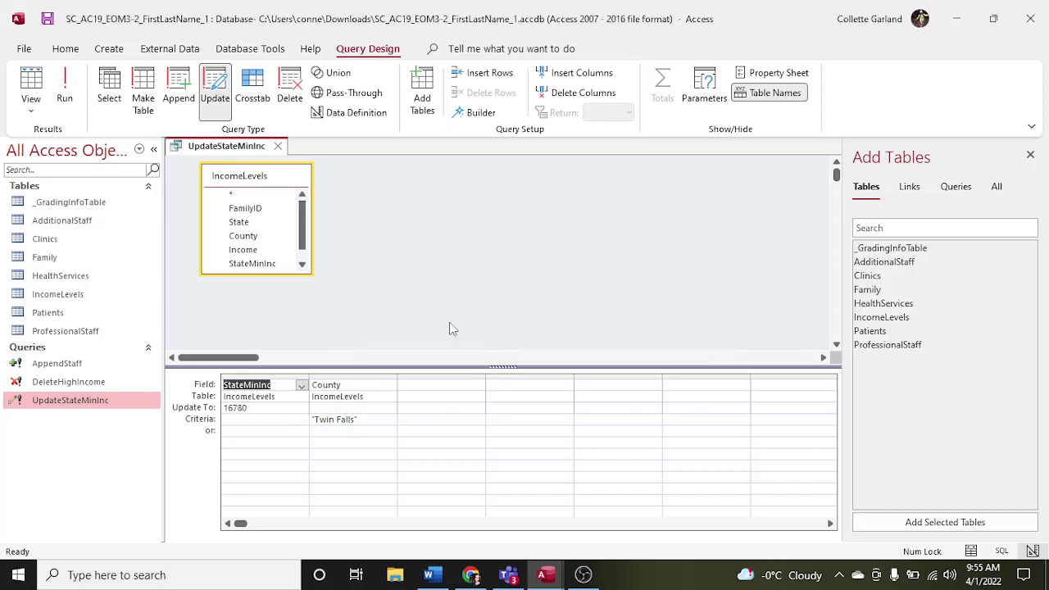
pyautogui.click(36, 82)
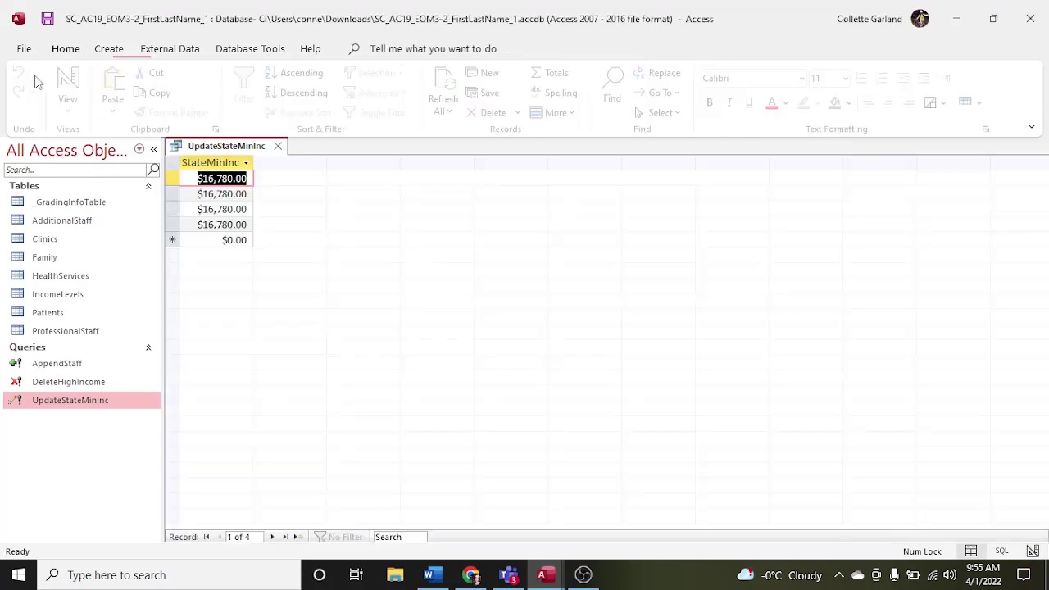
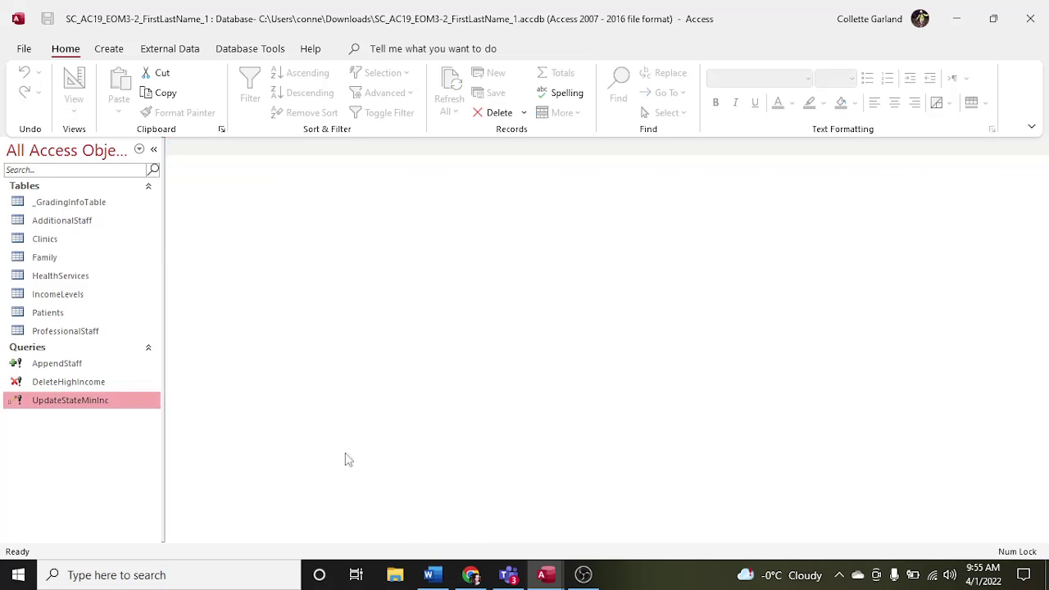
# Step: Read the calculated field task in the Word instructions and open the IncomeLevels table in Design View in Access
pyautogui.click(428, 574)
pyautogui.click(584, 459)
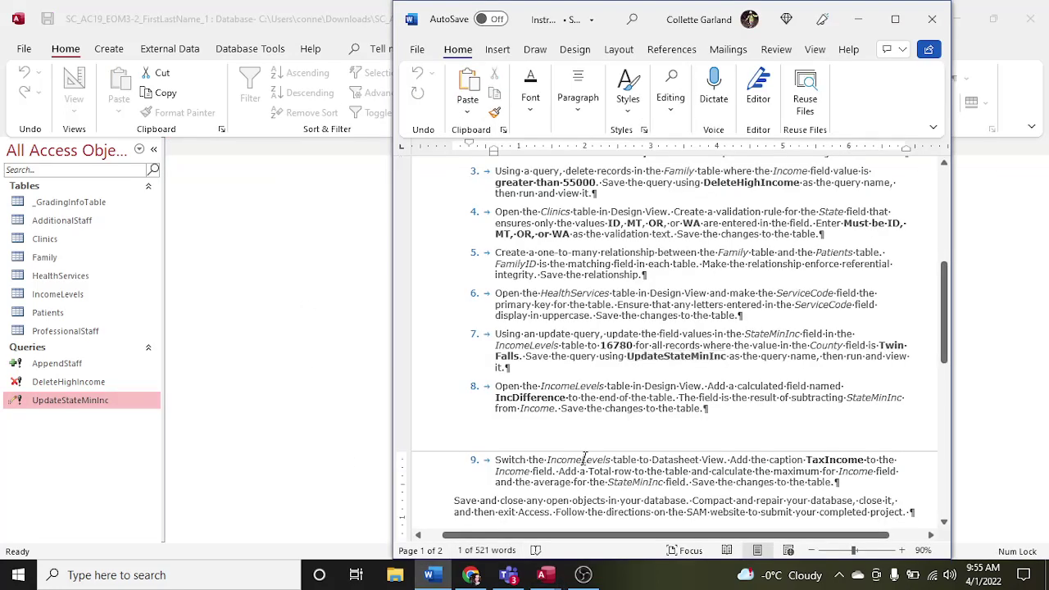
pyautogui.scroll(-1, 584, 458)
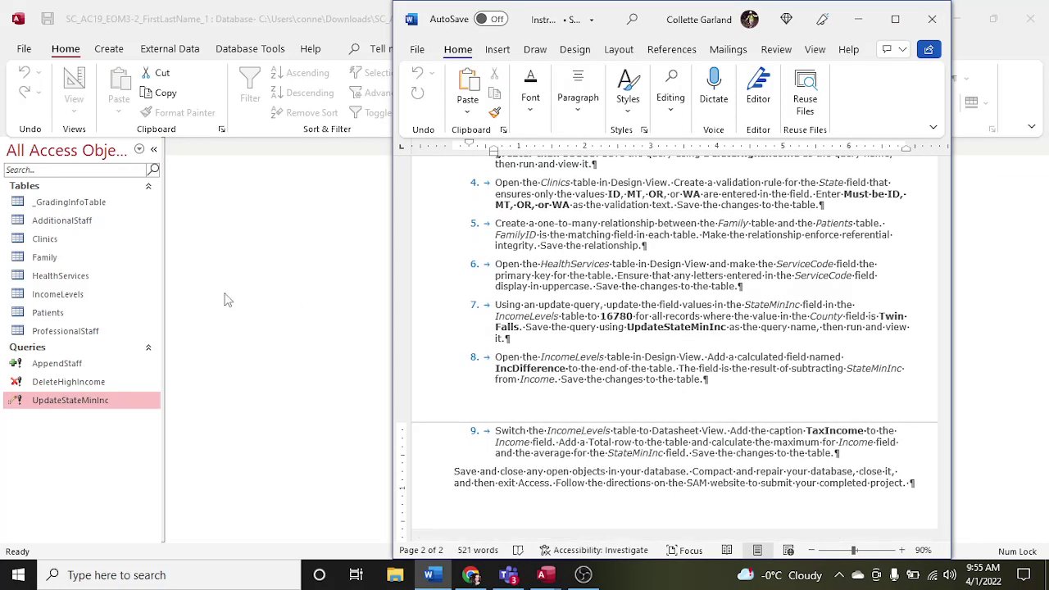
pyautogui.click(77, 298)
pyautogui.rightClick(77, 300)
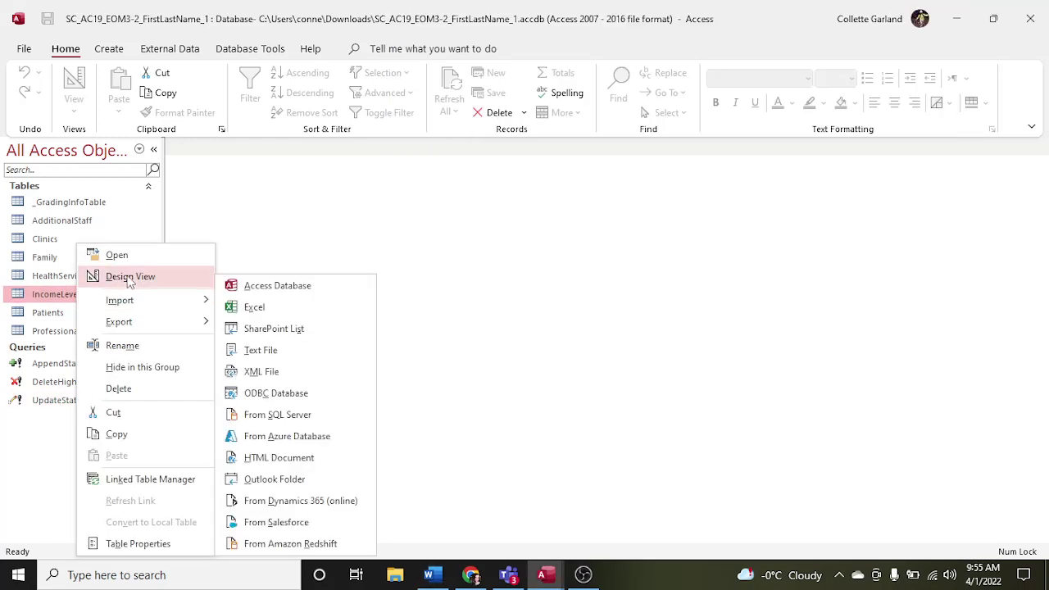
pyautogui.click(131, 276)
# Step: Add a field named IncDifference at the end of IncomeLevels, copying the name from the Word instructions, and set its data type to Calculated
pyautogui.click(429, 574)
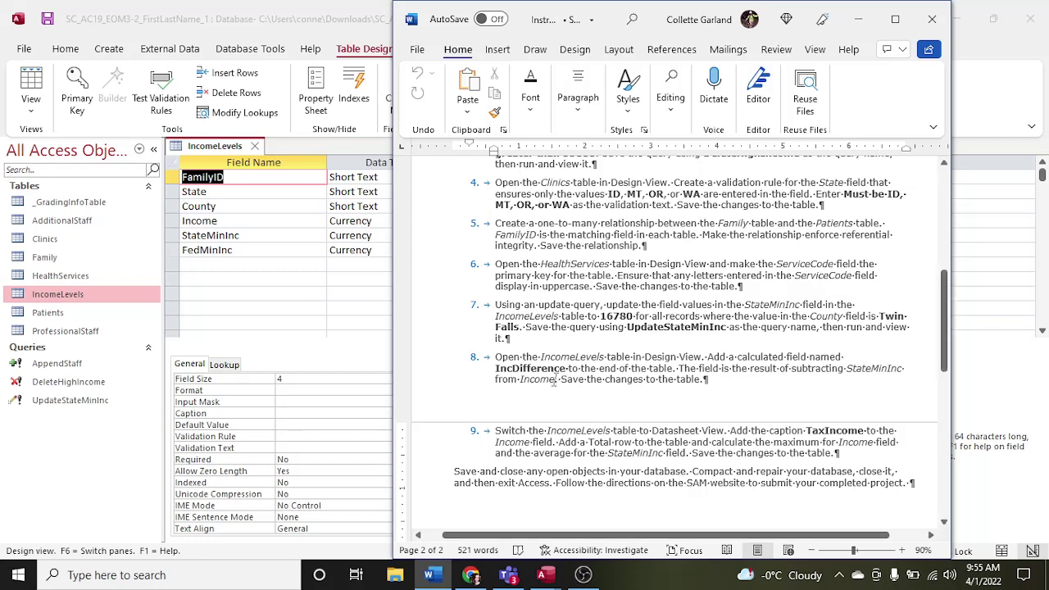
pyautogui.moveTo(566, 369); pyautogui.dragTo(494, 369)
pyautogui.hotkey('ctrl', 'c')
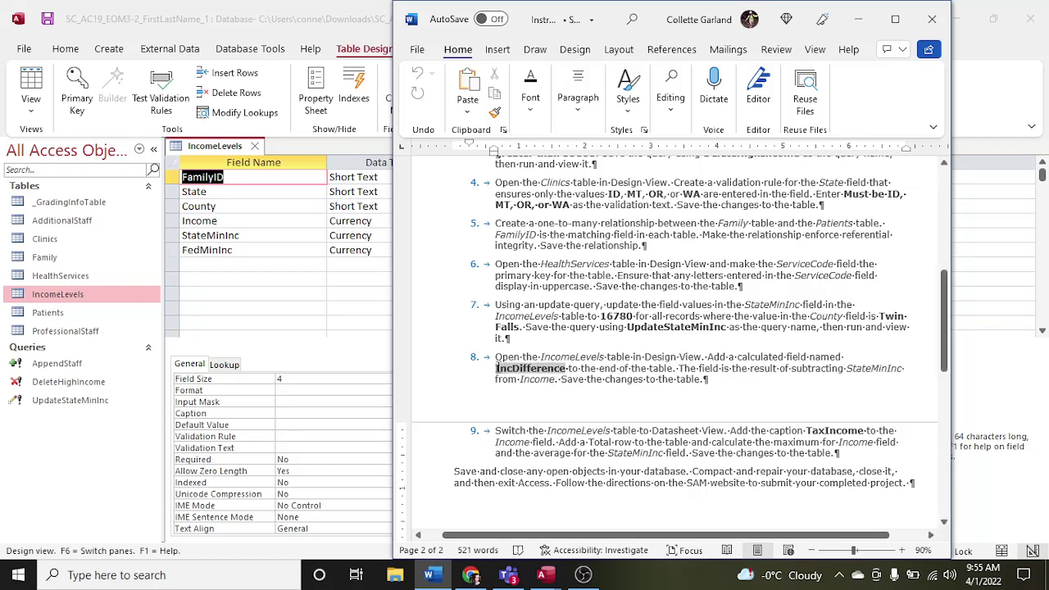
pyautogui.click(267, 265)
pyautogui.hotkey('ctrl', 'v')
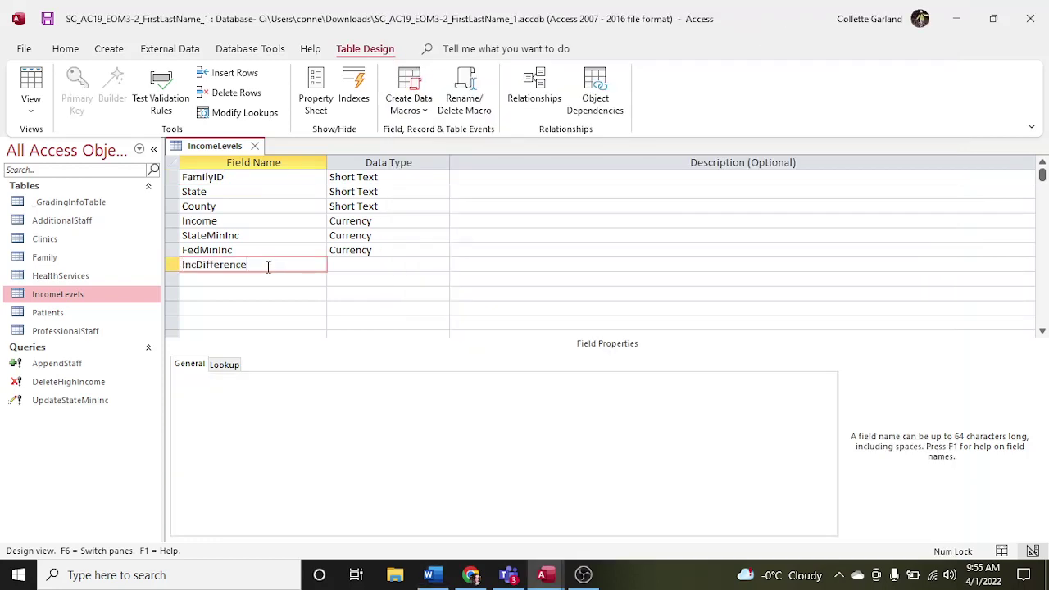
pyautogui.click(375, 266)
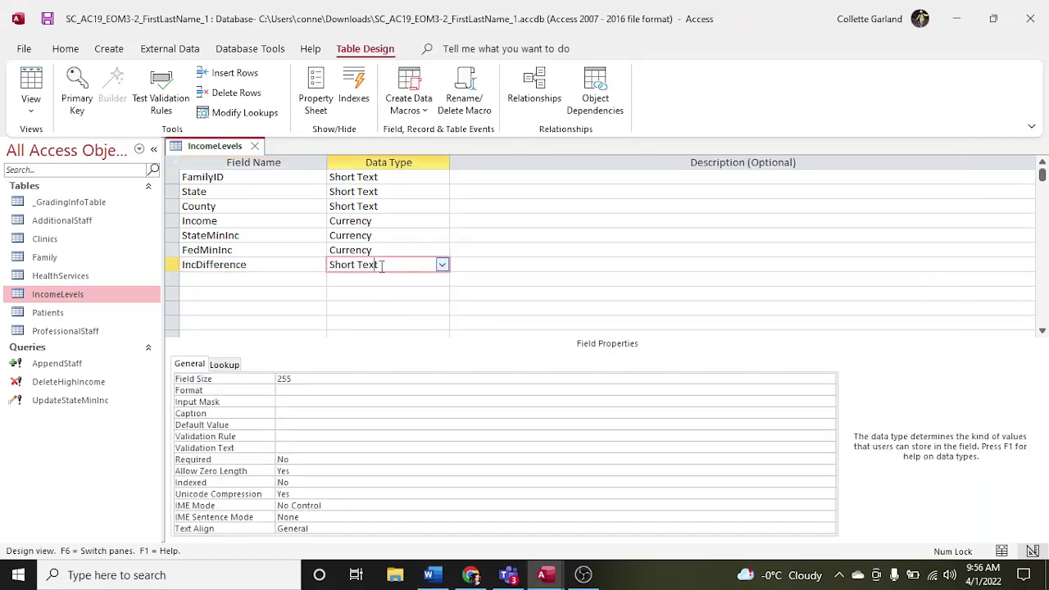
pyautogui.click(441, 265)
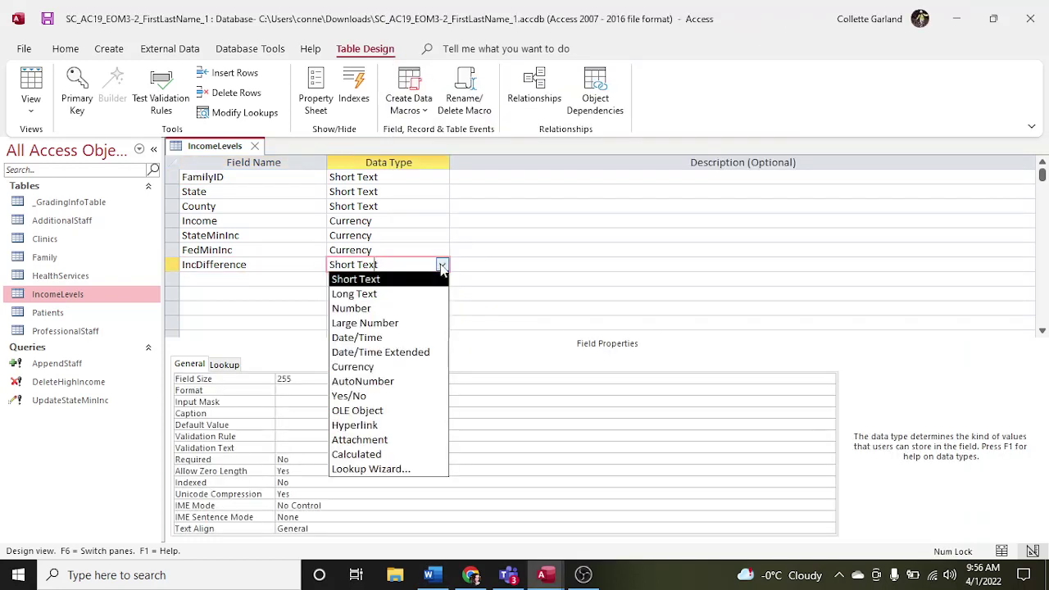
pyautogui.click(411, 455)
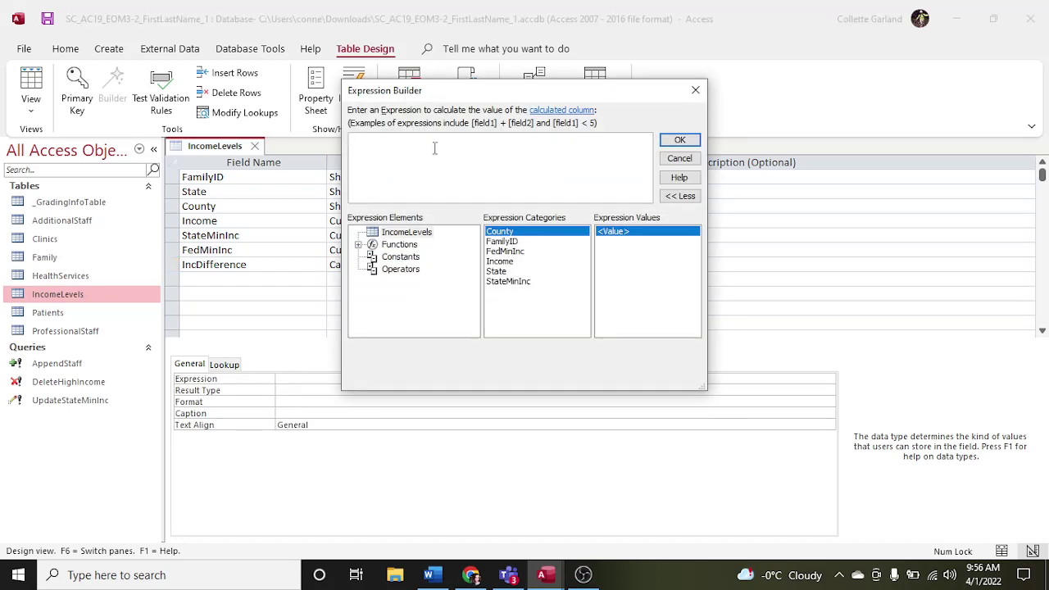
# Step: Check the subtraction in the Word instructions and enter [Income]-[StateMinInc] as the expression for IncDifference
pyautogui.click(435, 577)
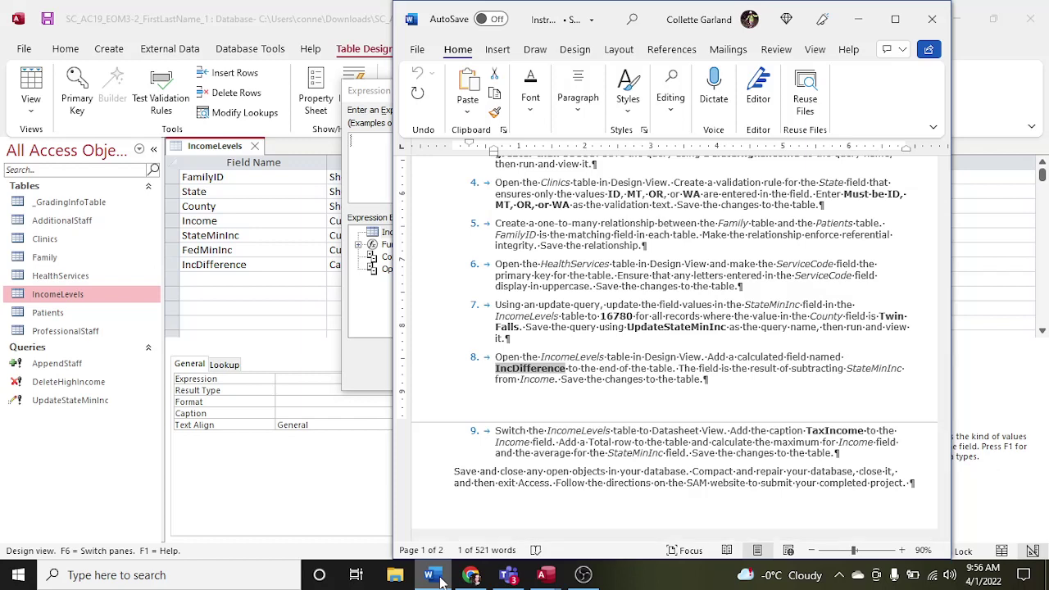
pyautogui.click(432, 576)
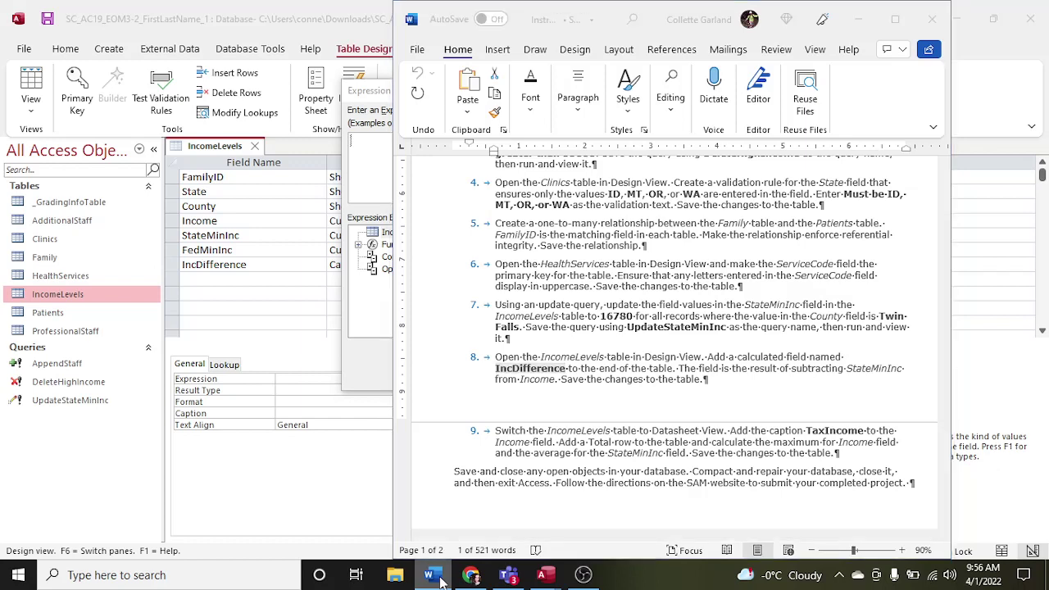
pyautogui.write('[Inc')
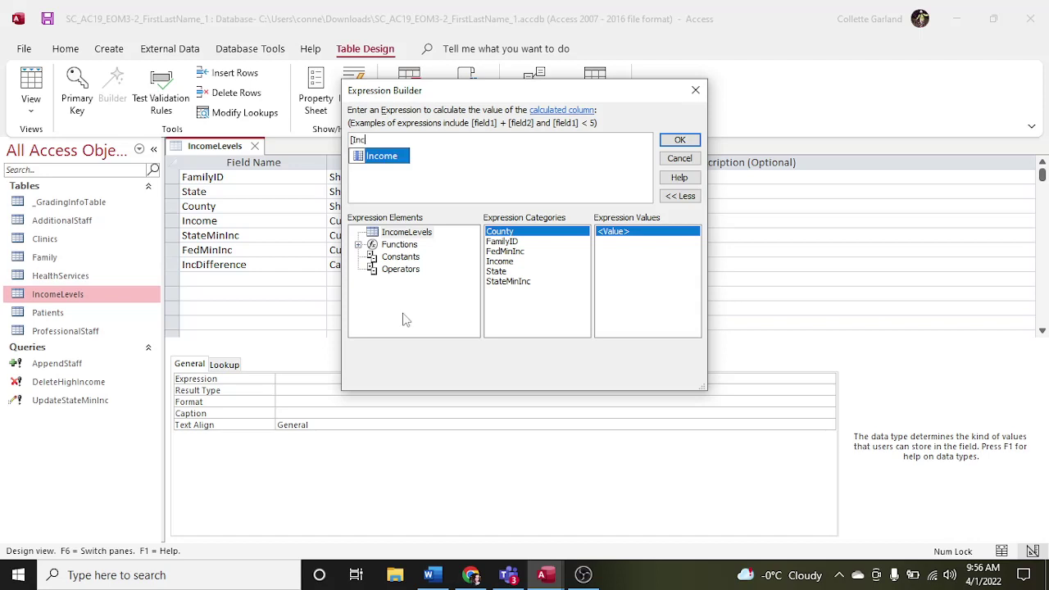
pyautogui.write('ome]-')
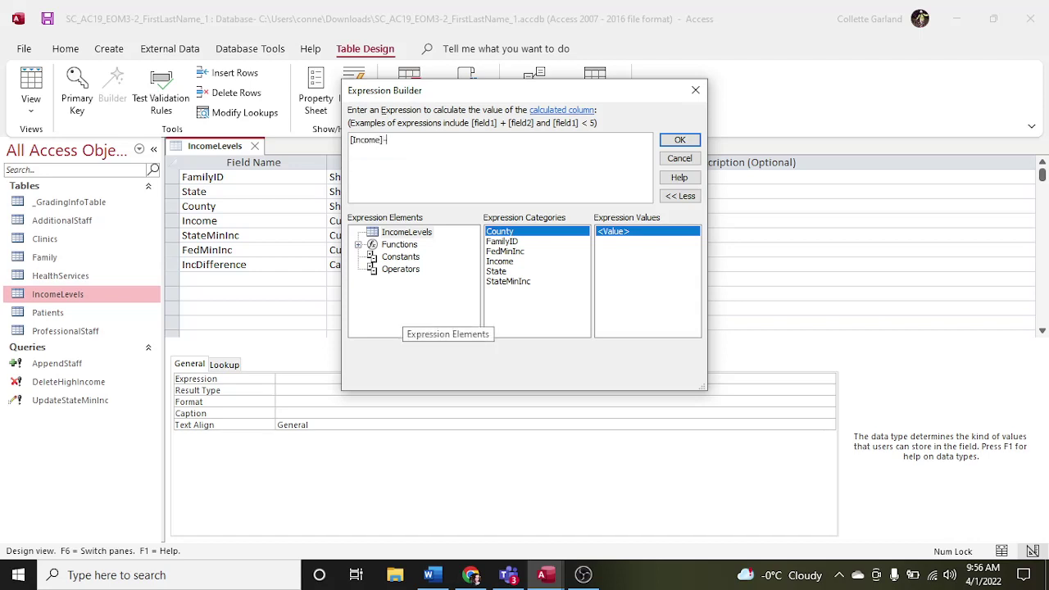
pyautogui.write('[Sate')
pyautogui.press('BackSpace')
pyautogui.press('BackSpace')
pyautogui.press('BackSpace')
pyautogui.write('tate')
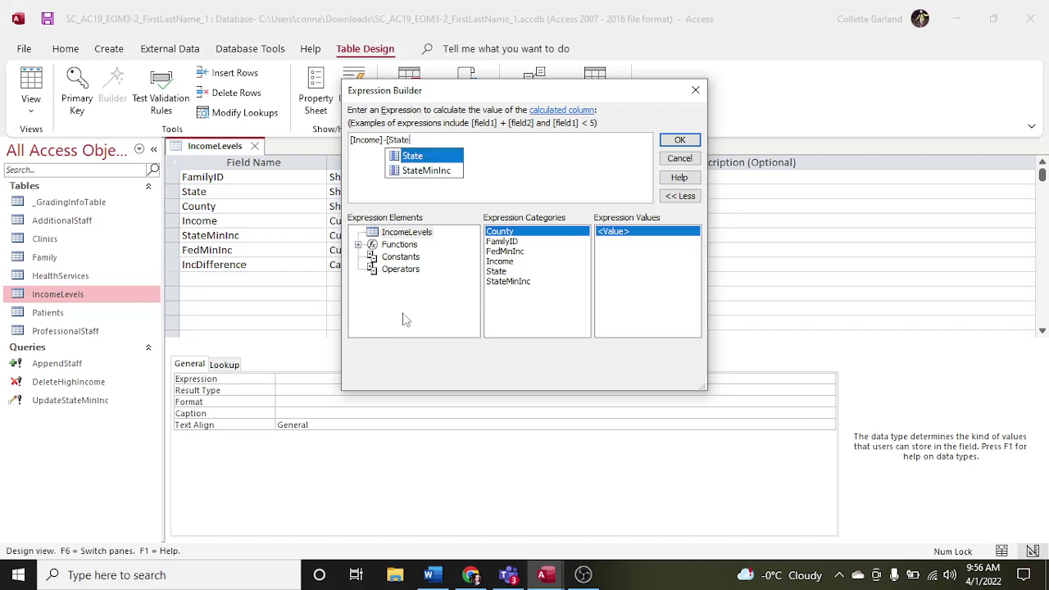
pyautogui.press('Down')
pyautogui.press('Tab')
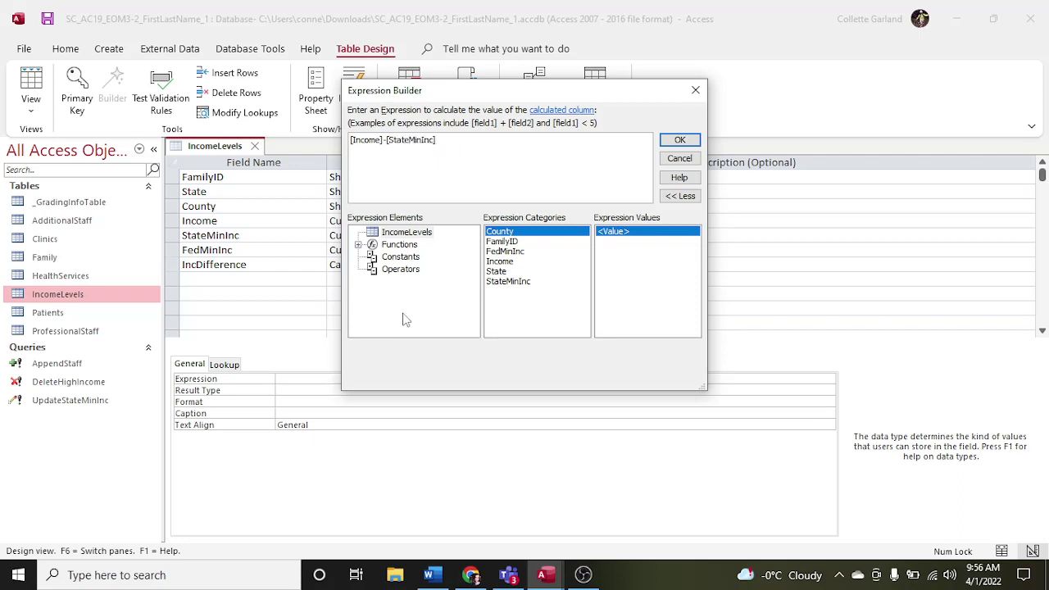
pyautogui.click(678, 141)
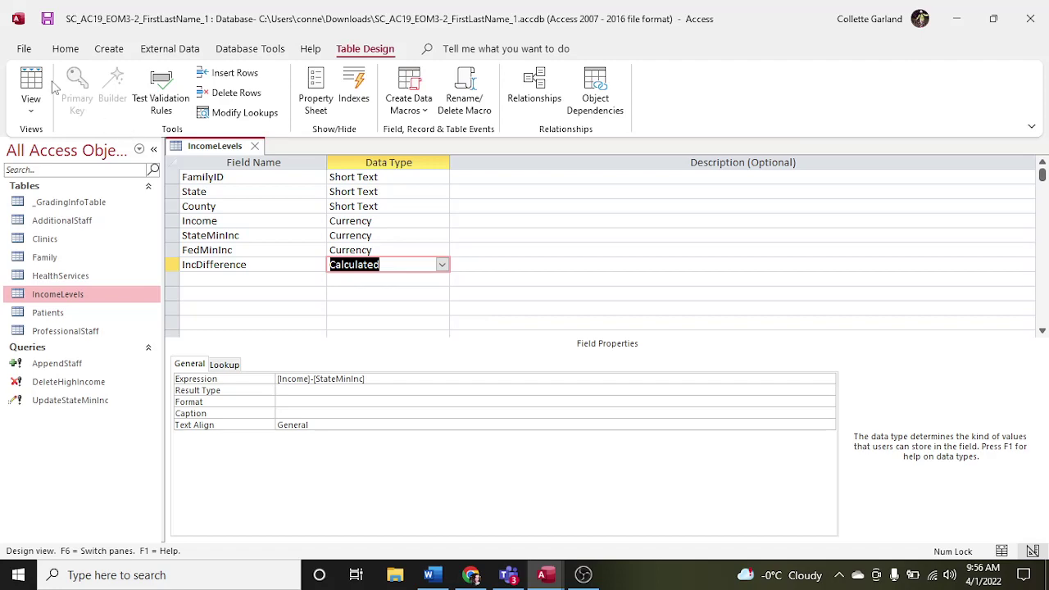
# Step: Save the IncomeLevels table design, and look over the calculated field in Datasheet View before closing the table
pyautogui.rightClick(230, 148)
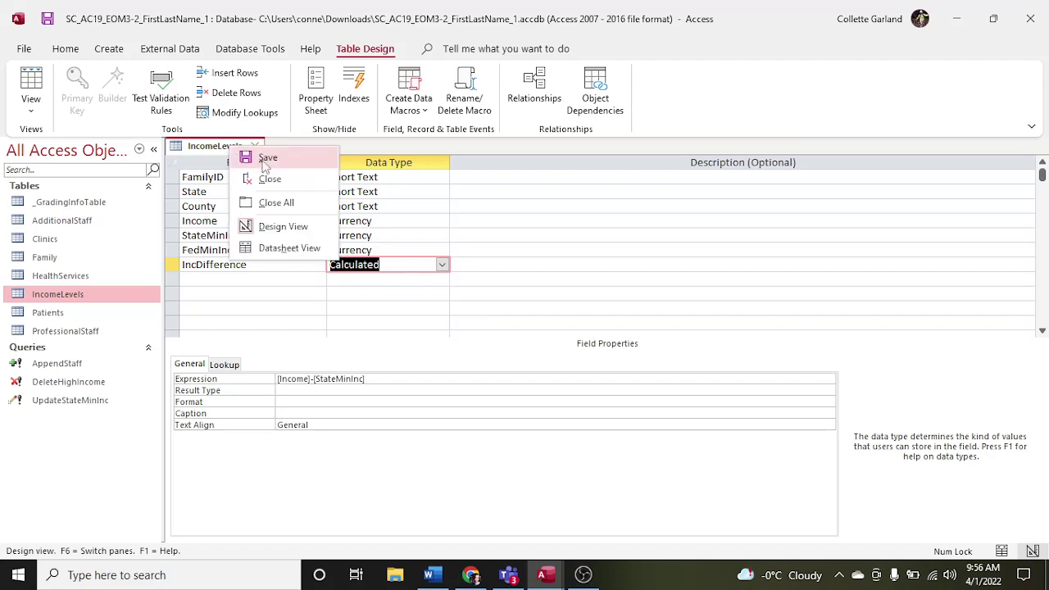
pyautogui.click(237, 155)
pyautogui.click(34, 92)
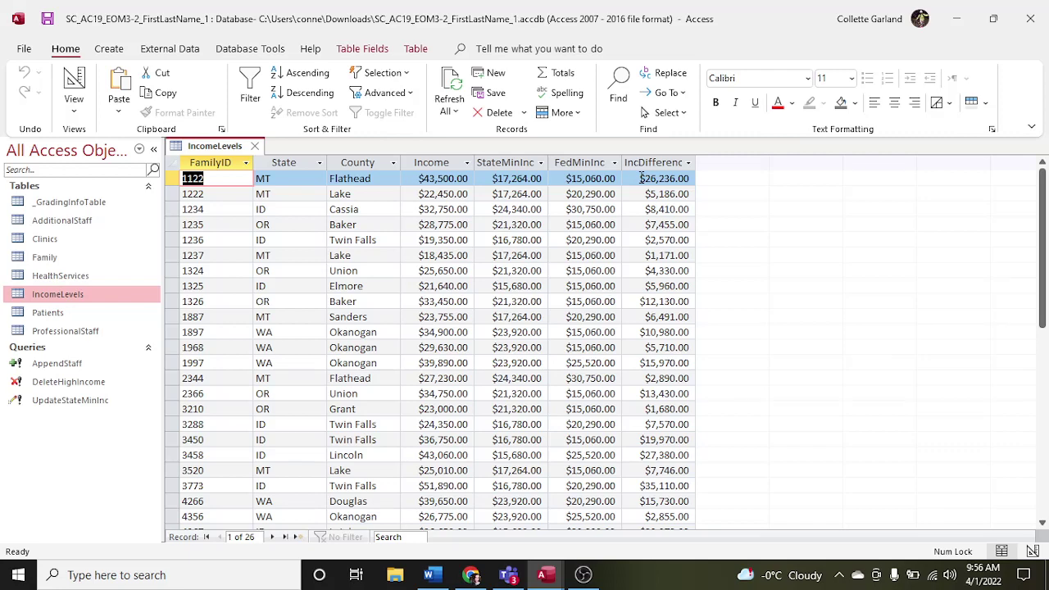
pyautogui.click(254, 145)
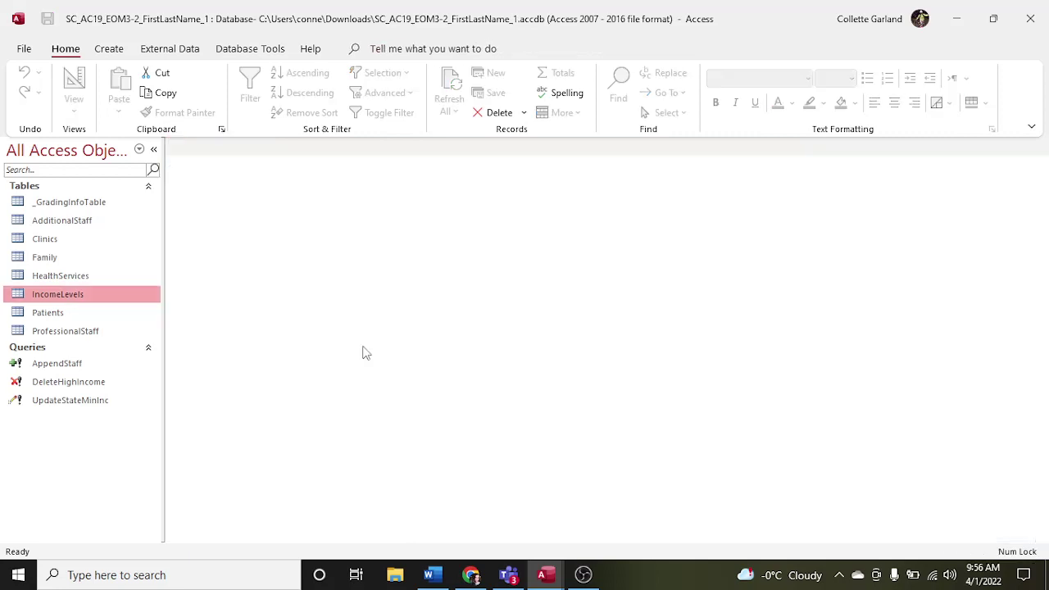
# Step: Read the caption and Total row task in the Word instructions and open the IncomeLevels table in Datasheet View in Access
pyautogui.click(429, 574)
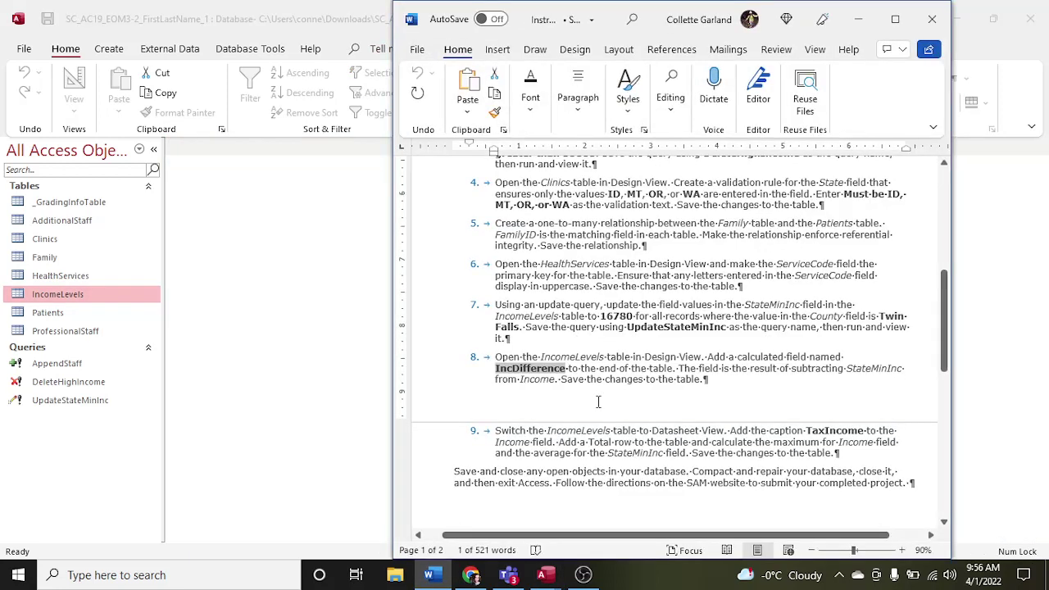
pyautogui.scroll(-2, 598, 402)
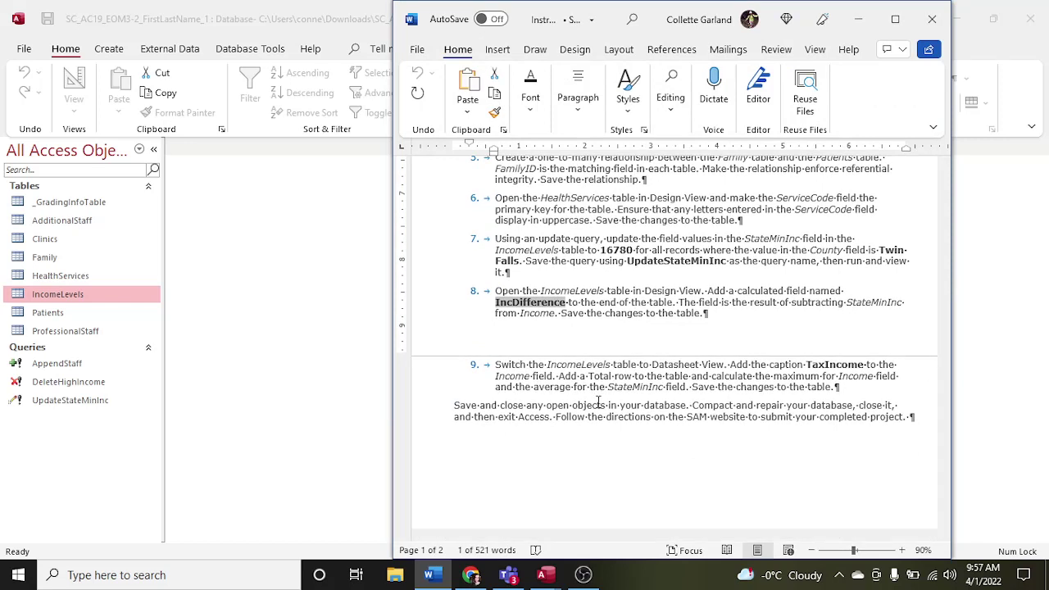
pyautogui.doubleClick(96, 294)
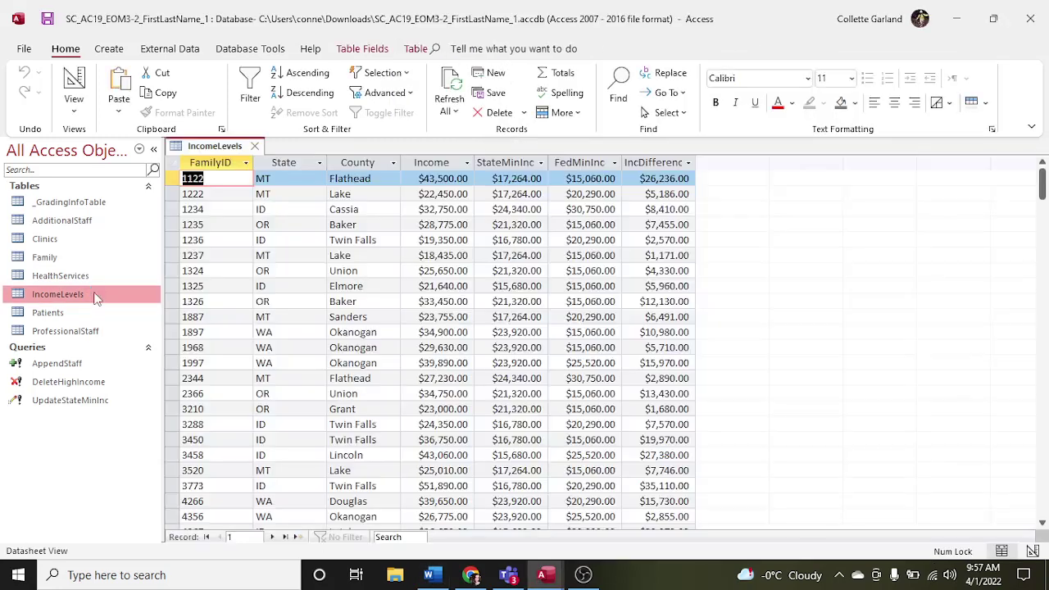
pyautogui.click(443, 577)
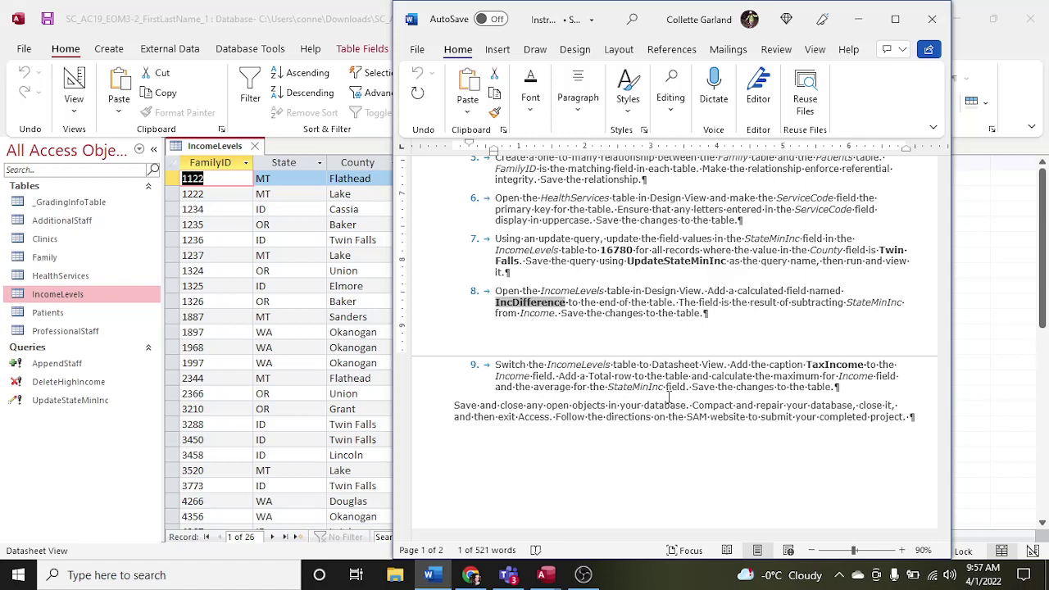
pyautogui.click(360, 272)
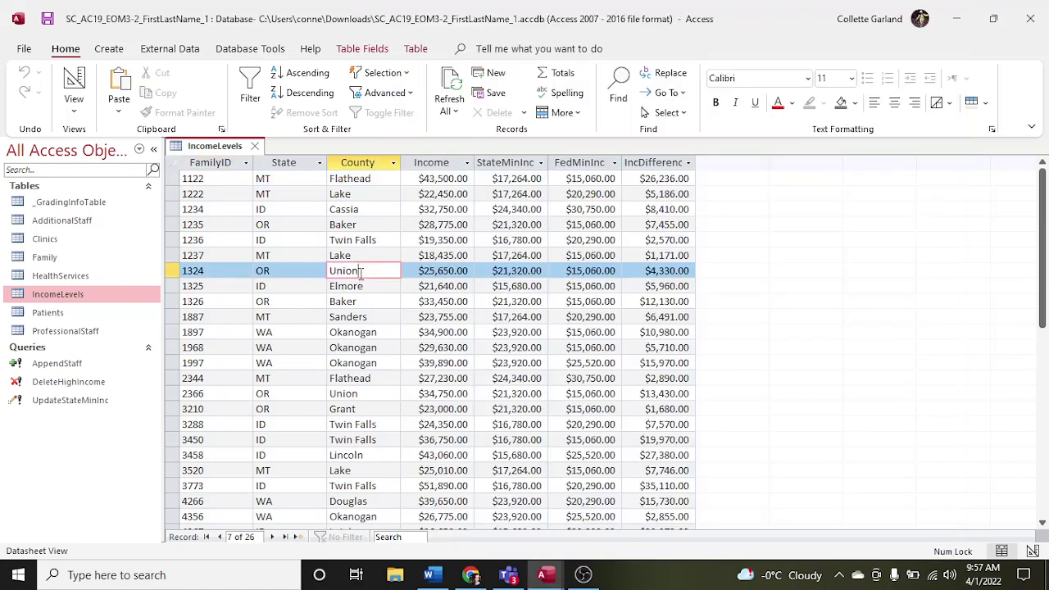
# Step: Check the caption in the Word instructions and set the Income field's caption to TaxIncome in the IncomeLevels table
pyautogui.click(440, 167)
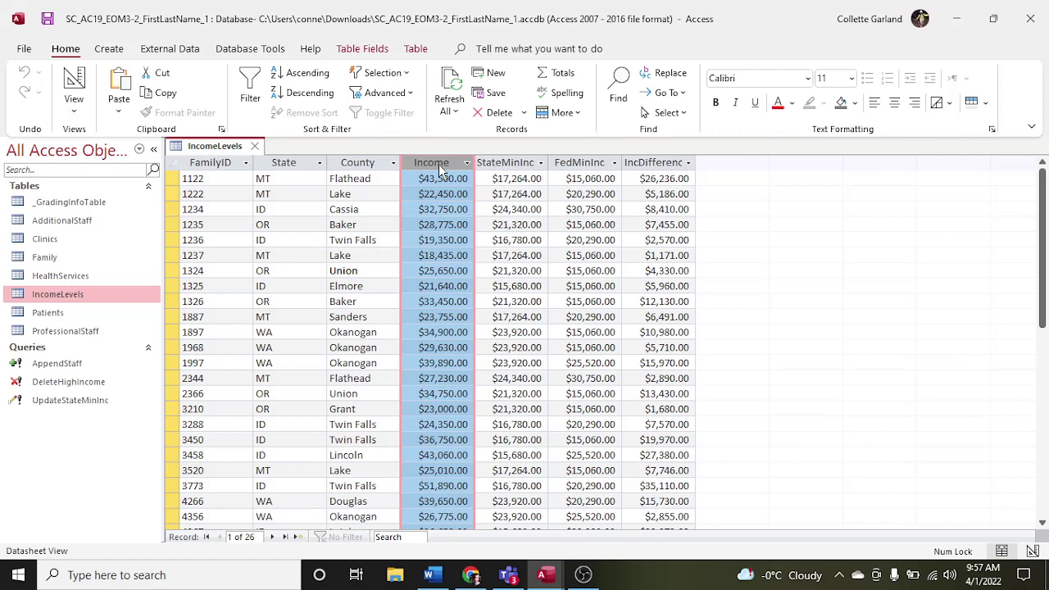
pyautogui.click(378, 48)
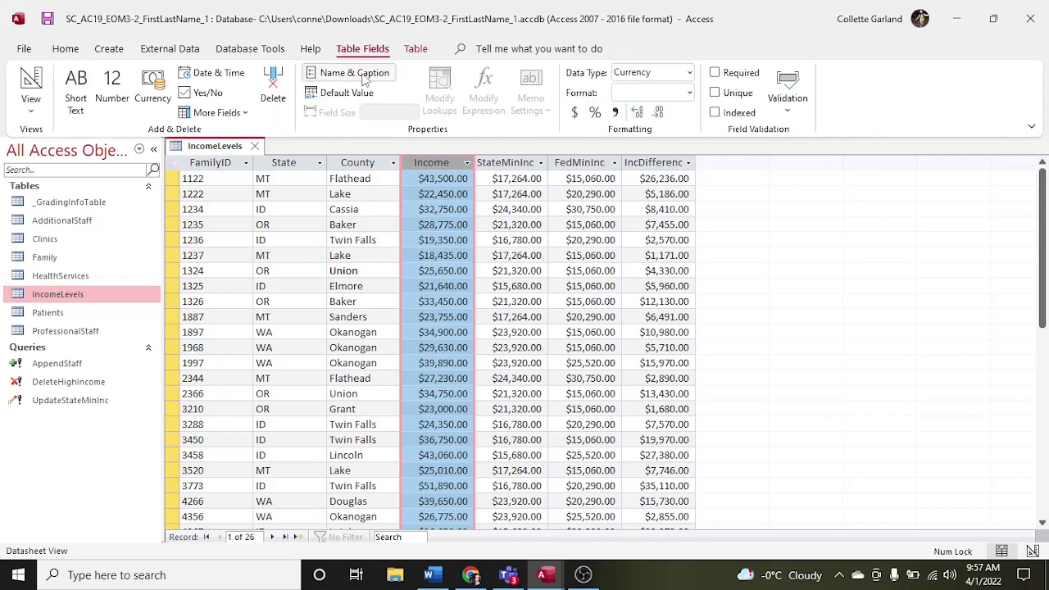
pyautogui.click(366, 75)
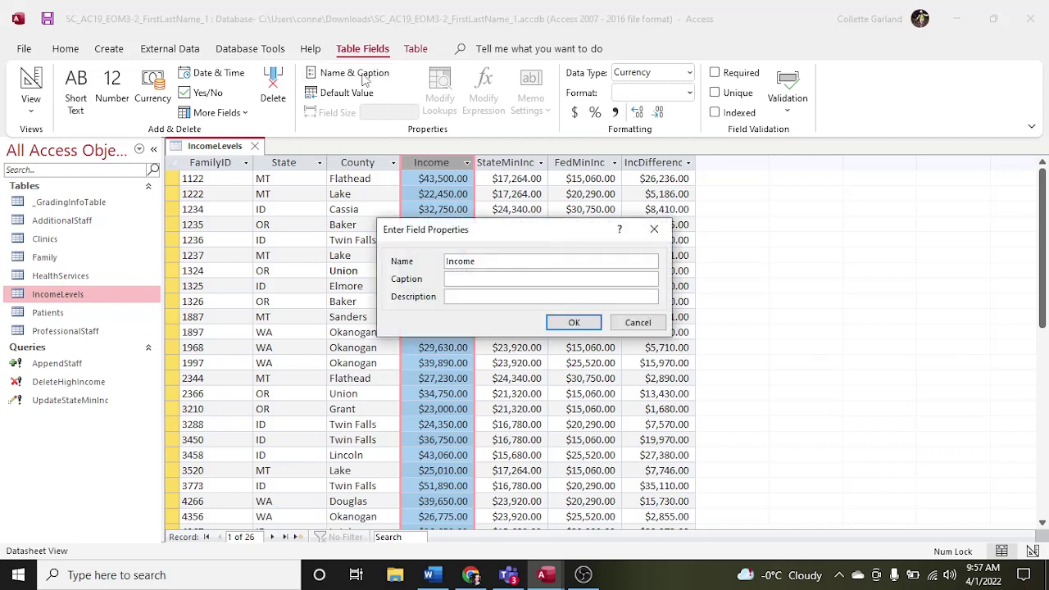
pyautogui.click(436, 577)
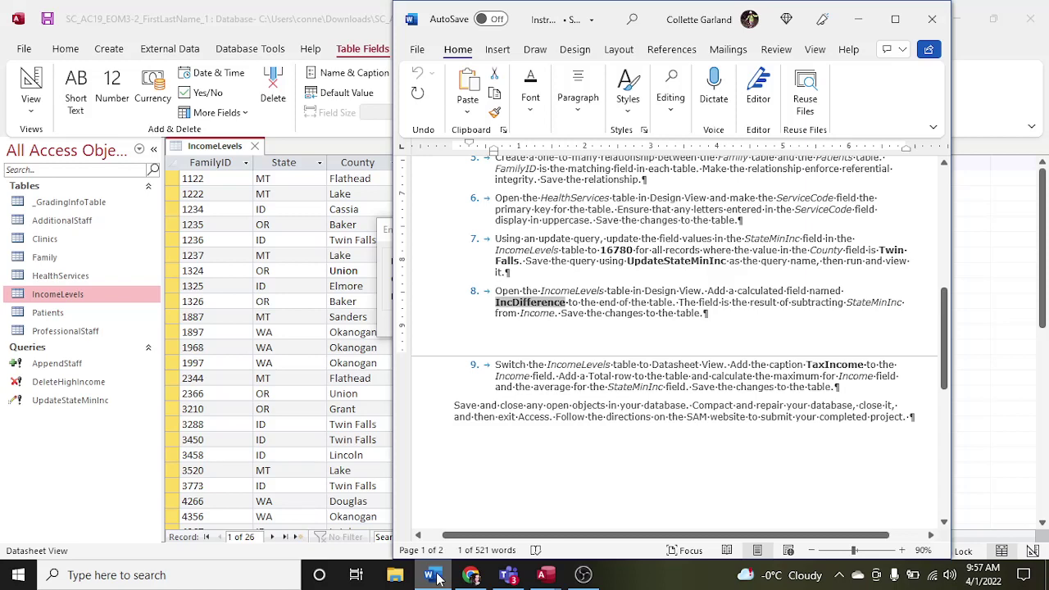
pyautogui.click(436, 577)
pyautogui.click(452, 278)
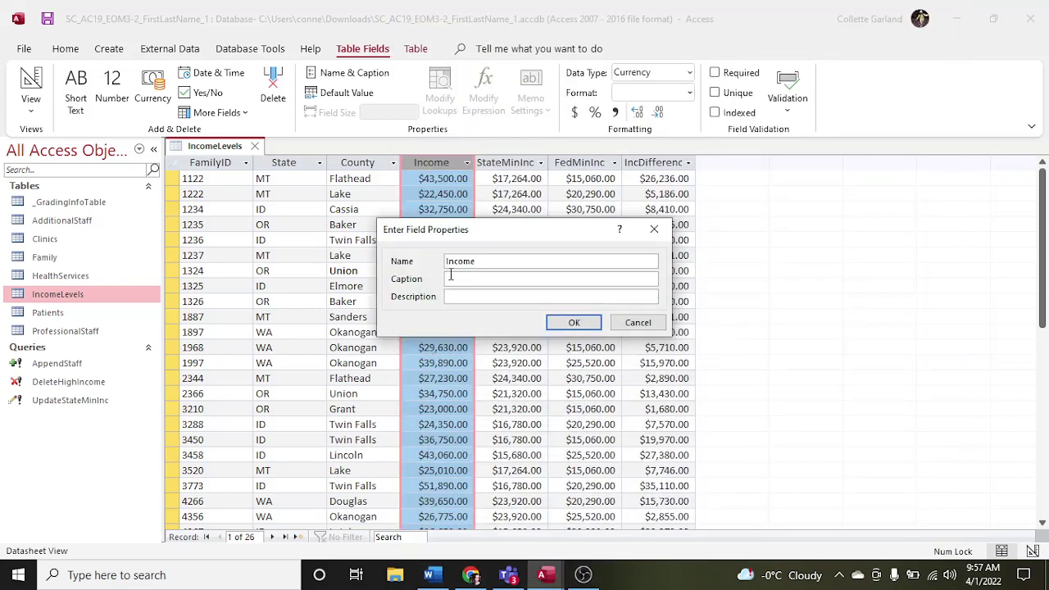
pyautogui.write('TaxIncome')
pyautogui.press('Return')
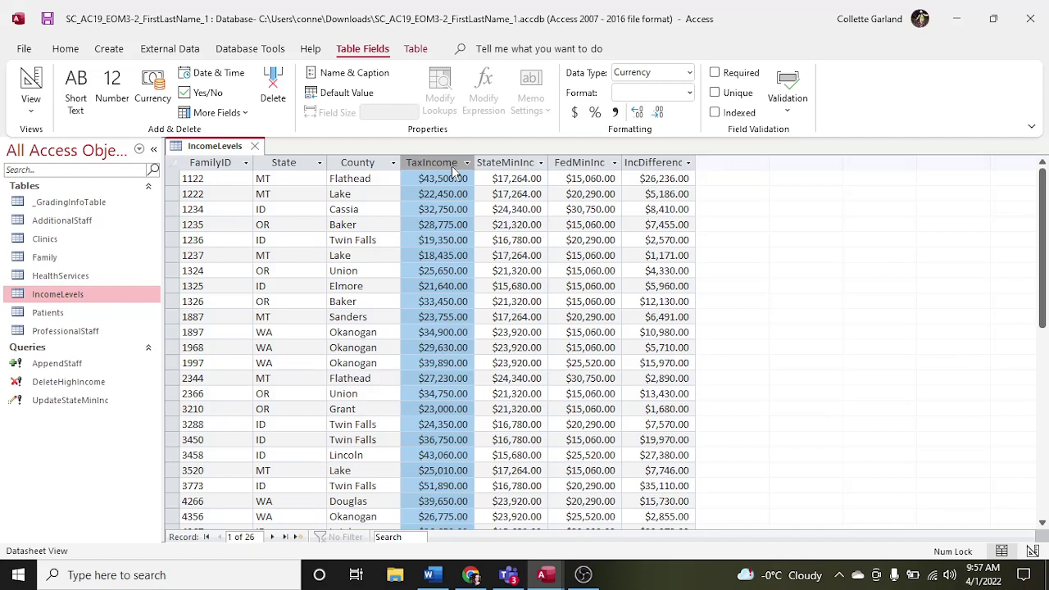
# Step: Add a Total row to the IncomeLevels table and calculate the Maximum for the TaxIncome column, checking the function in the Word instructions
pyautogui.click(66, 49)
pyautogui.click(557, 73)
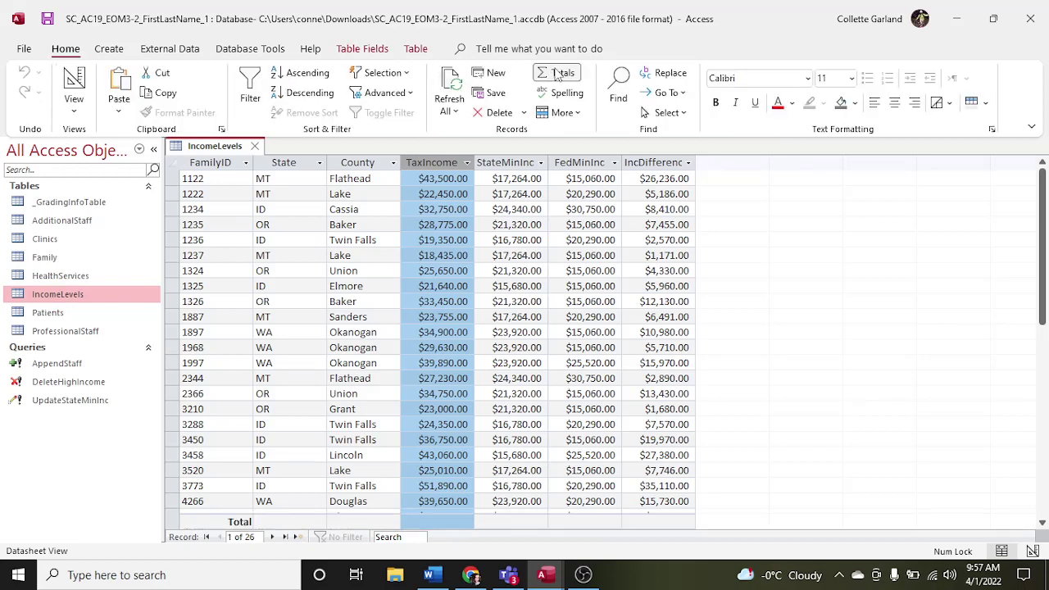
pyautogui.click(442, 521)
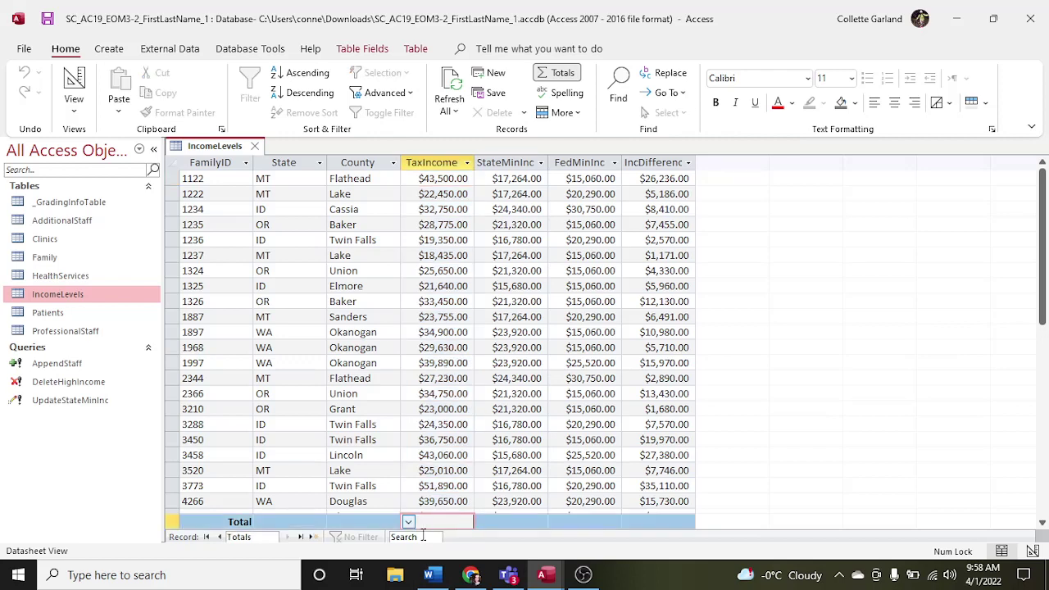
pyautogui.click(429, 573)
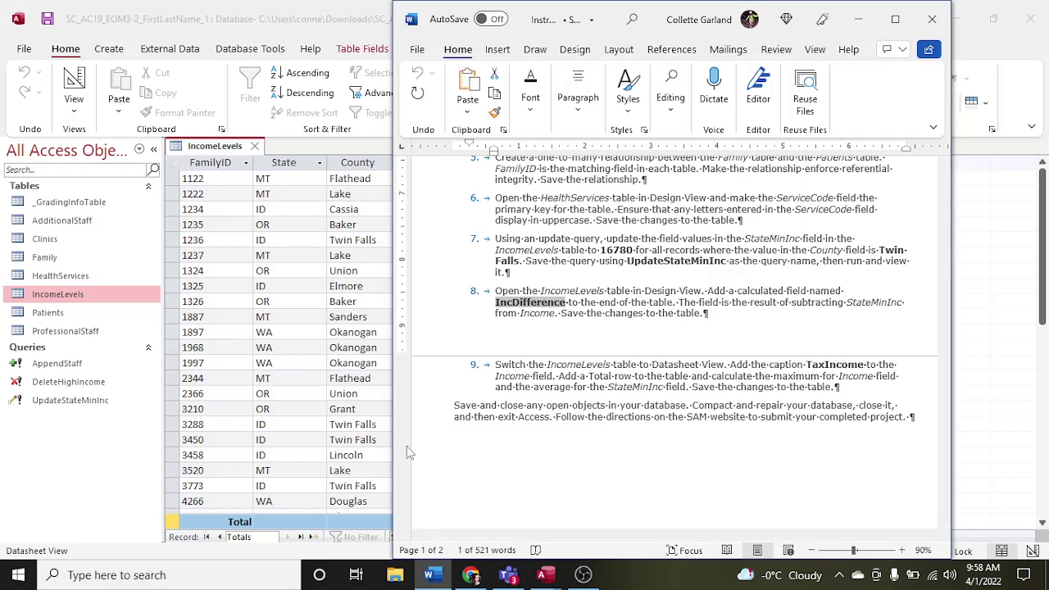
pyautogui.click(991, 295)
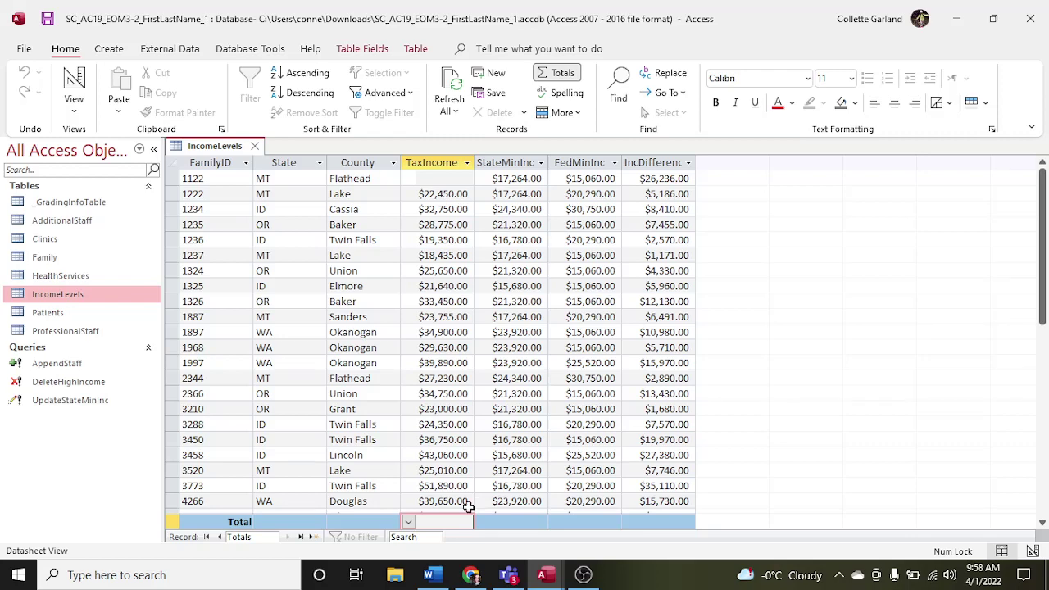
pyautogui.click(408, 522)
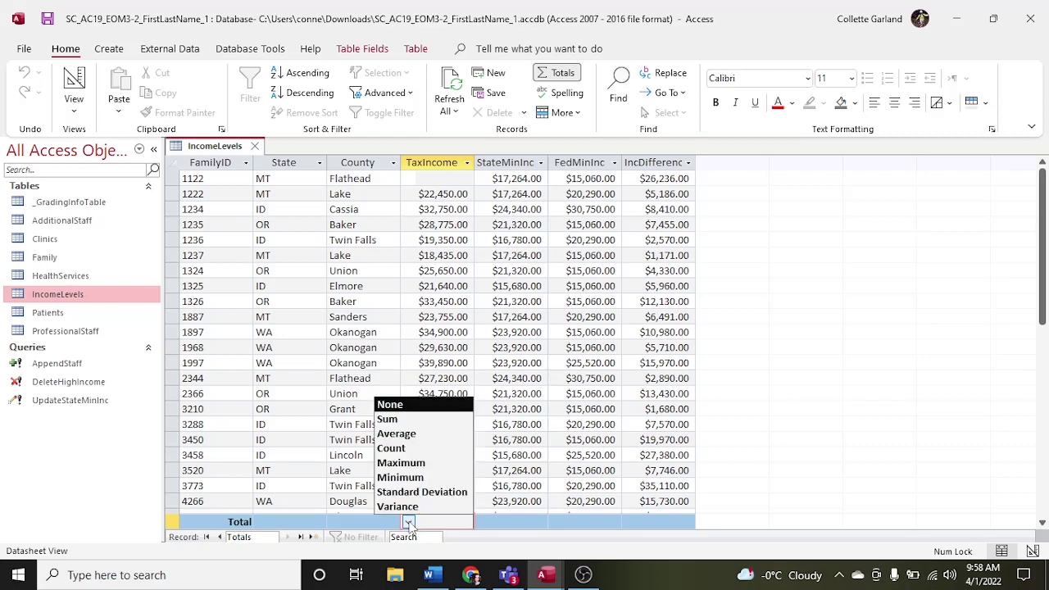
pyautogui.click(405, 461)
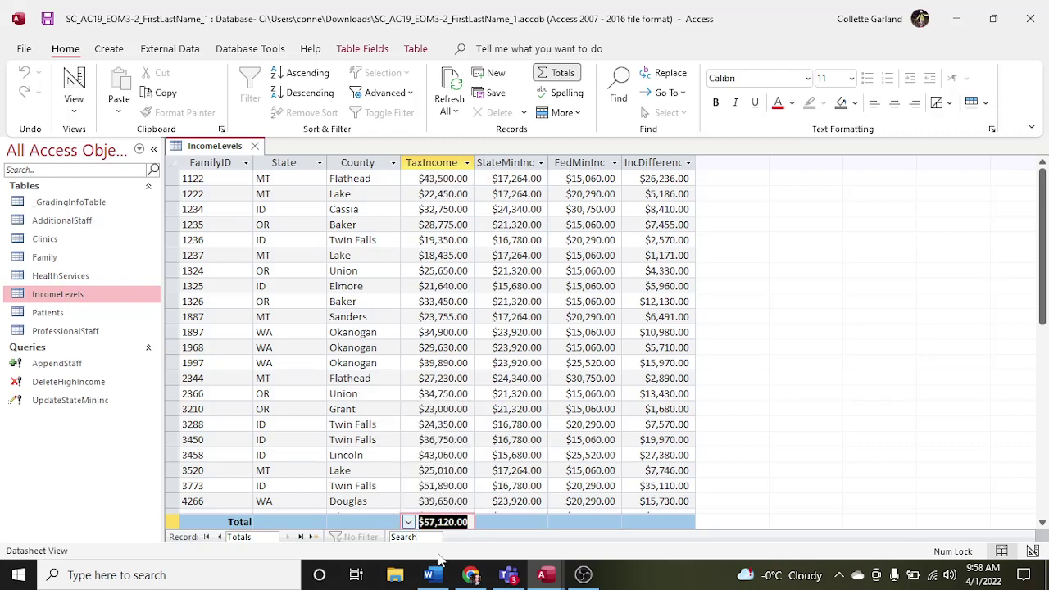
# Step: Check the remaining total in the Word instructions and calculate the Average for StateMinInc in the Total row
pyautogui.click(439, 575)
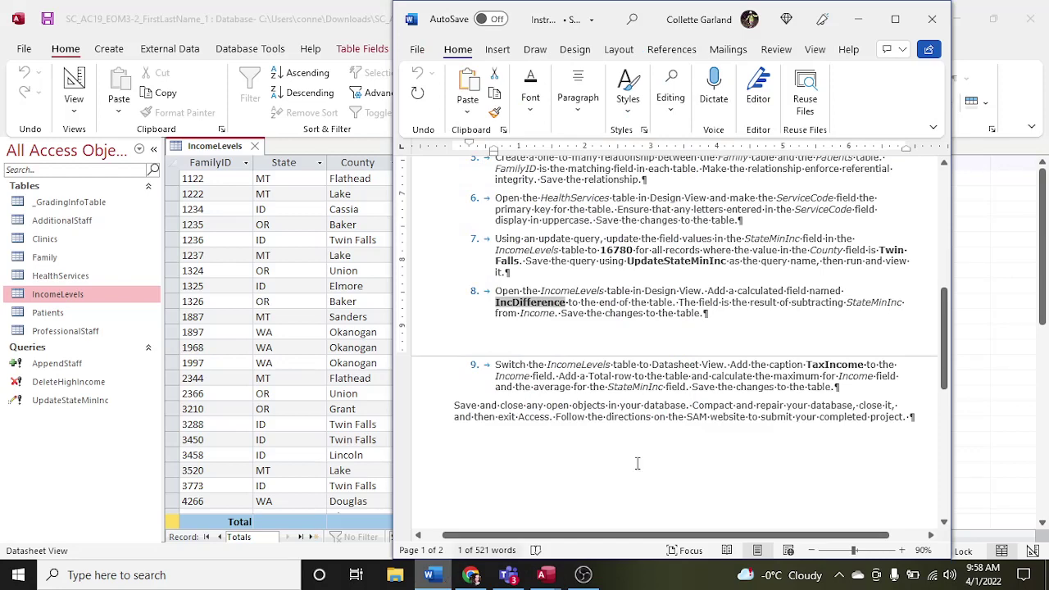
pyautogui.click(962, 321)
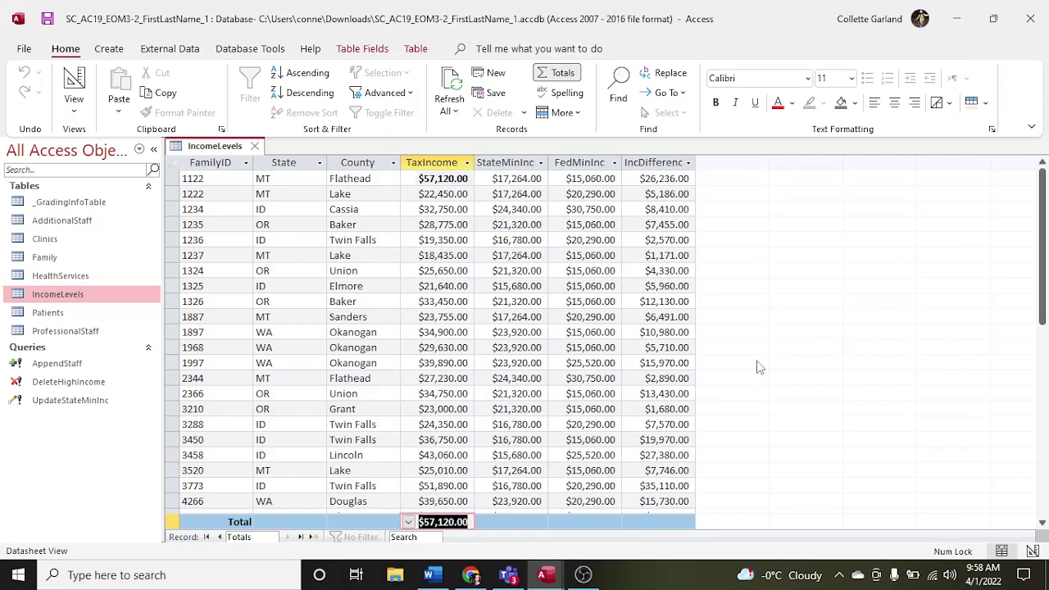
pyautogui.click(508, 514)
pyautogui.click(509, 521)
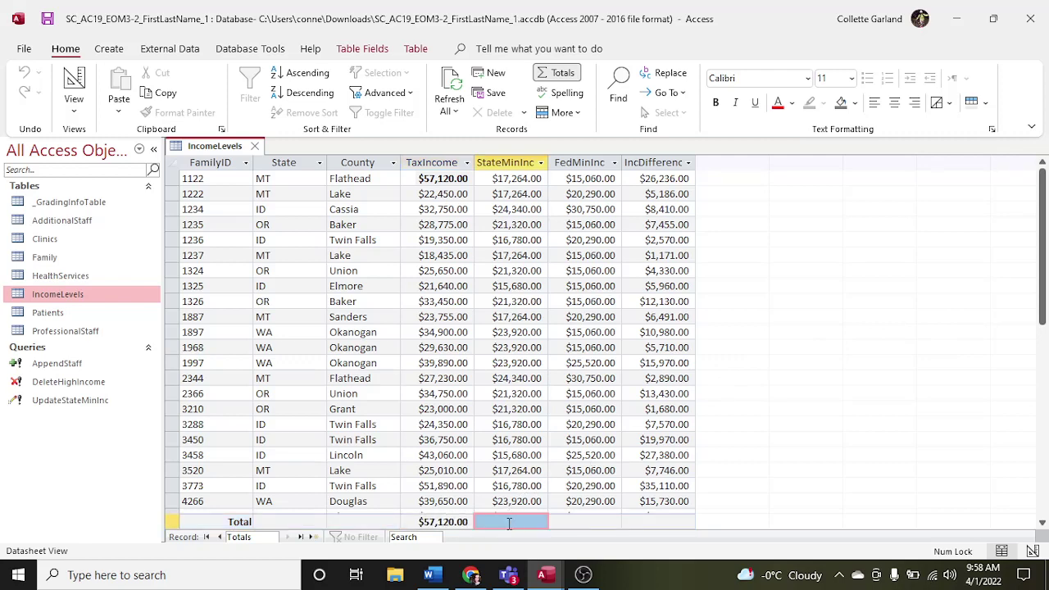
pyautogui.click(482, 522)
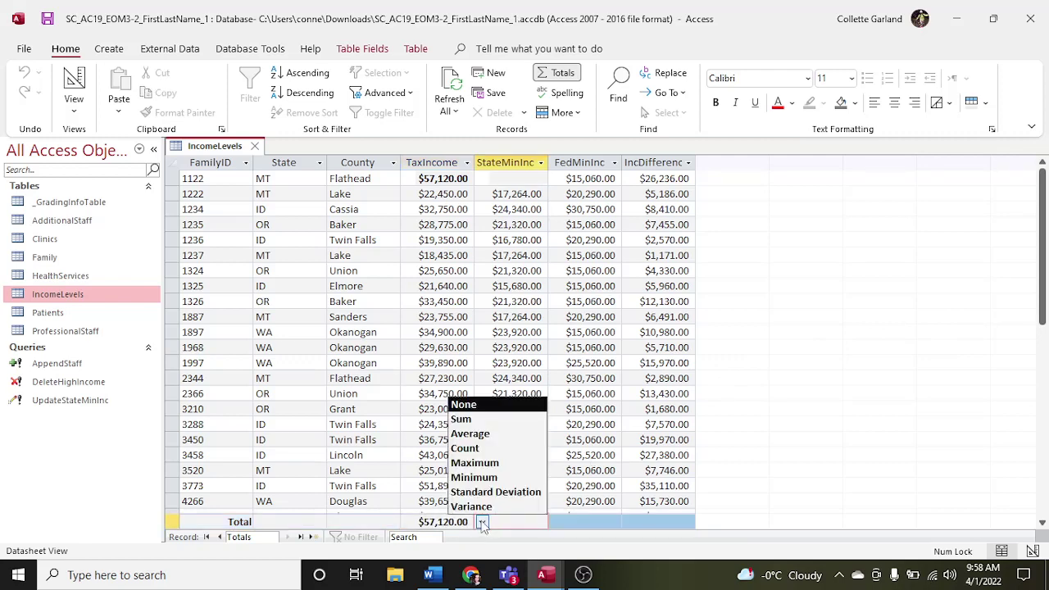
pyautogui.click(481, 433)
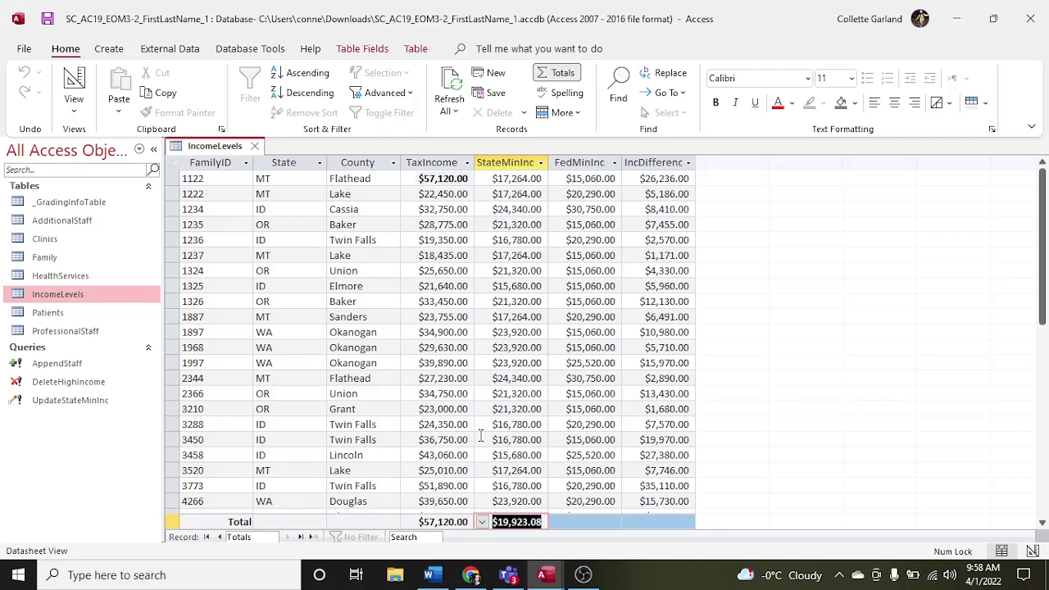
# Step: Check the Word instructions once more, then save the changes to the IncomeLevels table and close it
pyautogui.click(432, 575)
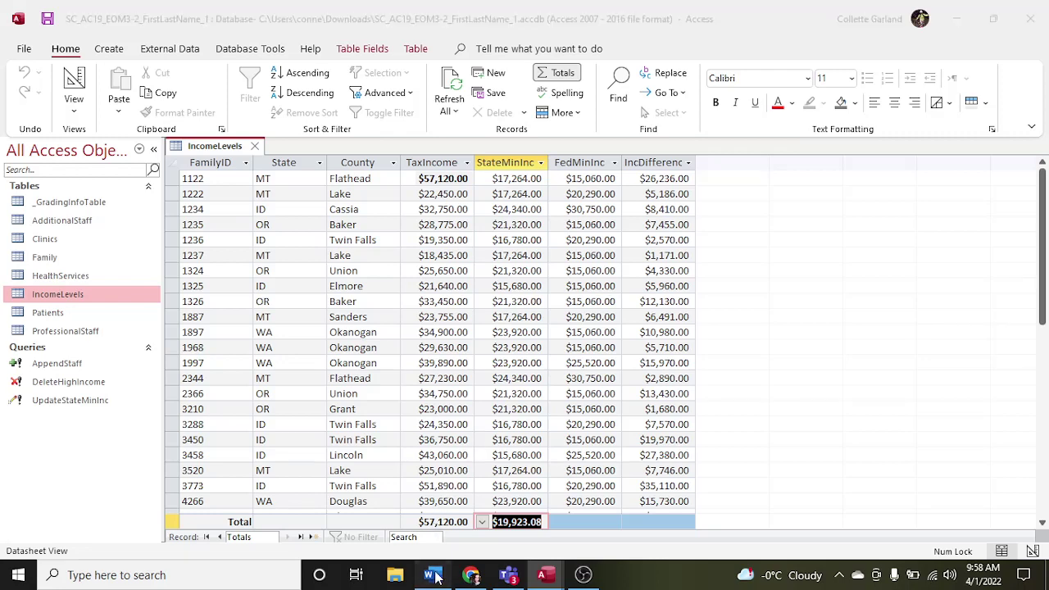
pyautogui.click(432, 575)
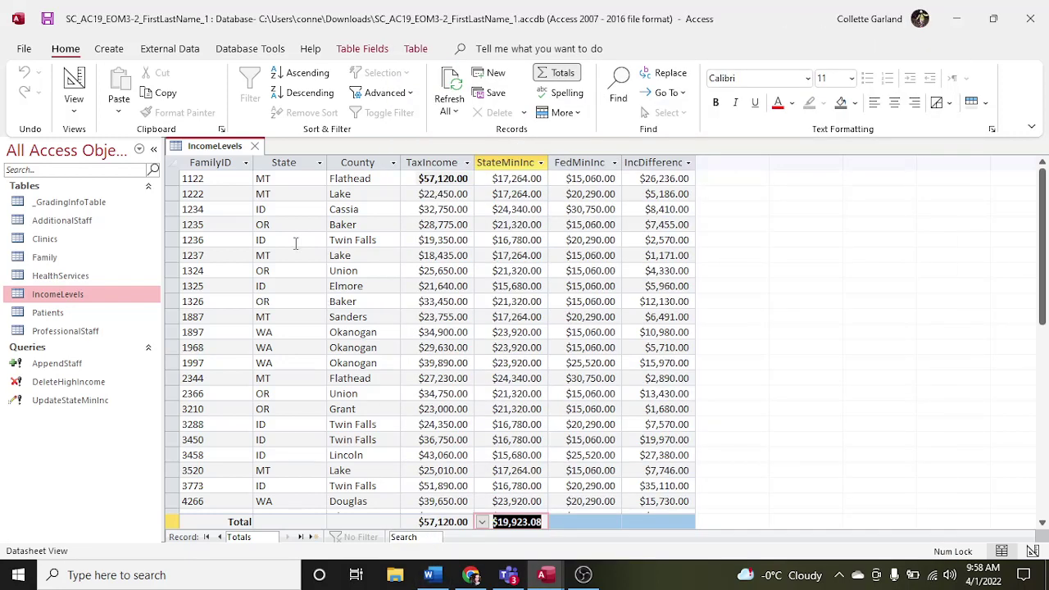
pyautogui.rightClick(219, 148)
pyautogui.click(246, 154)
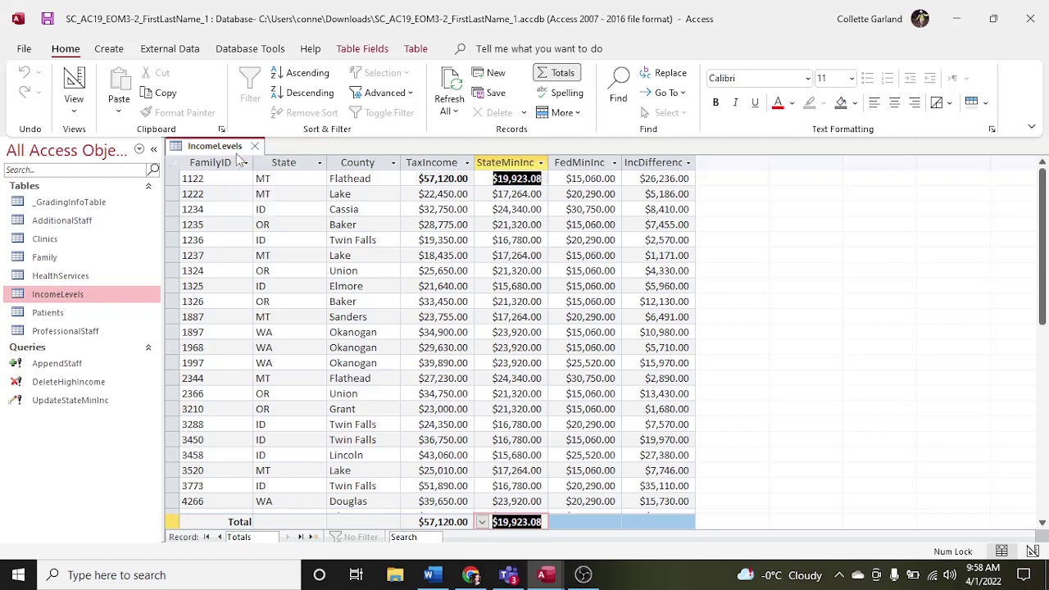
pyautogui.click(254, 146)
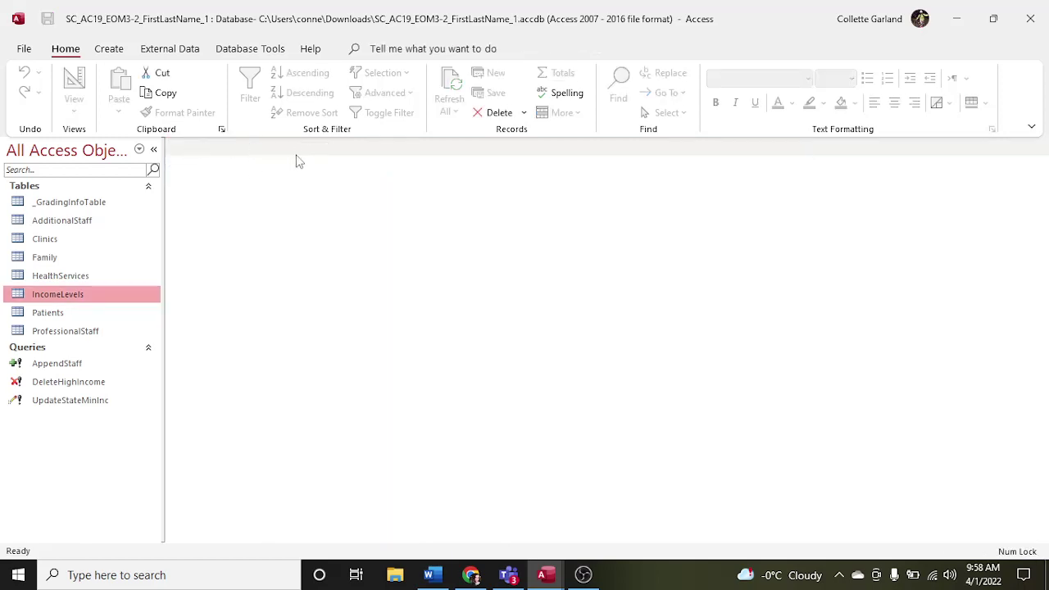